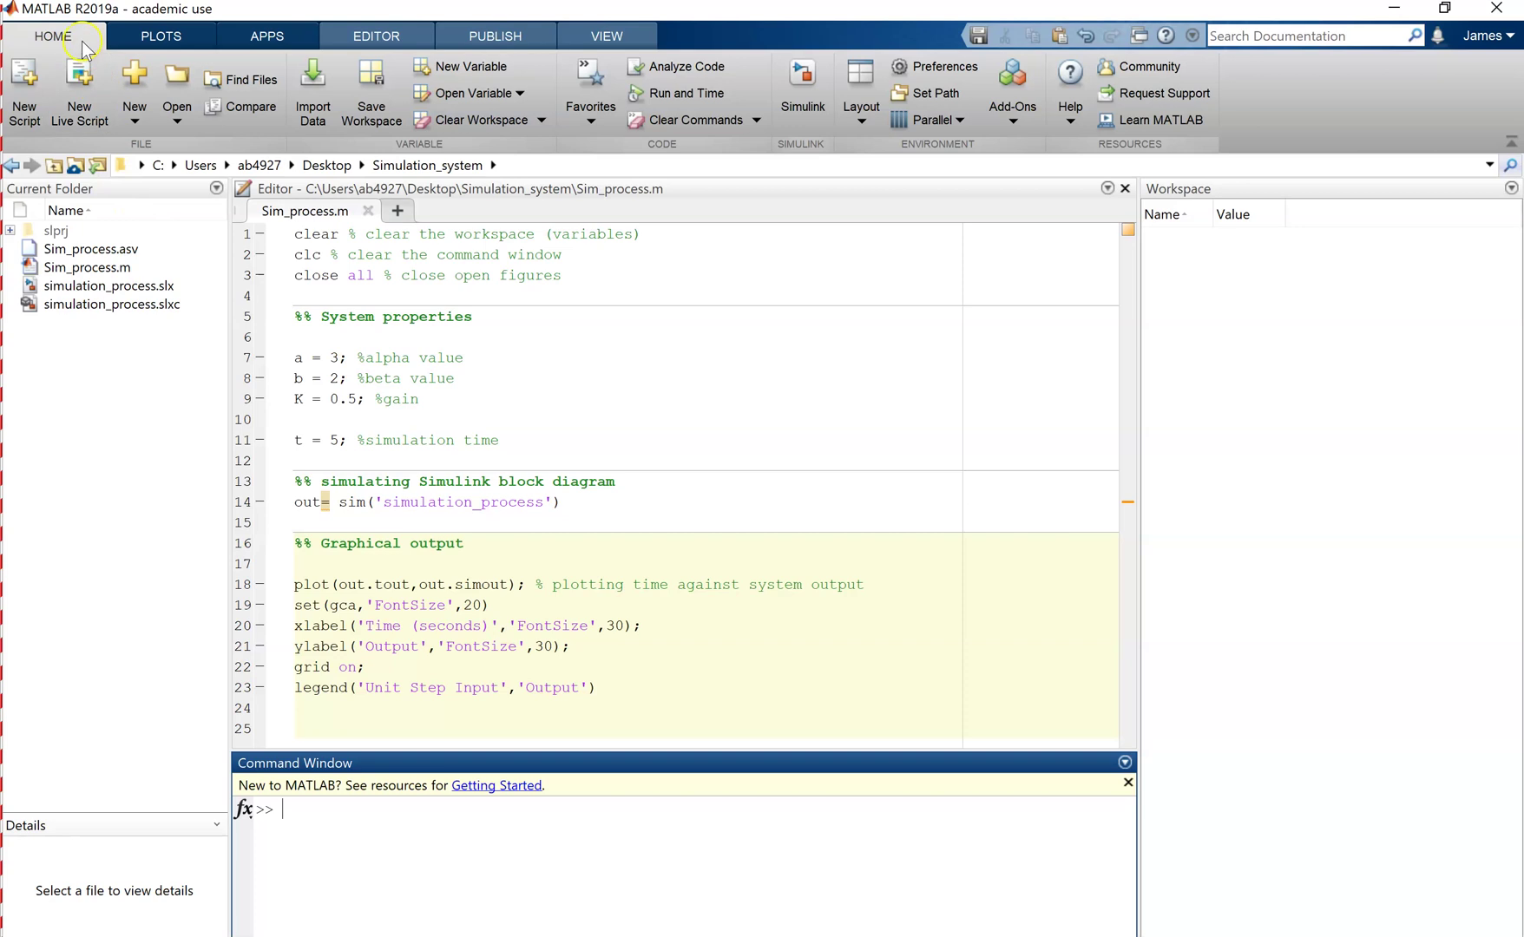
Step: Create a new blank Simulink model, untitled1, and move its window top-left with a taller canvas
click(792, 103)
mouse_move(460, 338)
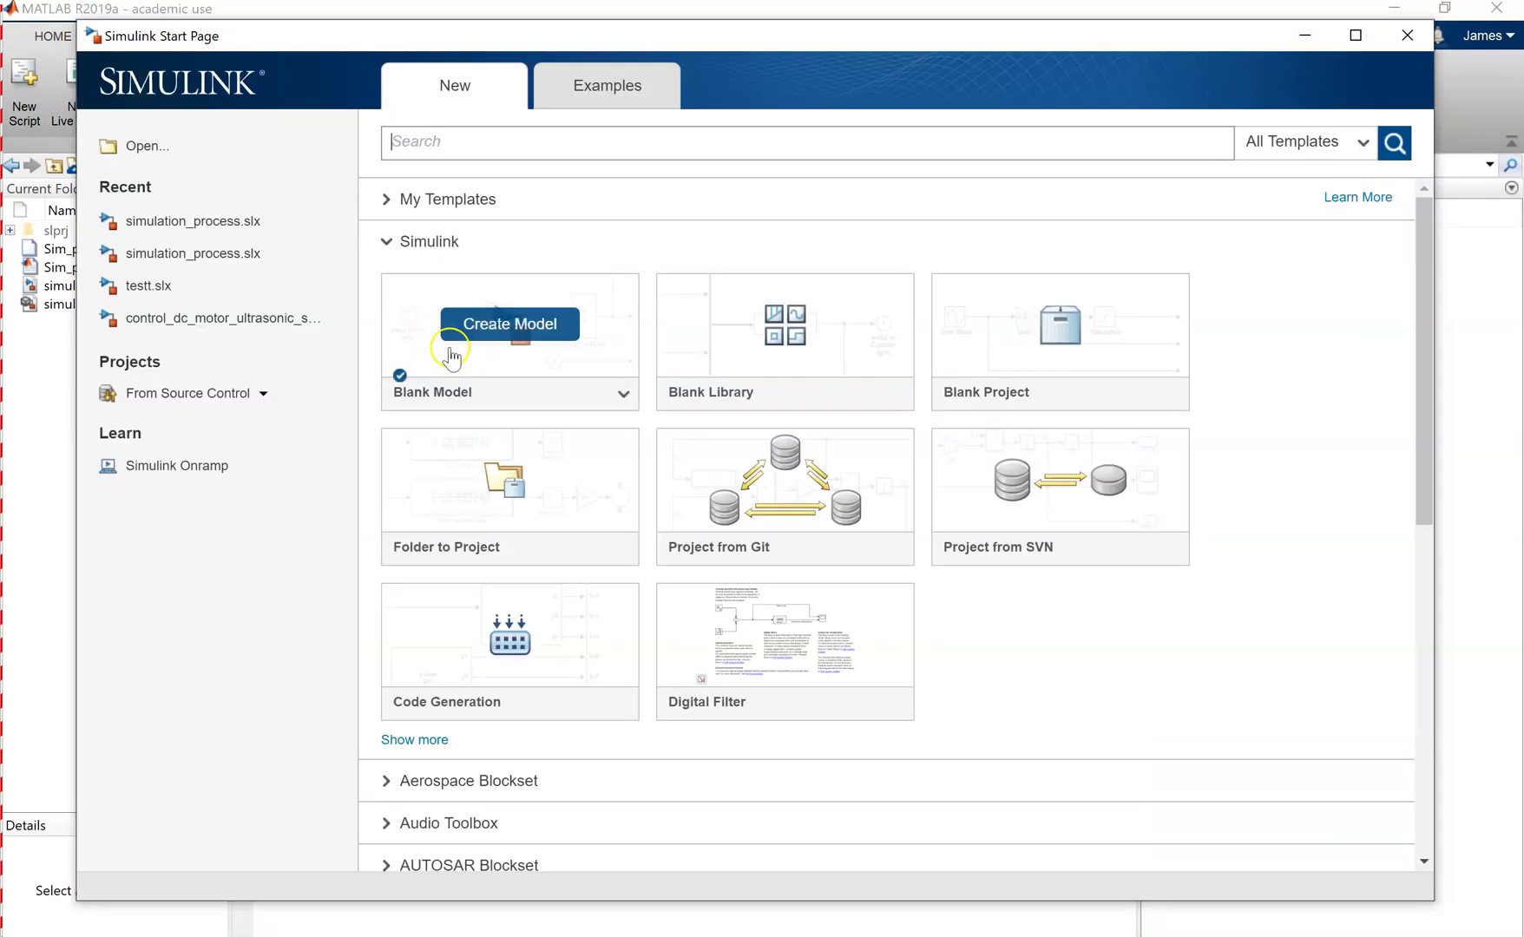
click(535, 347)
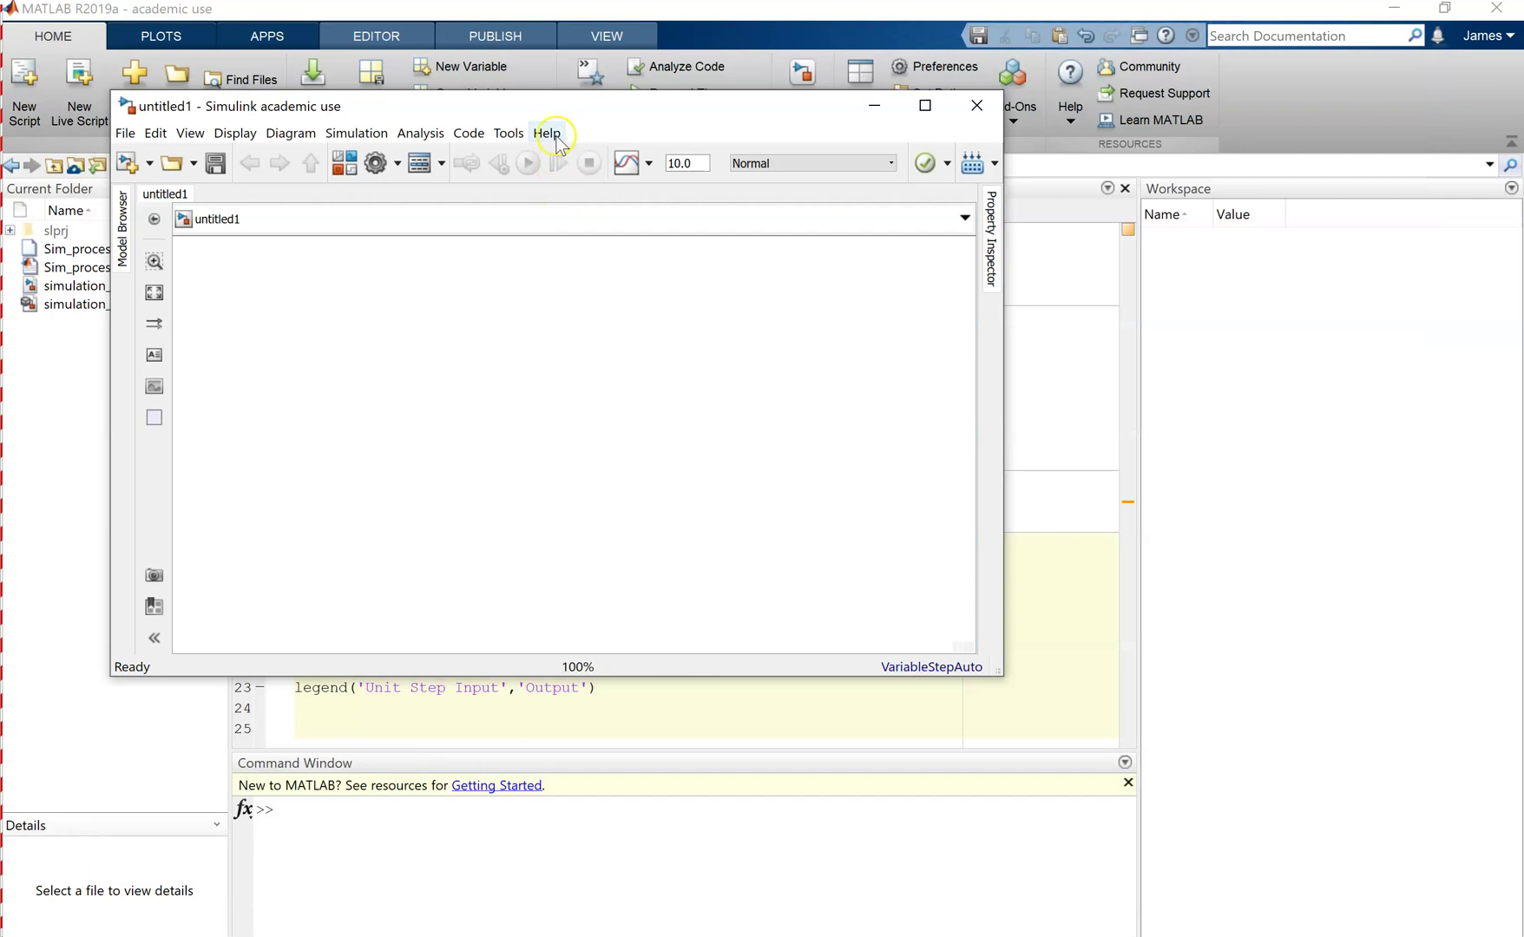
drag(554, 110, 436, 38)
click(435, 576)
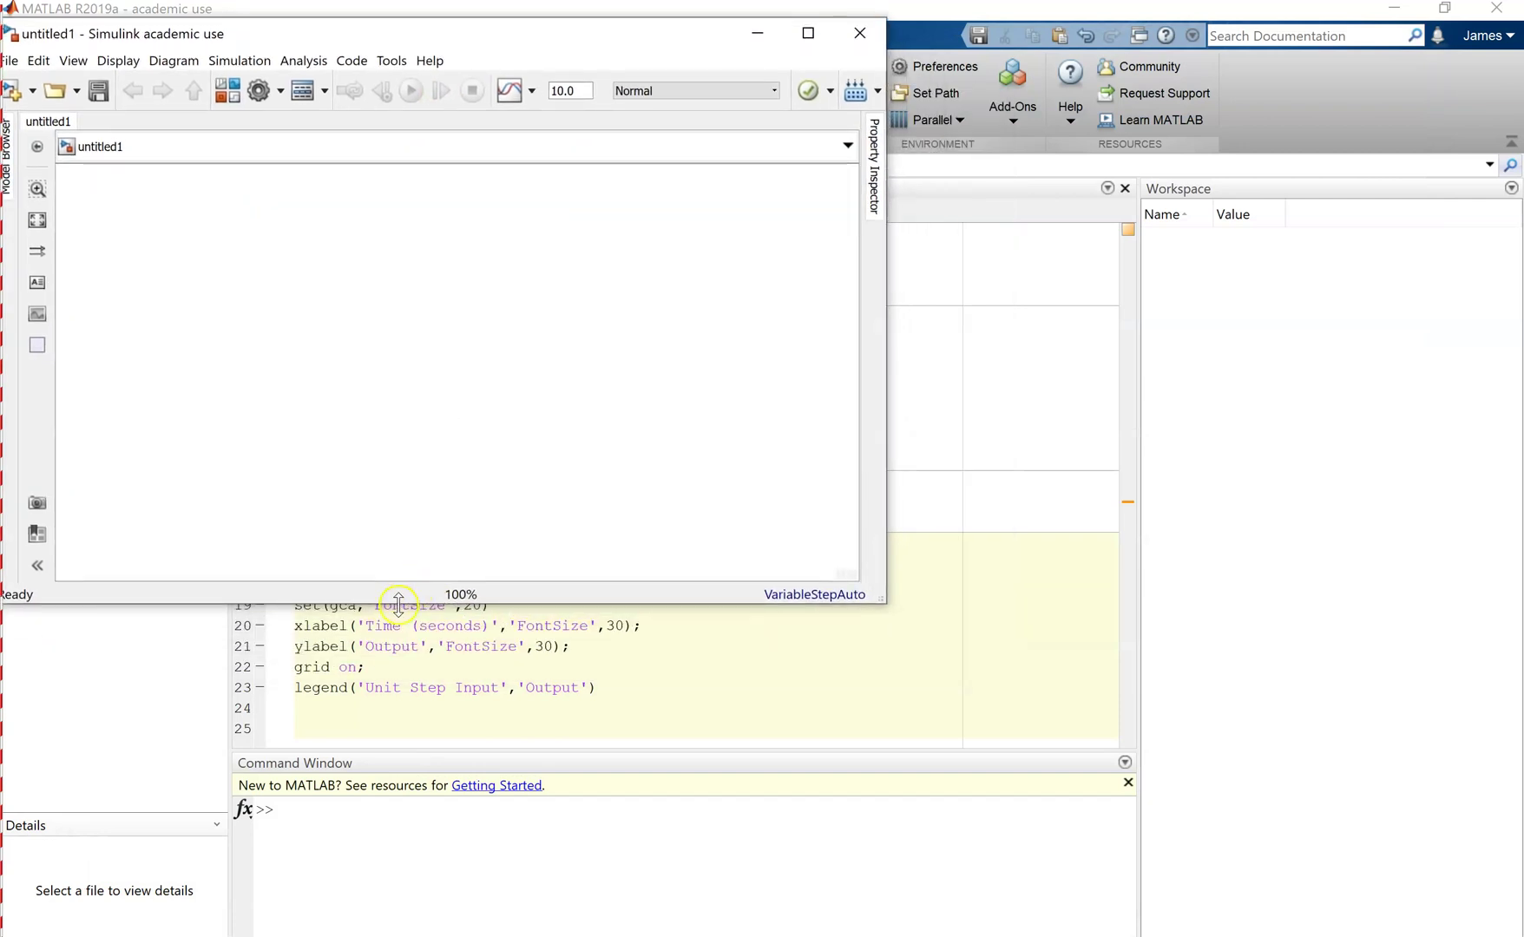
drag(395, 603, 391, 707)
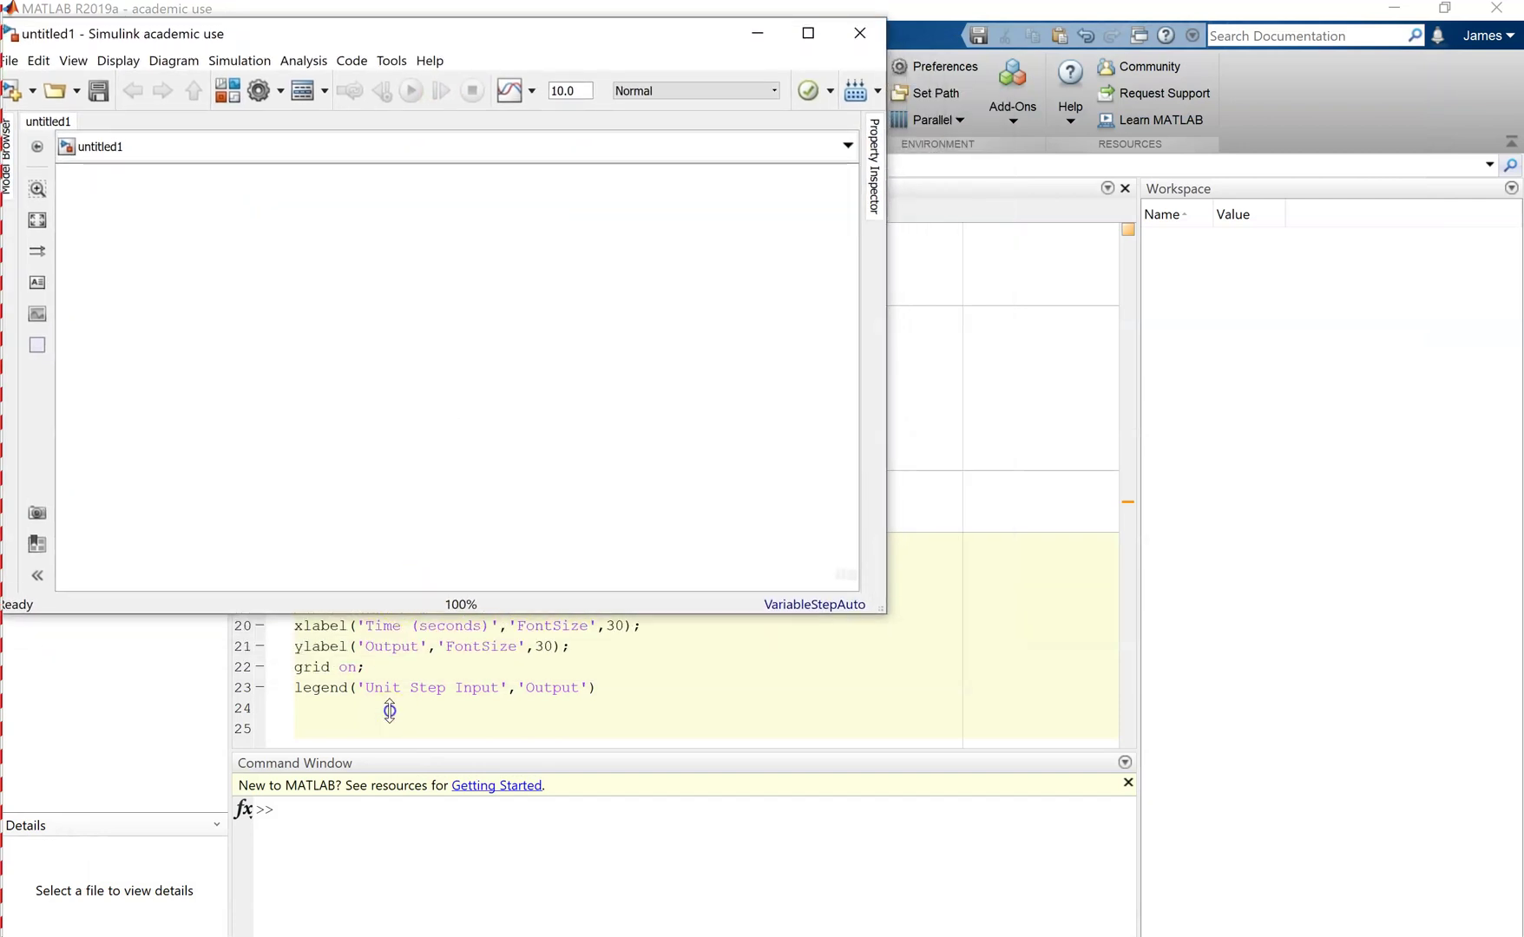
Step: Drag a Transfer Fcn block from the Continuous library onto the canvas and shift it left
click(223, 91)
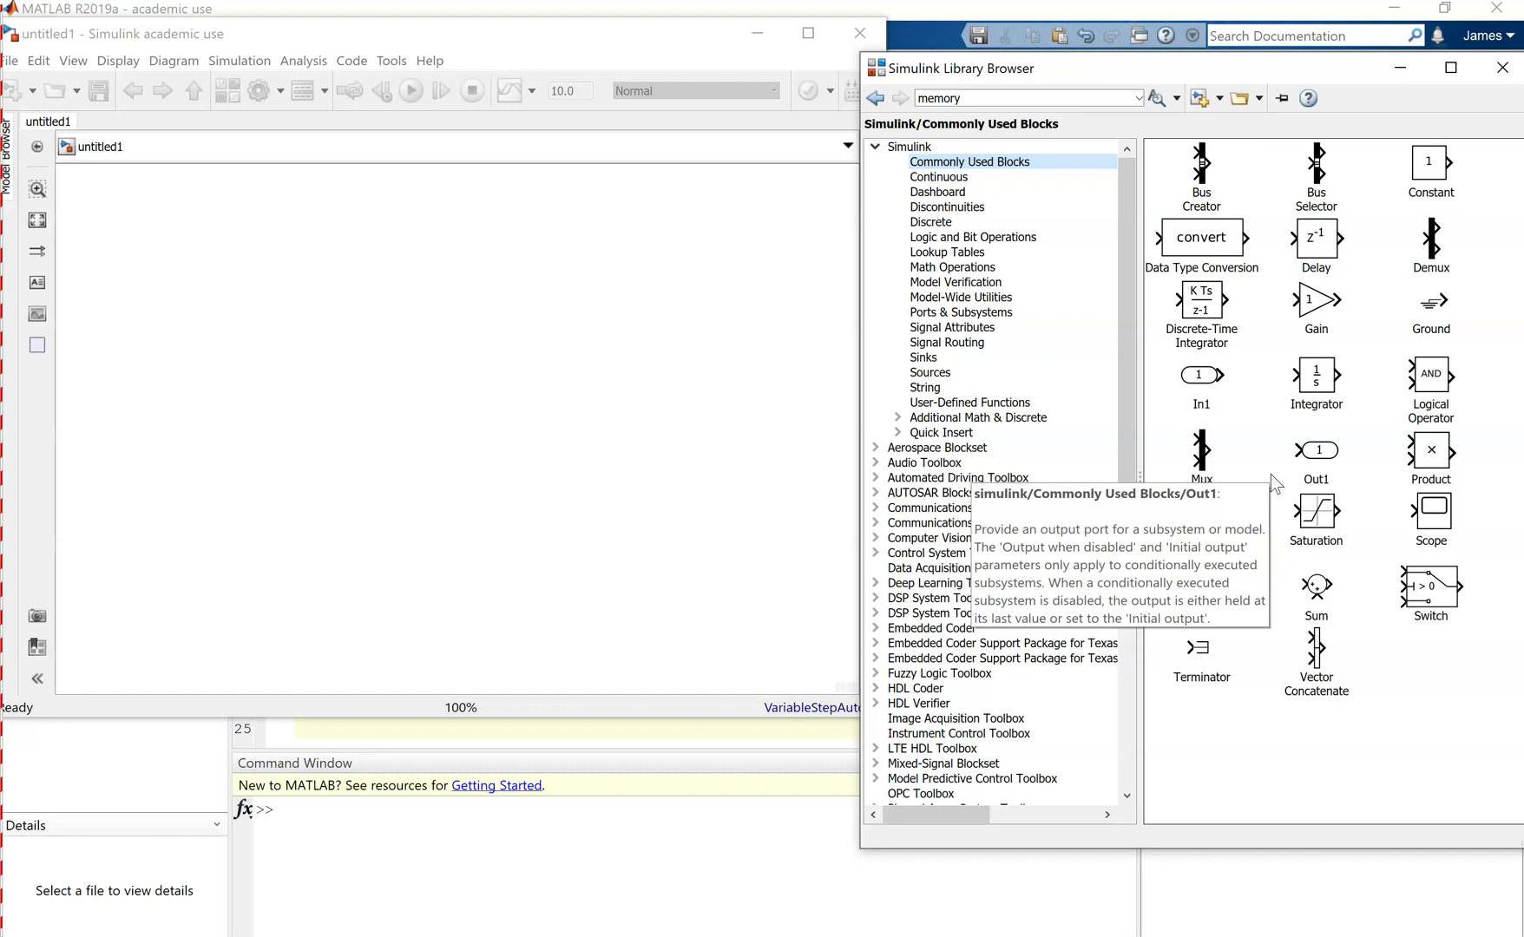
click(996, 176)
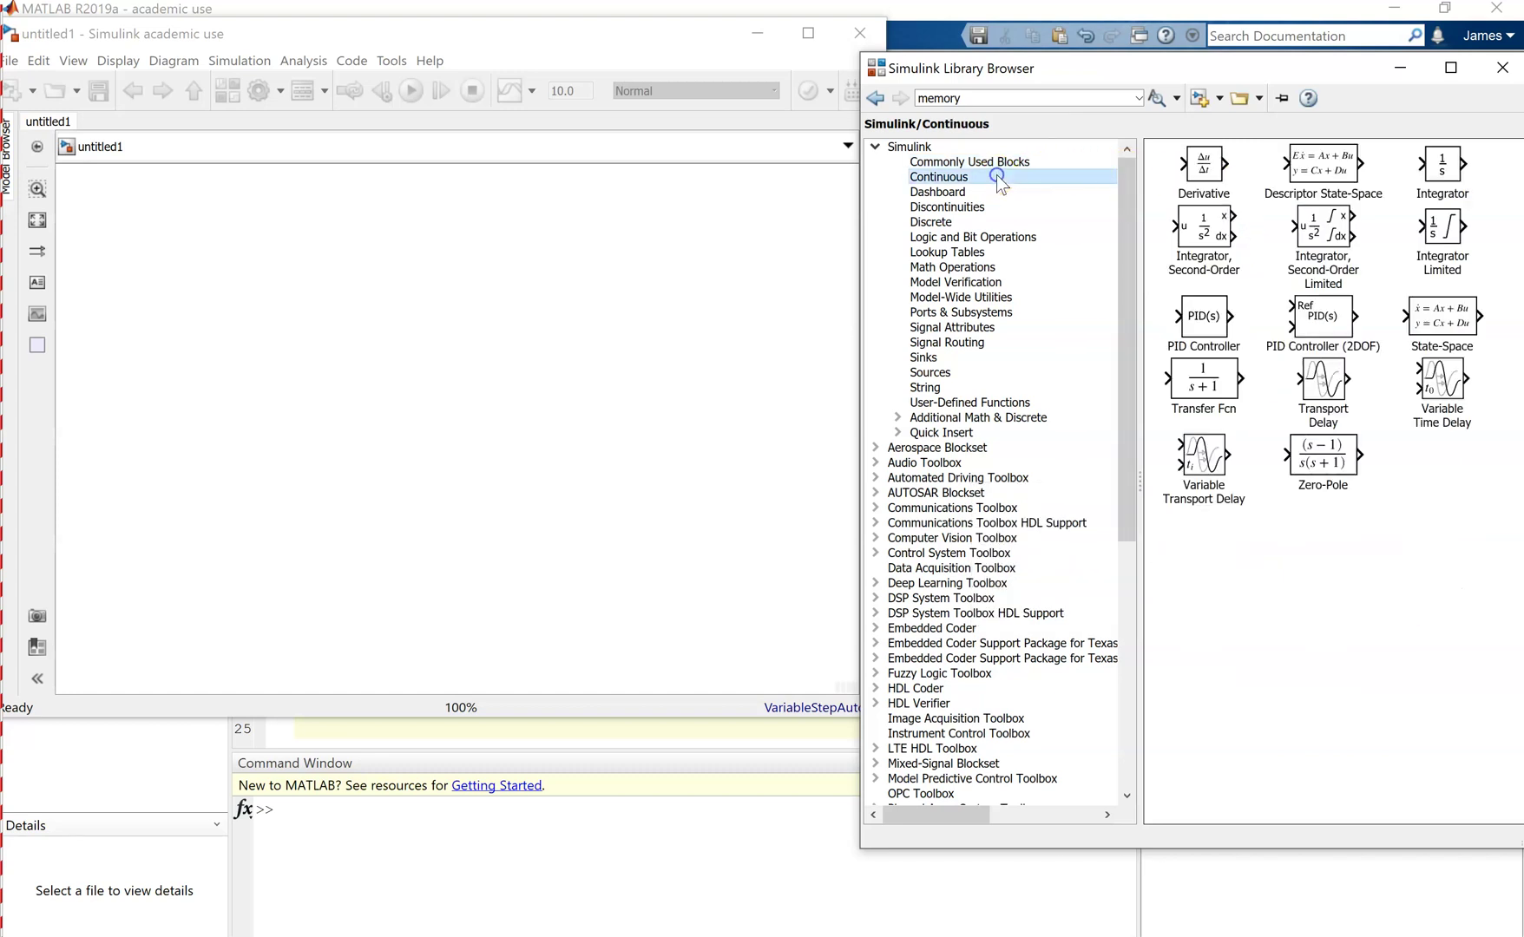
click(1210, 376)
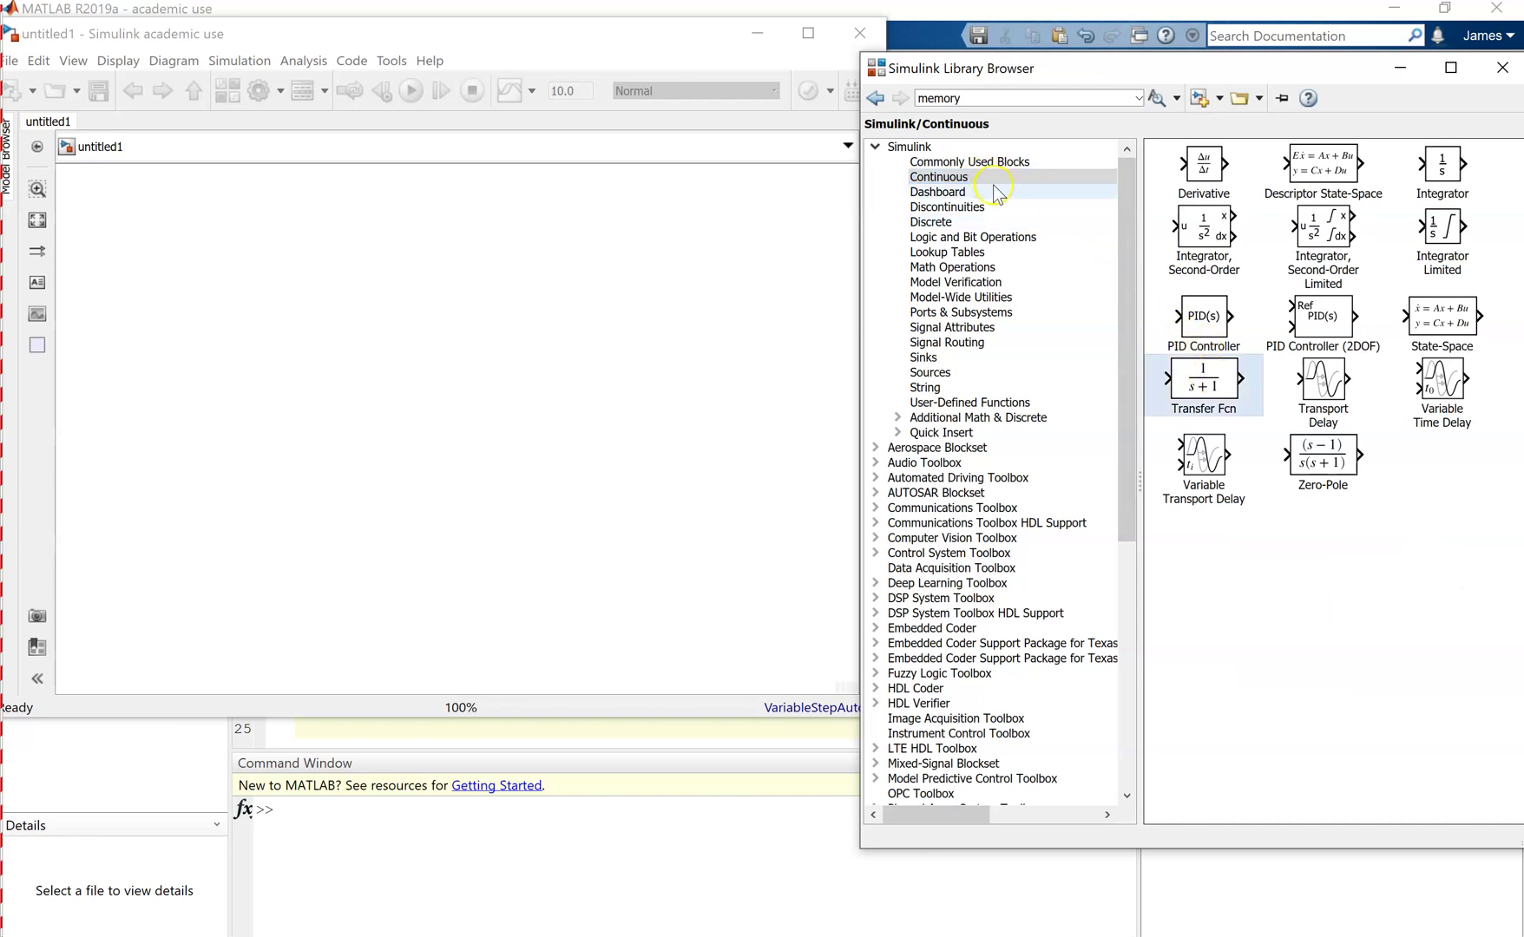
click(1216, 388)
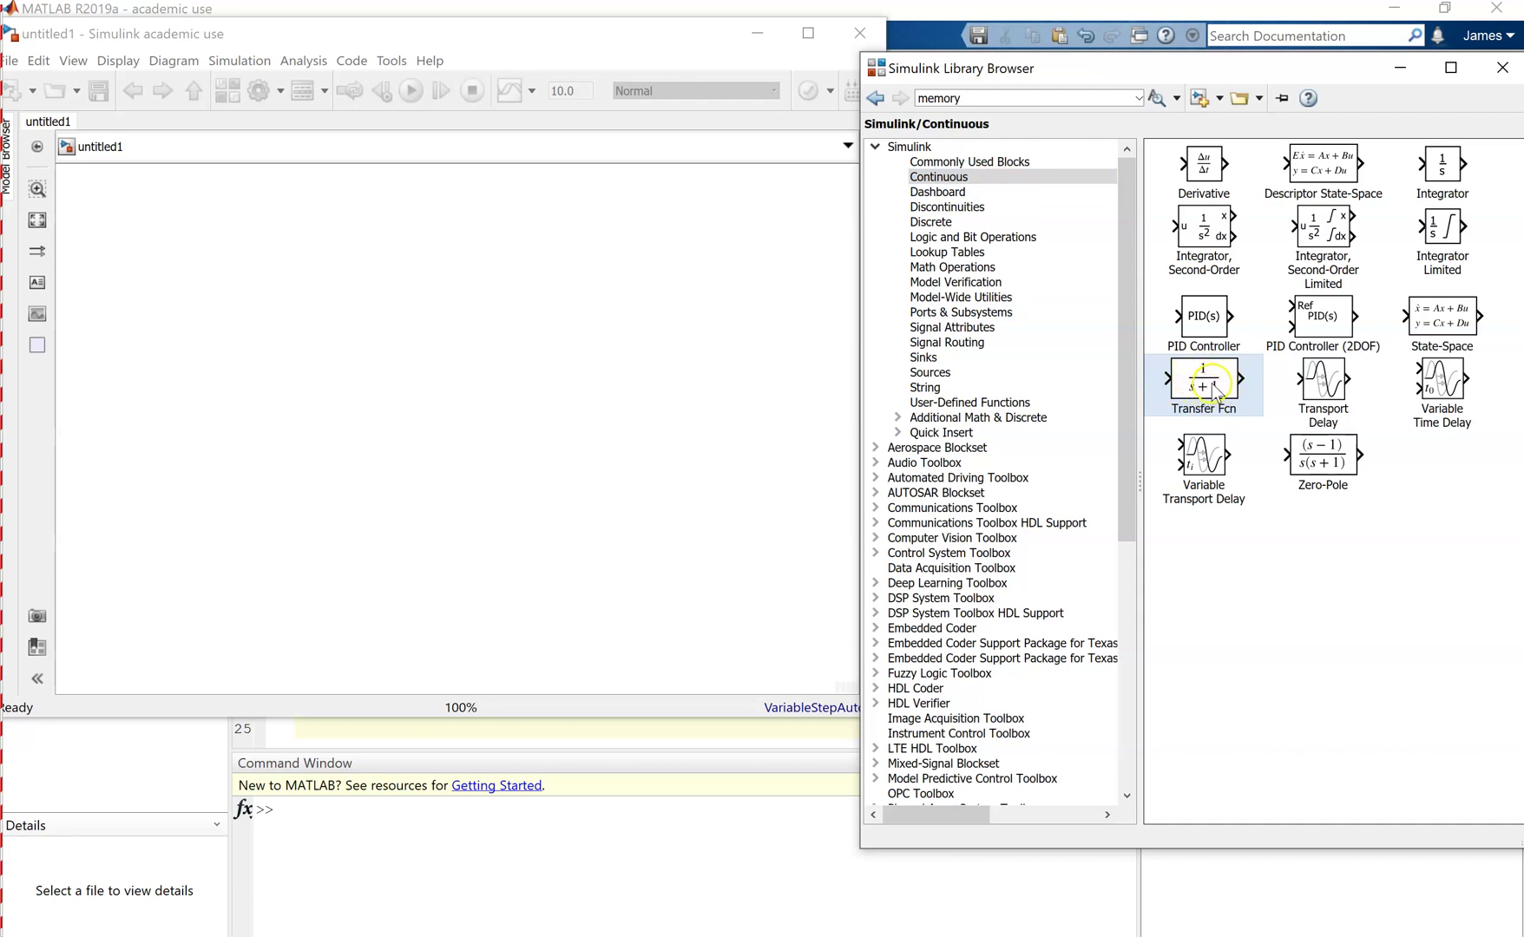
mouse_move(1215, 393)
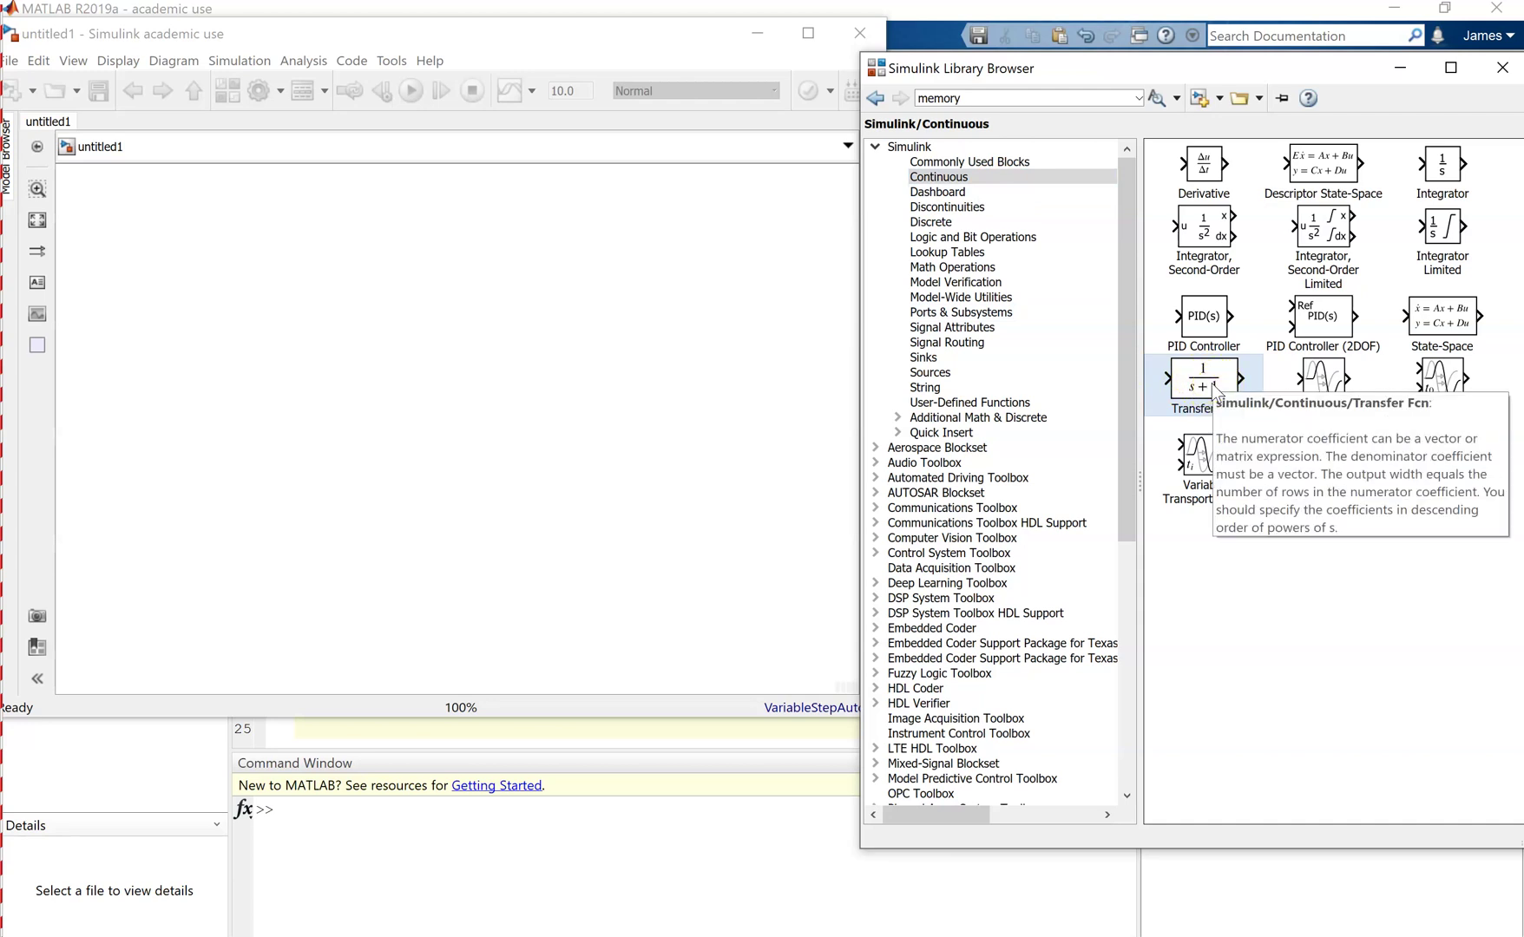
click(1191, 372)
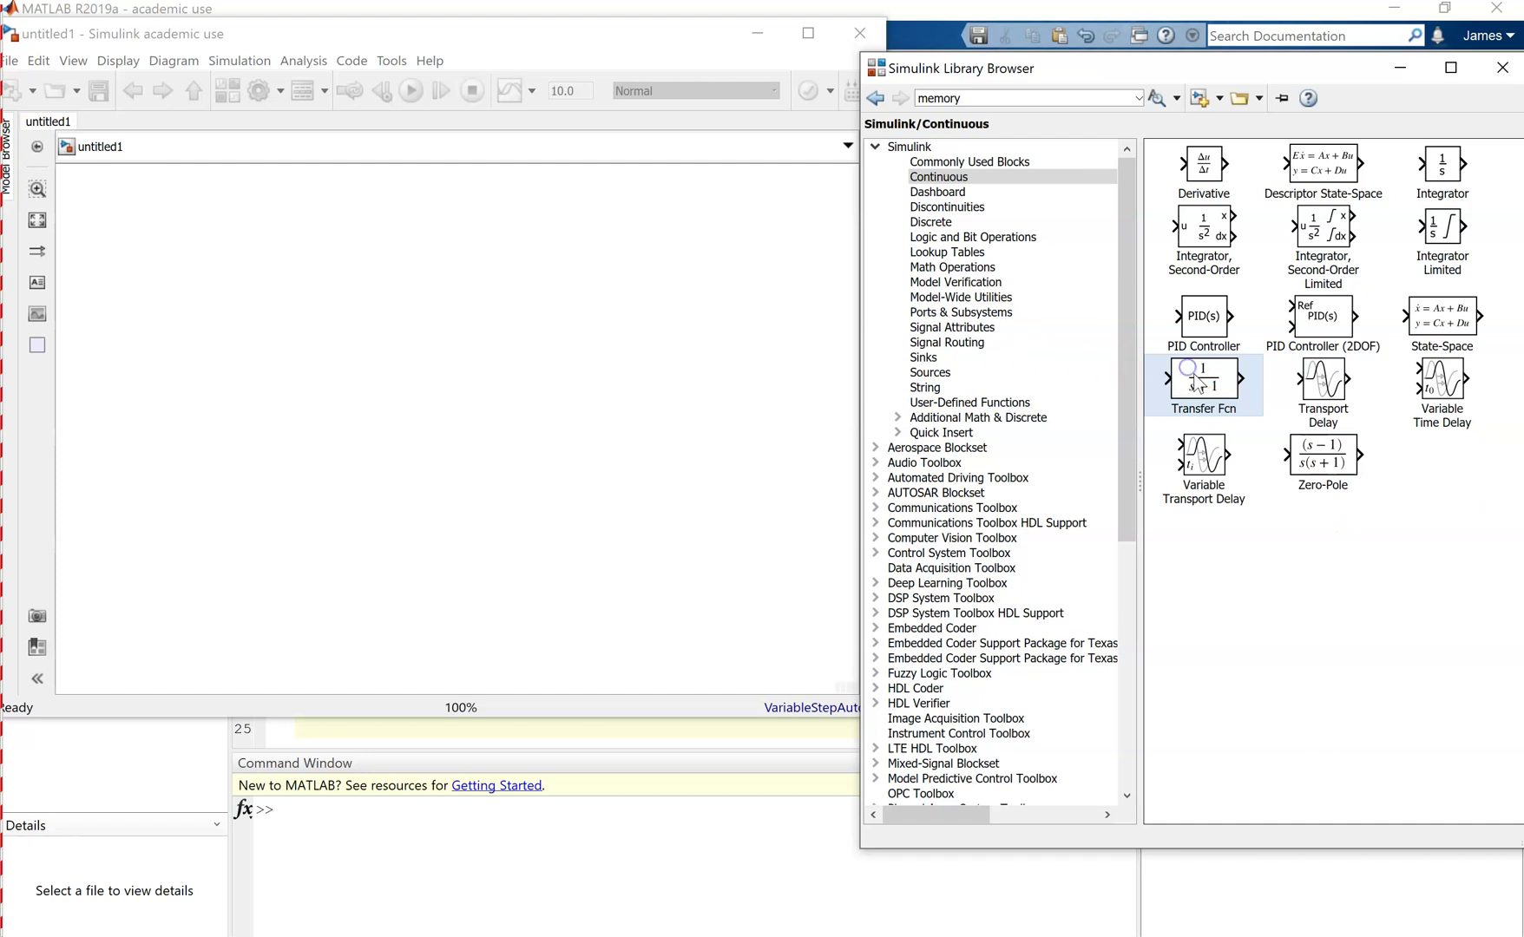
drag(1196, 379, 590, 297)
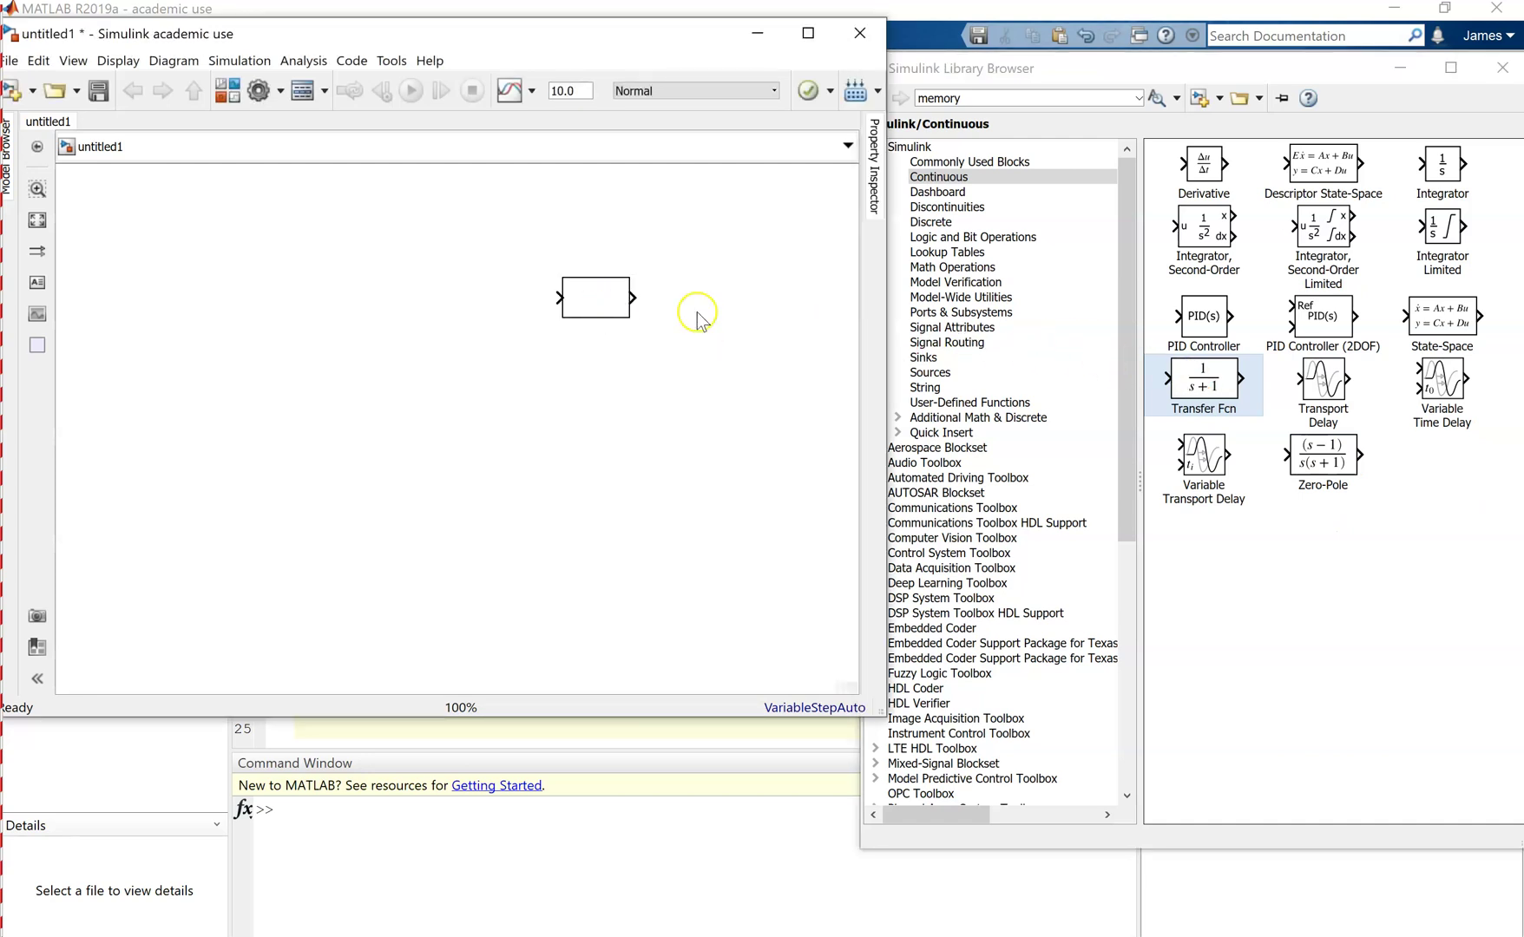
click(600, 297)
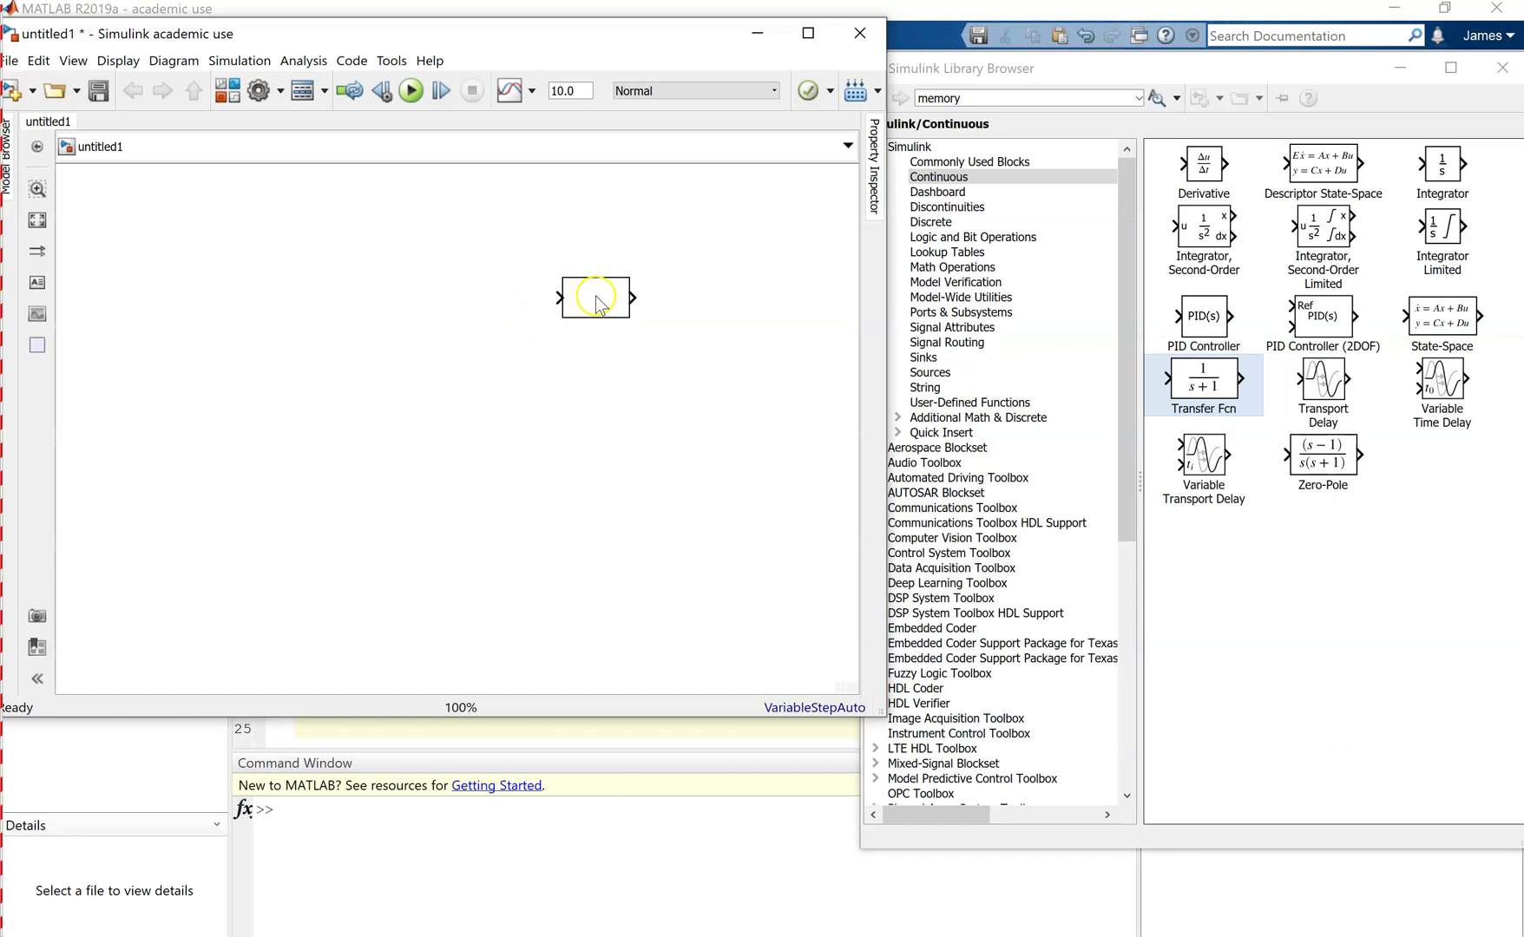
drag(597, 307, 425, 291)
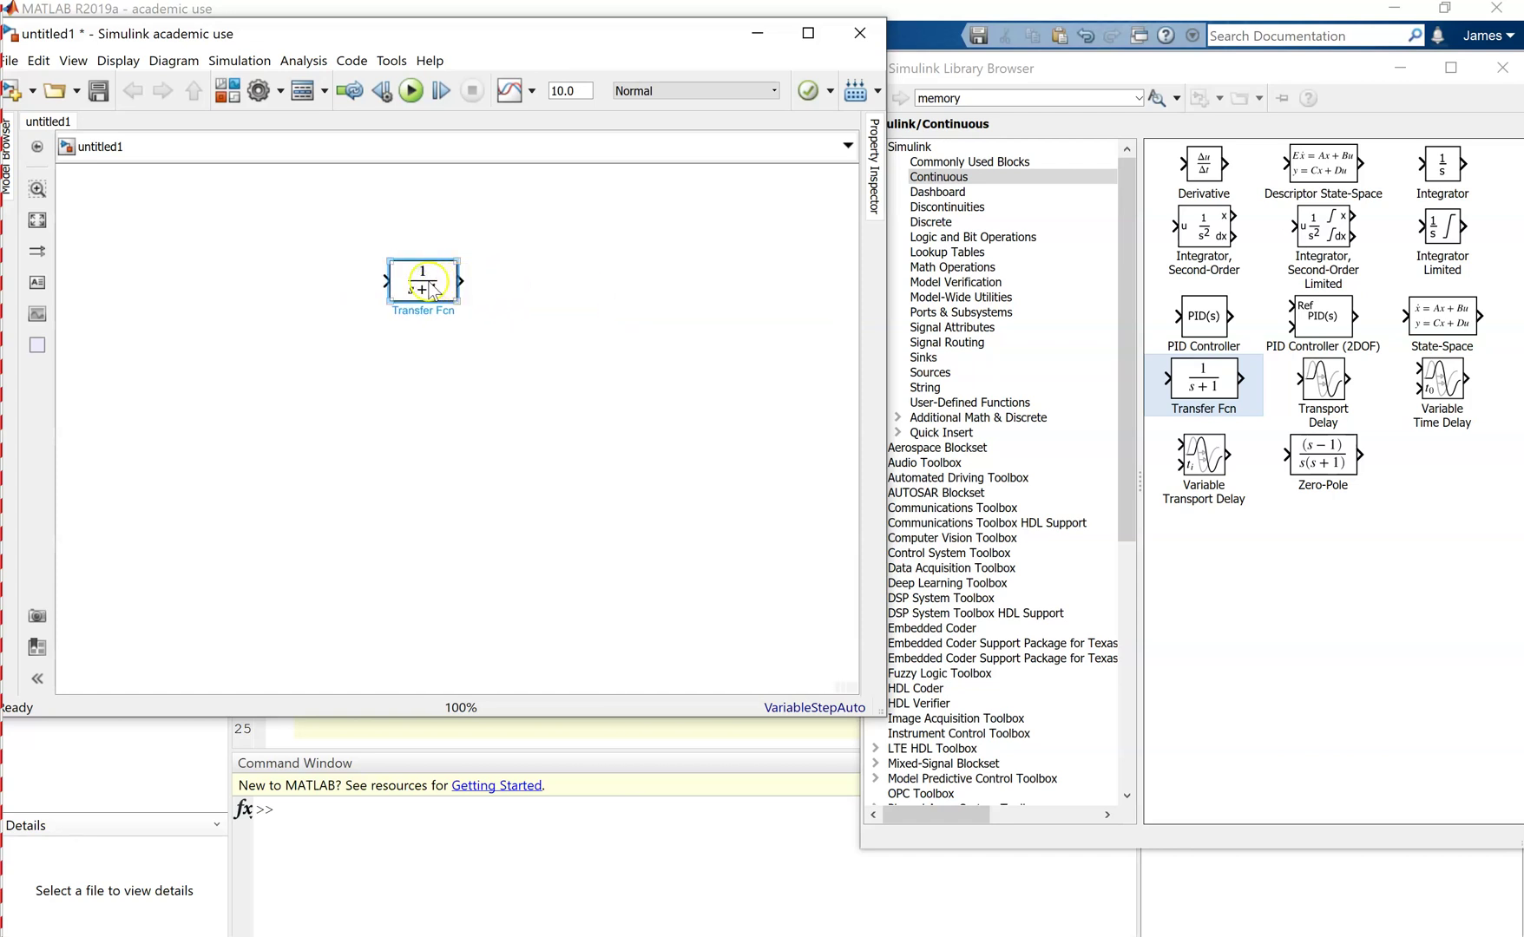
Step: Change the Transfer Fcn denominator to [1 3 2] and widen the block to show 1/(s^2+3s+2)
double_click(425, 289)
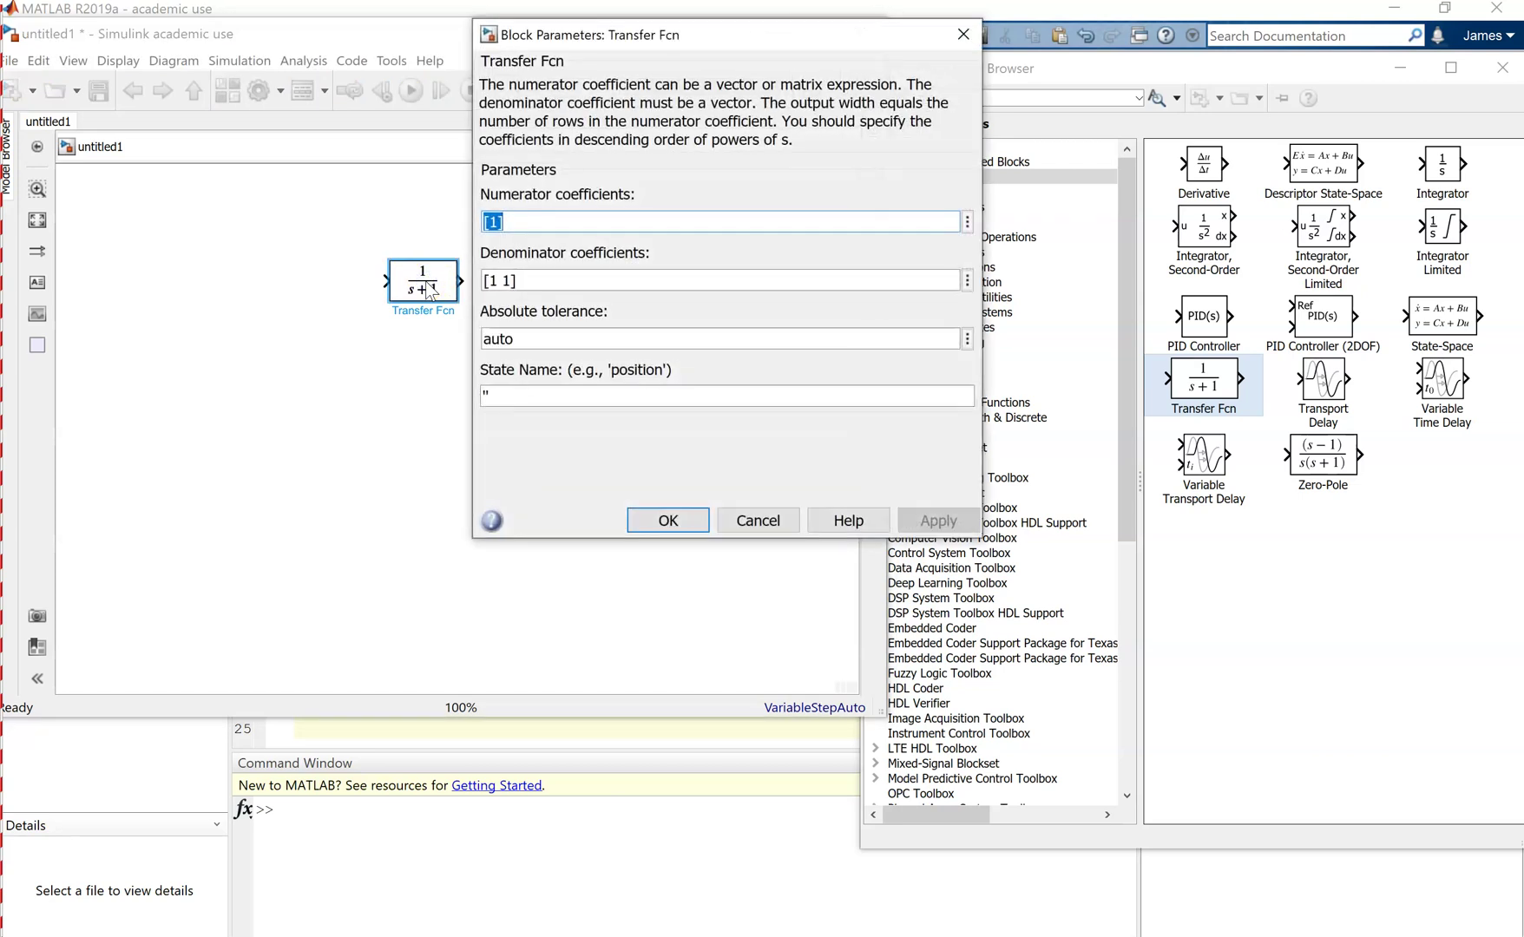
click(498, 223)
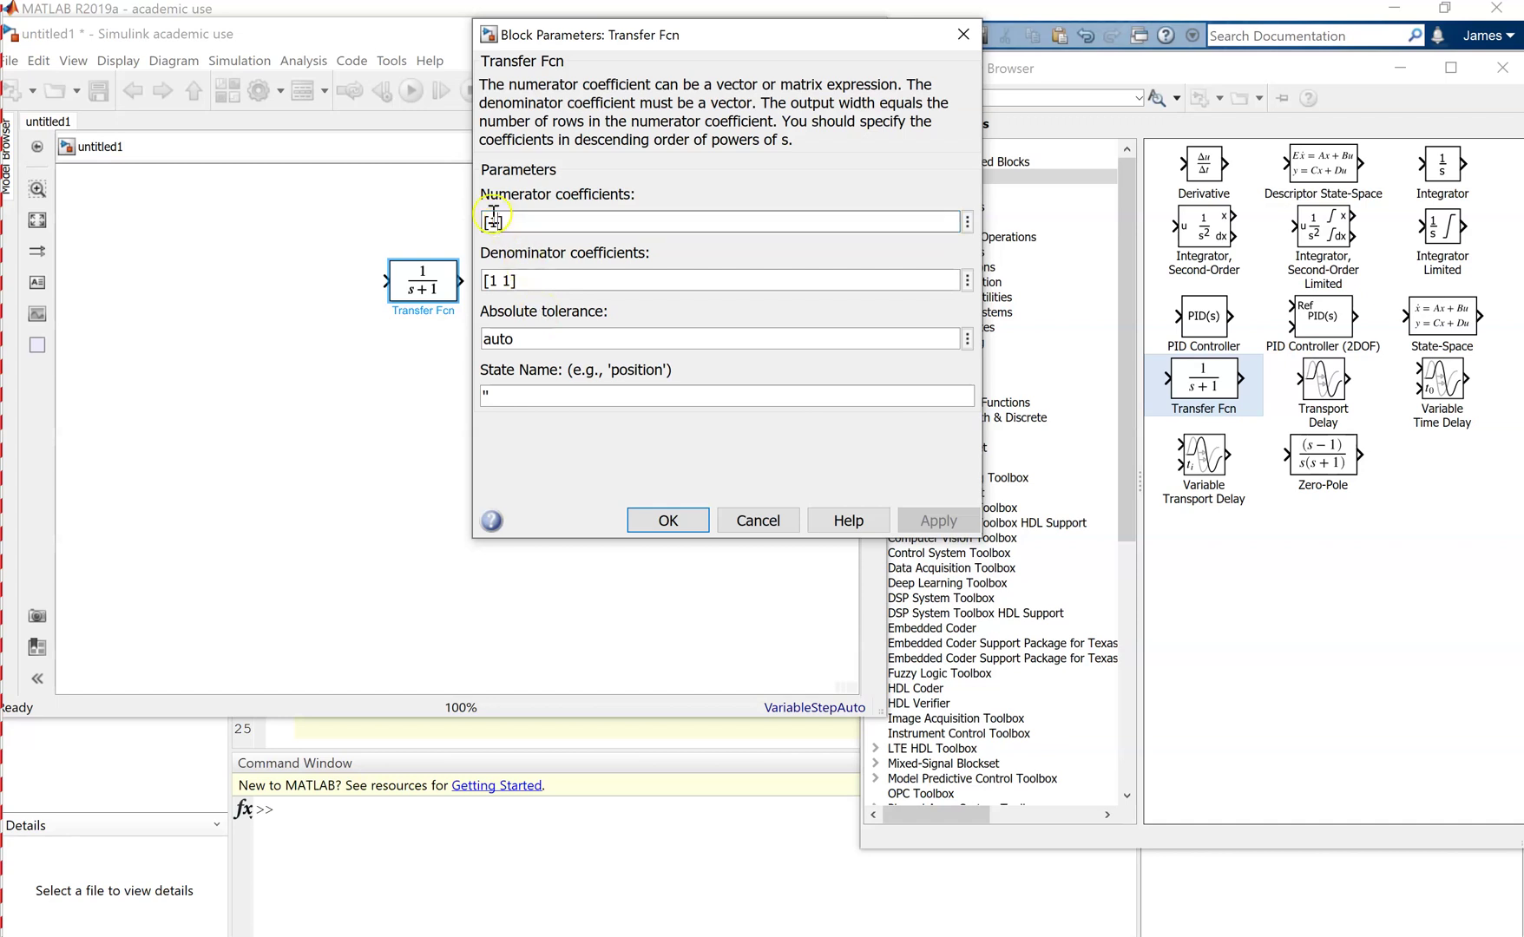
triple_click(503, 280)
click(506, 281)
key(BackSpace)
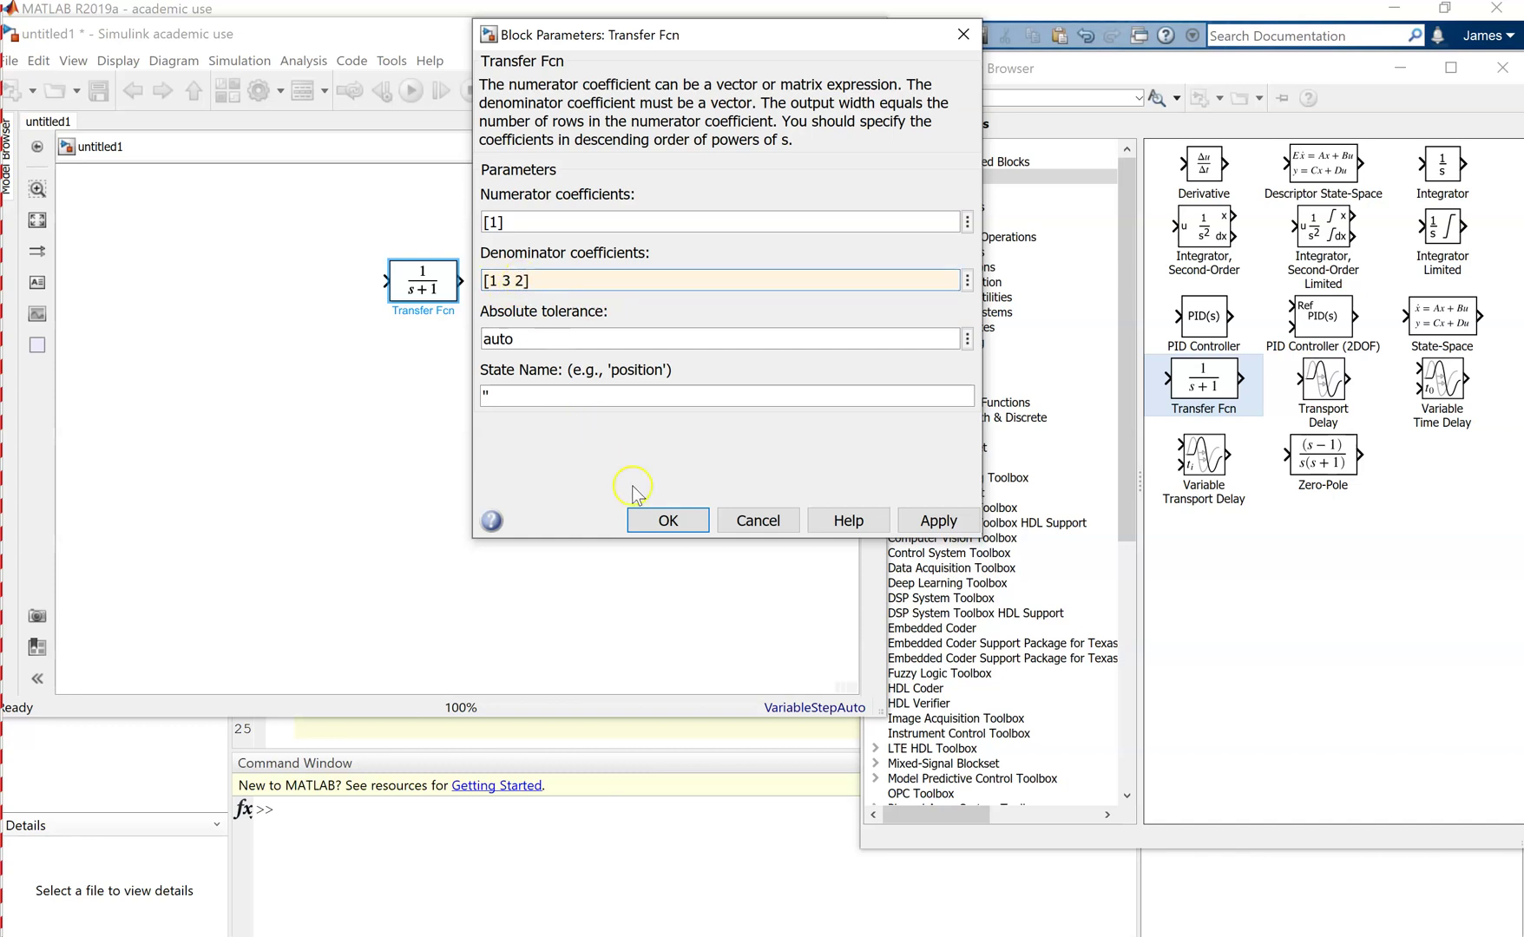
click(668, 521)
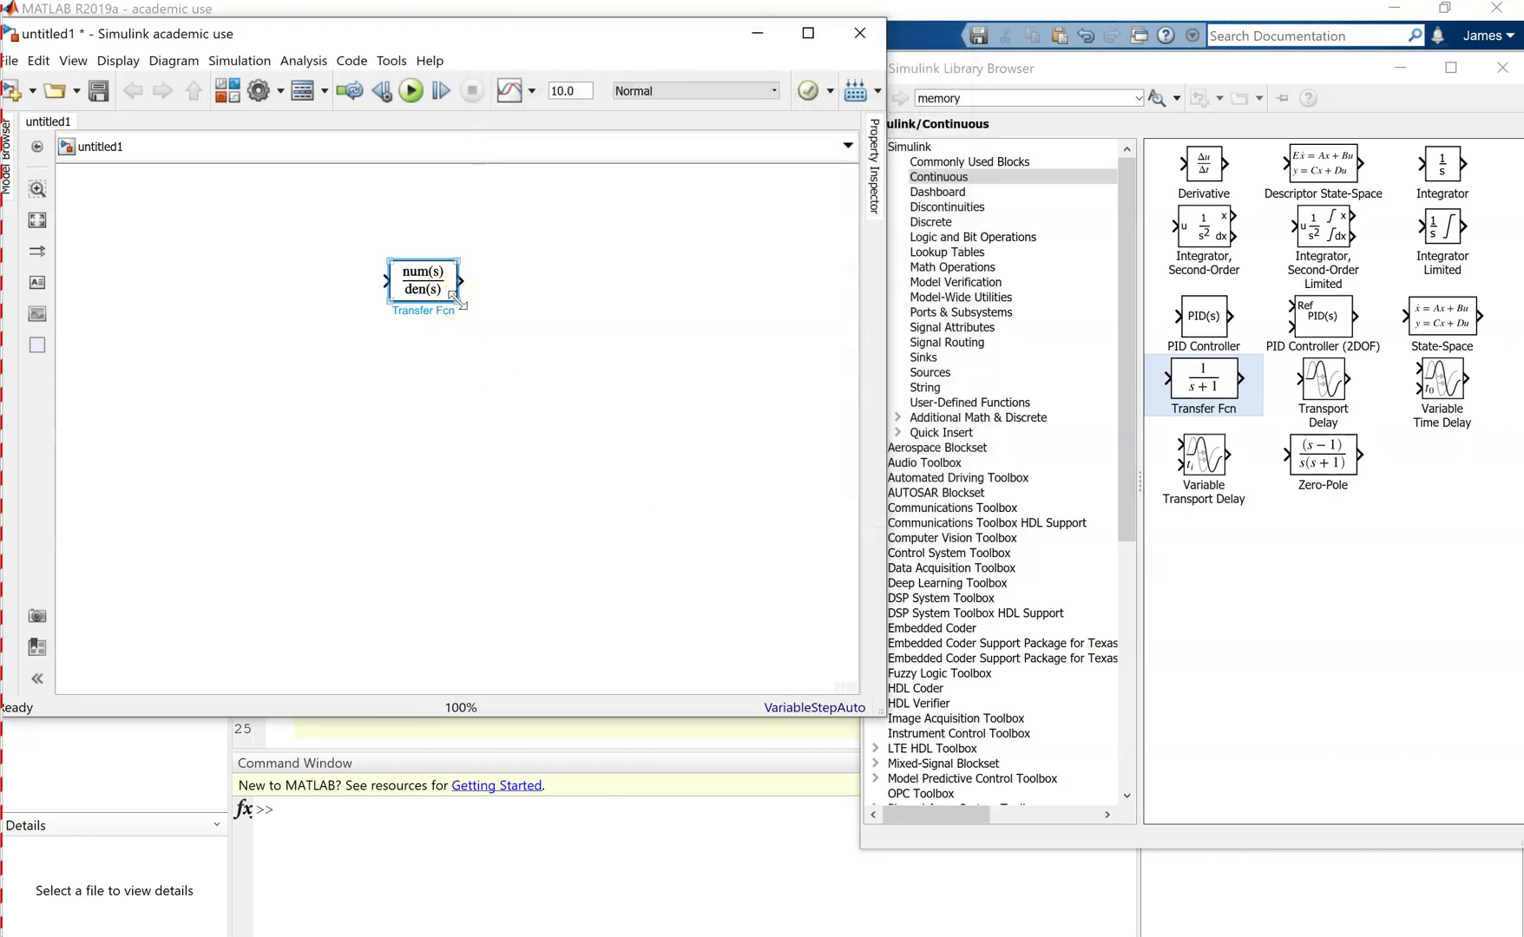
drag(452, 297, 491, 299)
click(577, 342)
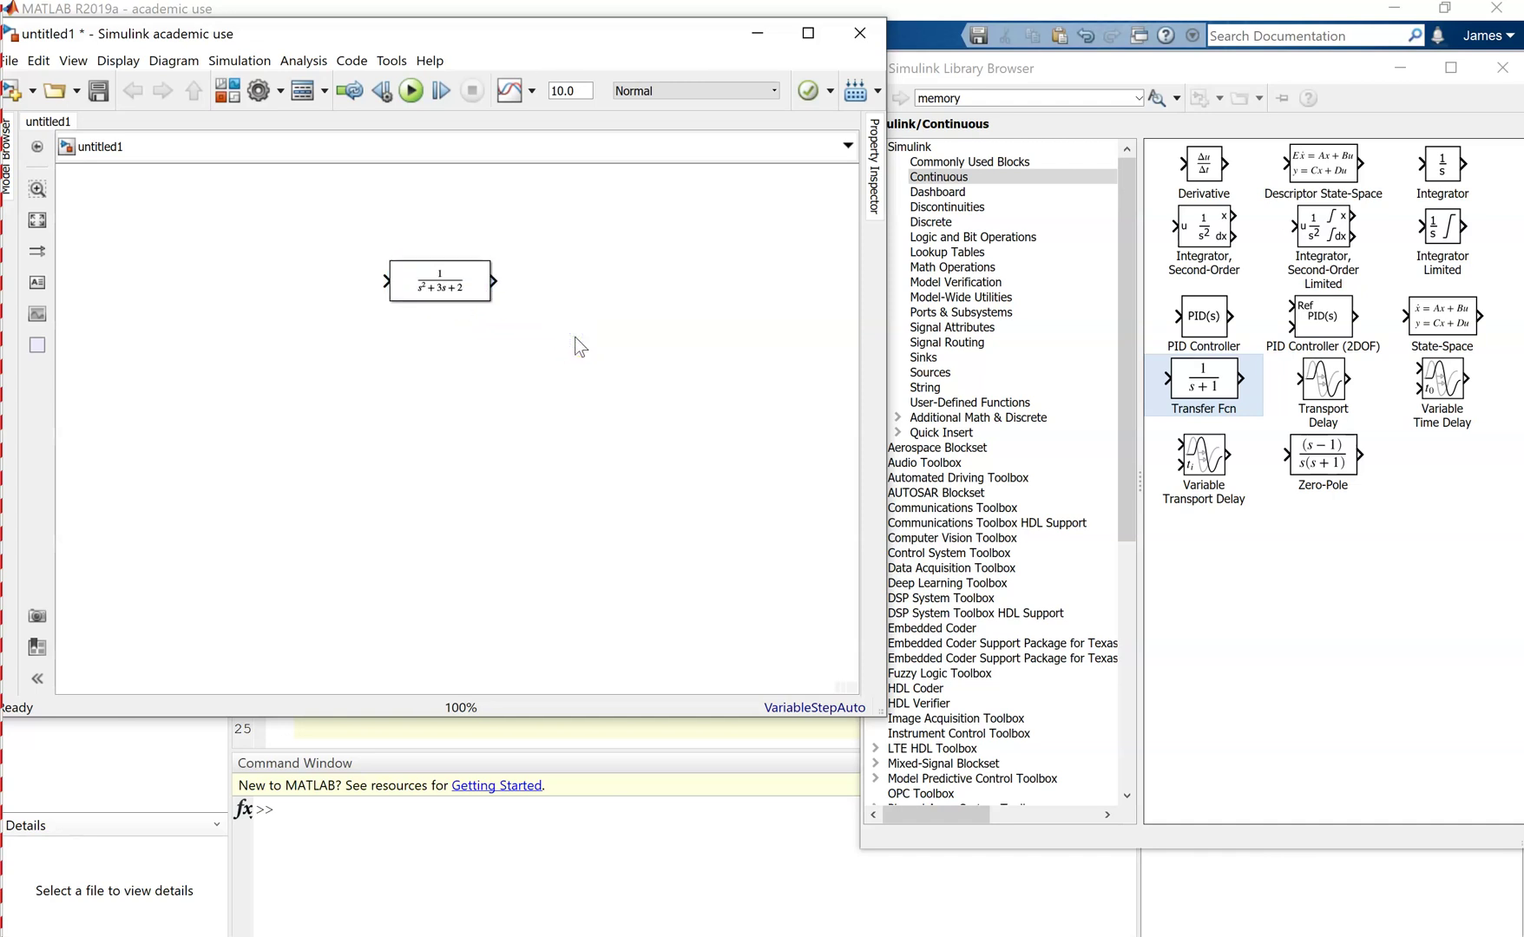
Step: Drag a Step block from the Sources library to the left of the transfer function
click(928, 373)
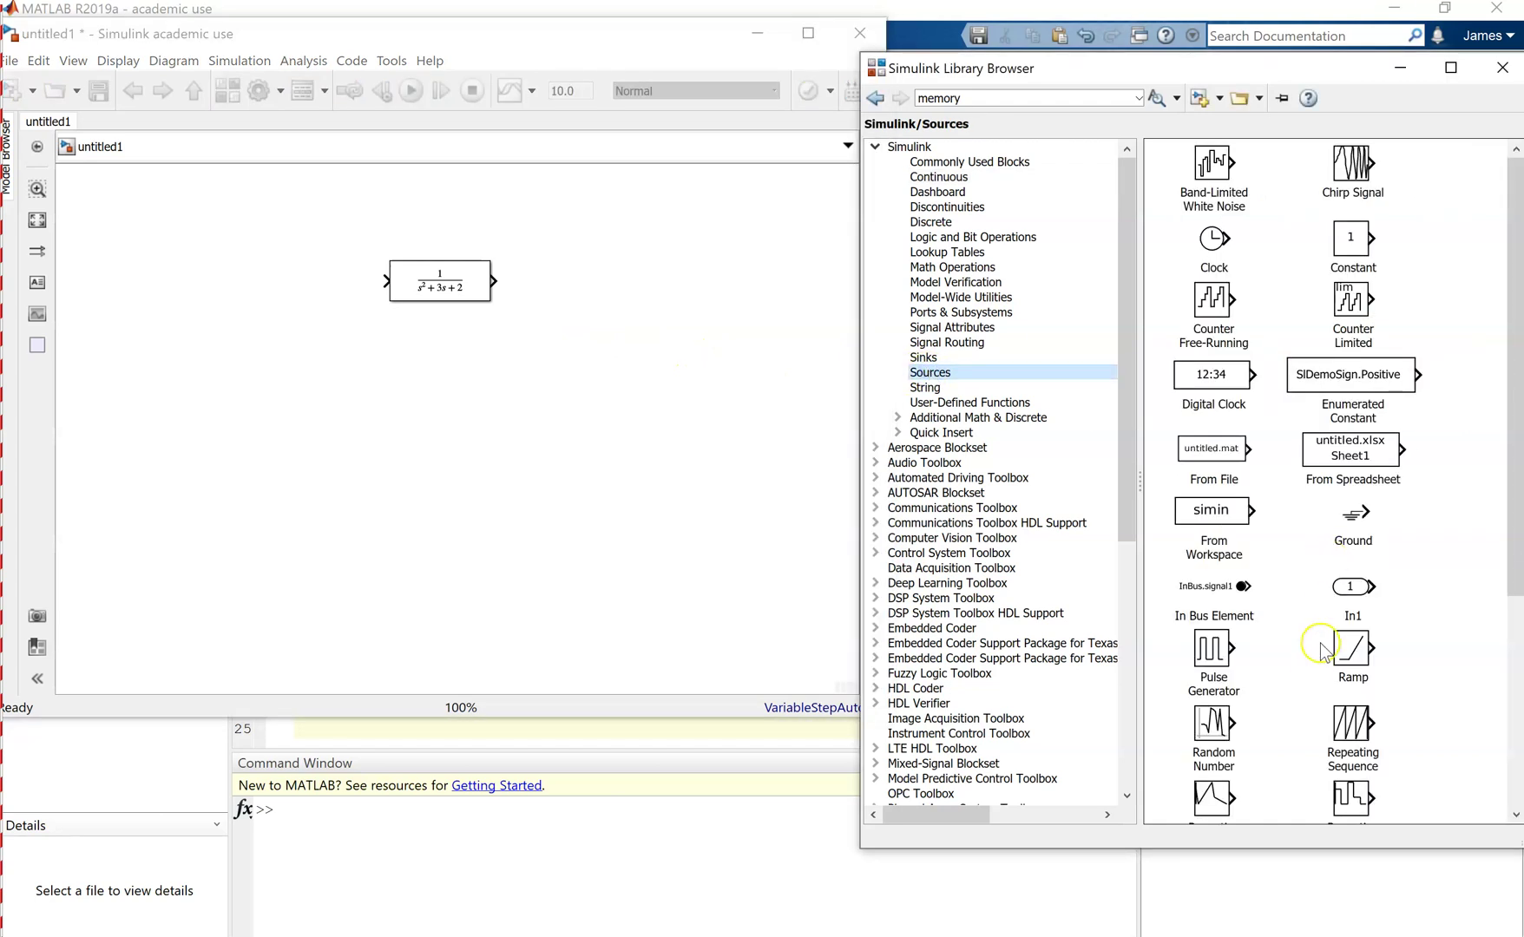
scroll(1316, 668, down, 1)
scroll(1316, 668, up, 1)
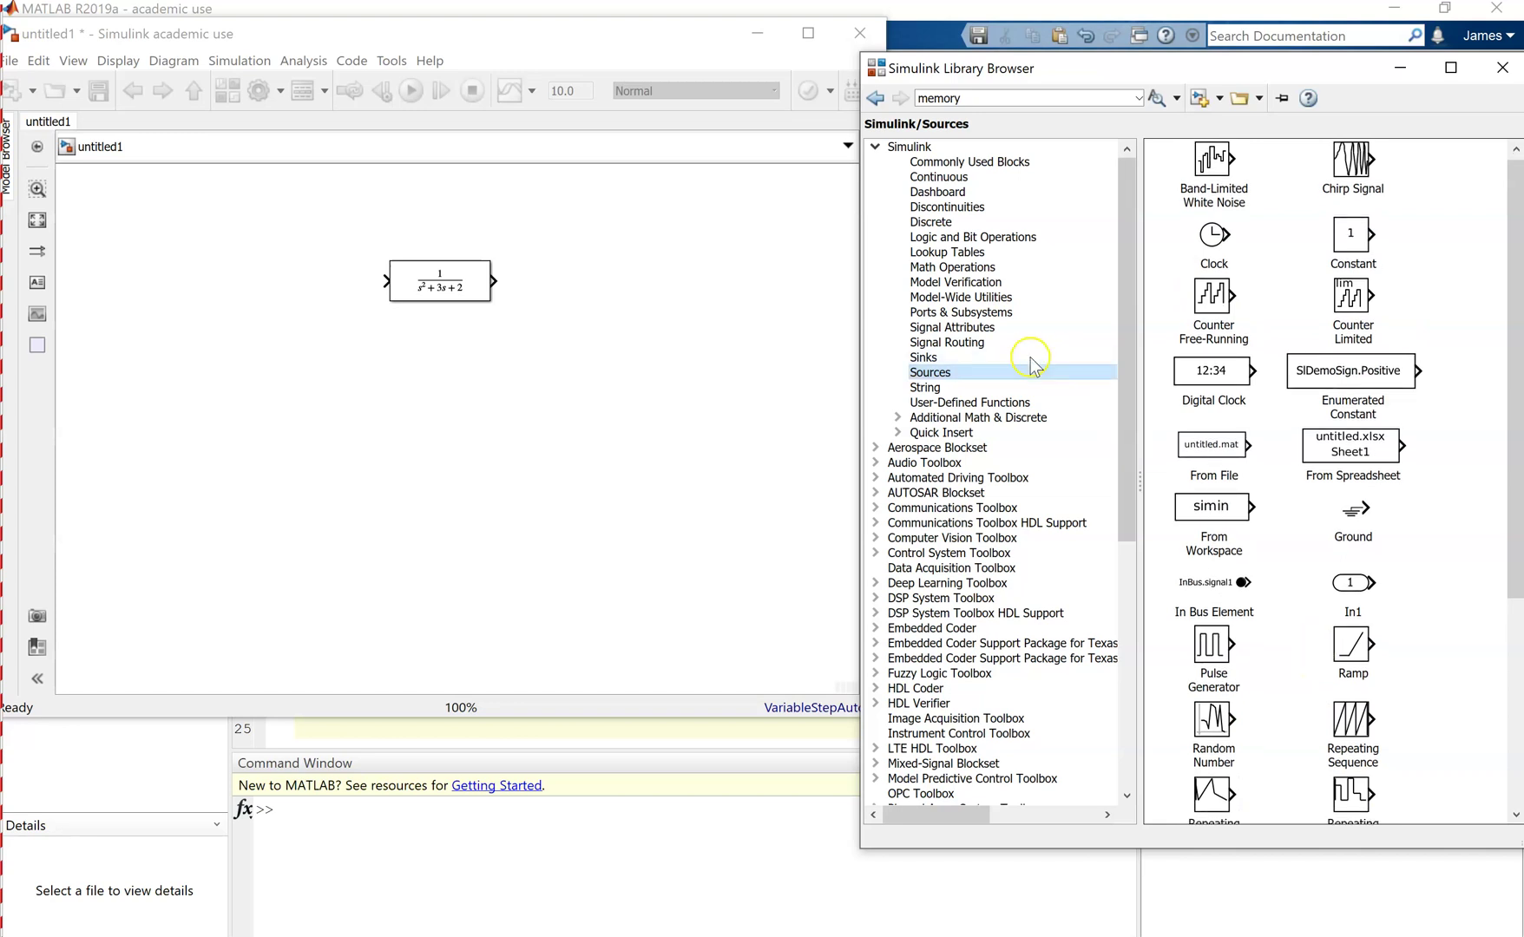
scroll(1217, 613, down, 3)
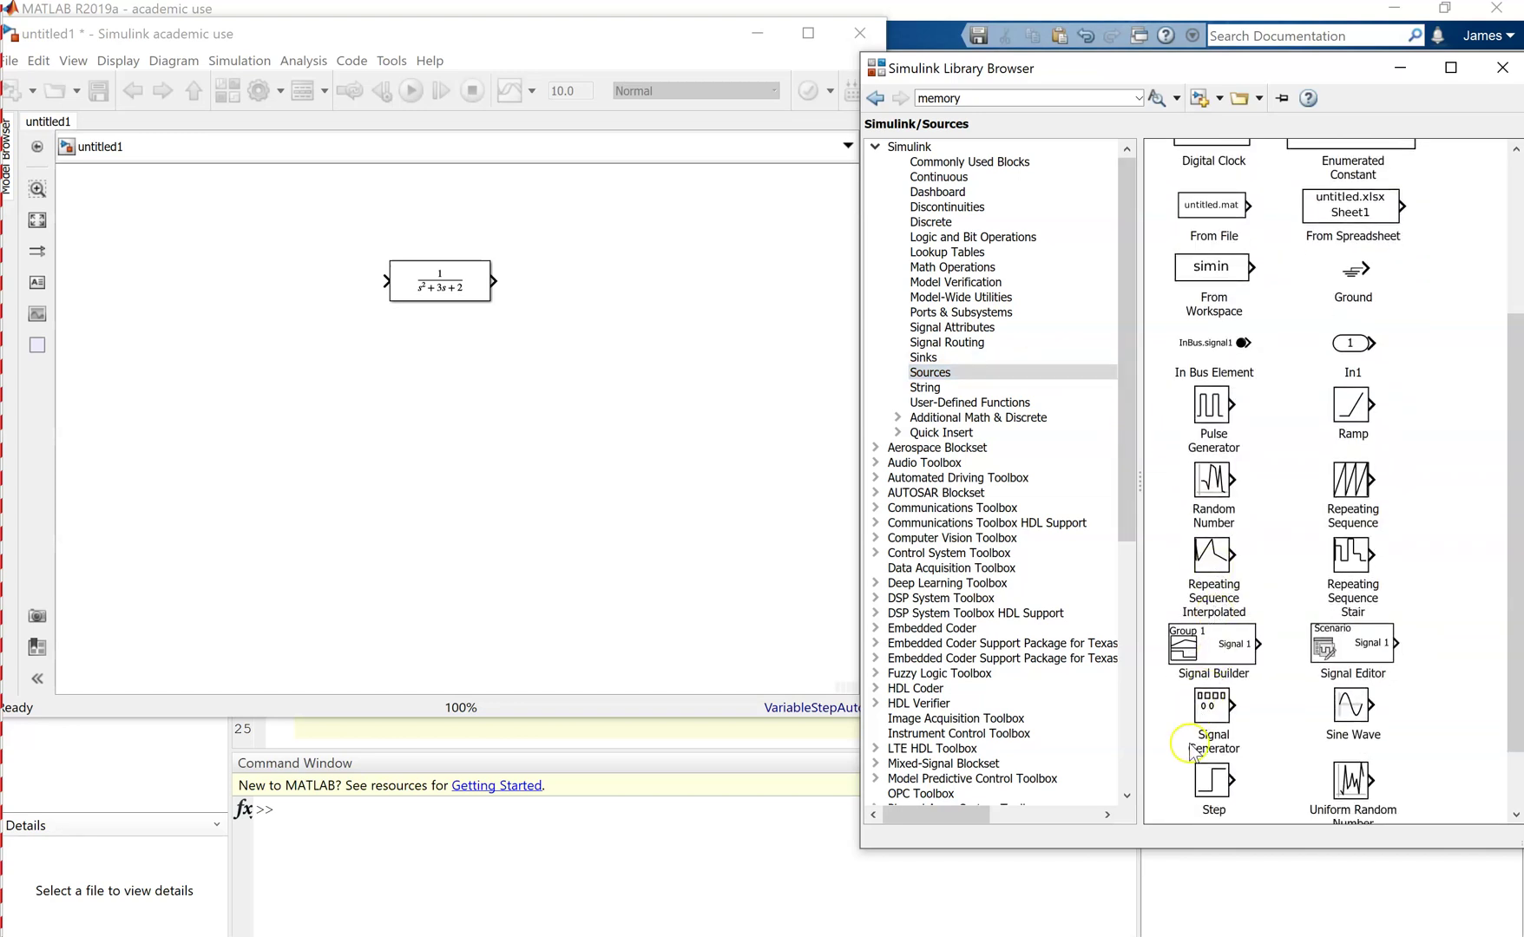
click(1220, 790)
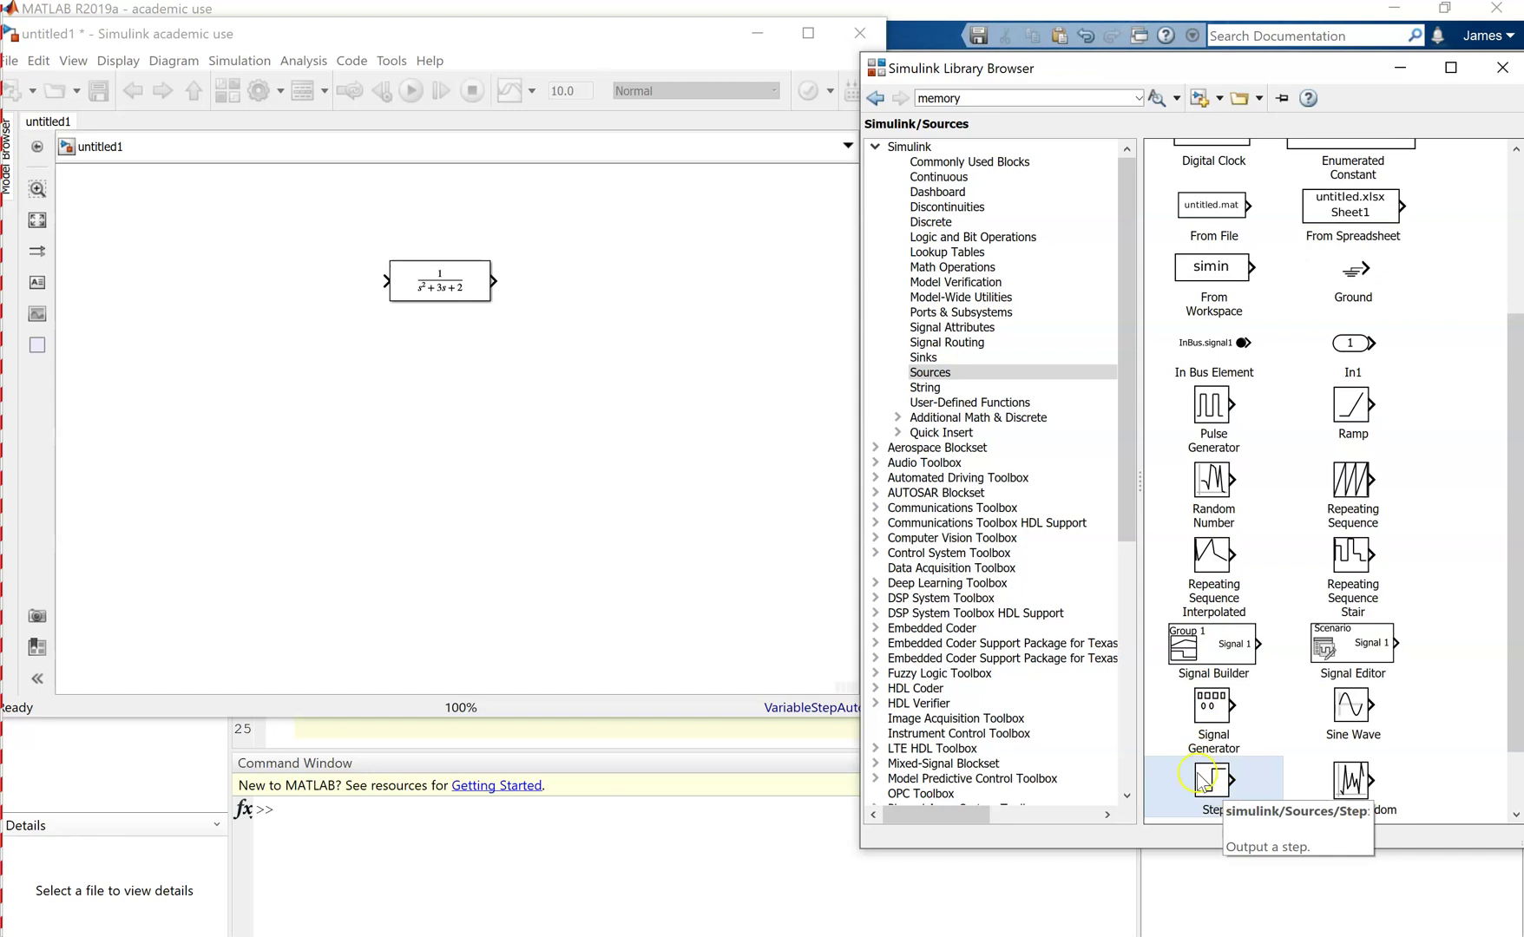
mouse_move(1219, 789)
mouse_down()
mouse_move(428, 468)
mouse_move(323, 327)
mouse_move(313, 283)
mouse_move(384, 282)
mouse_up()
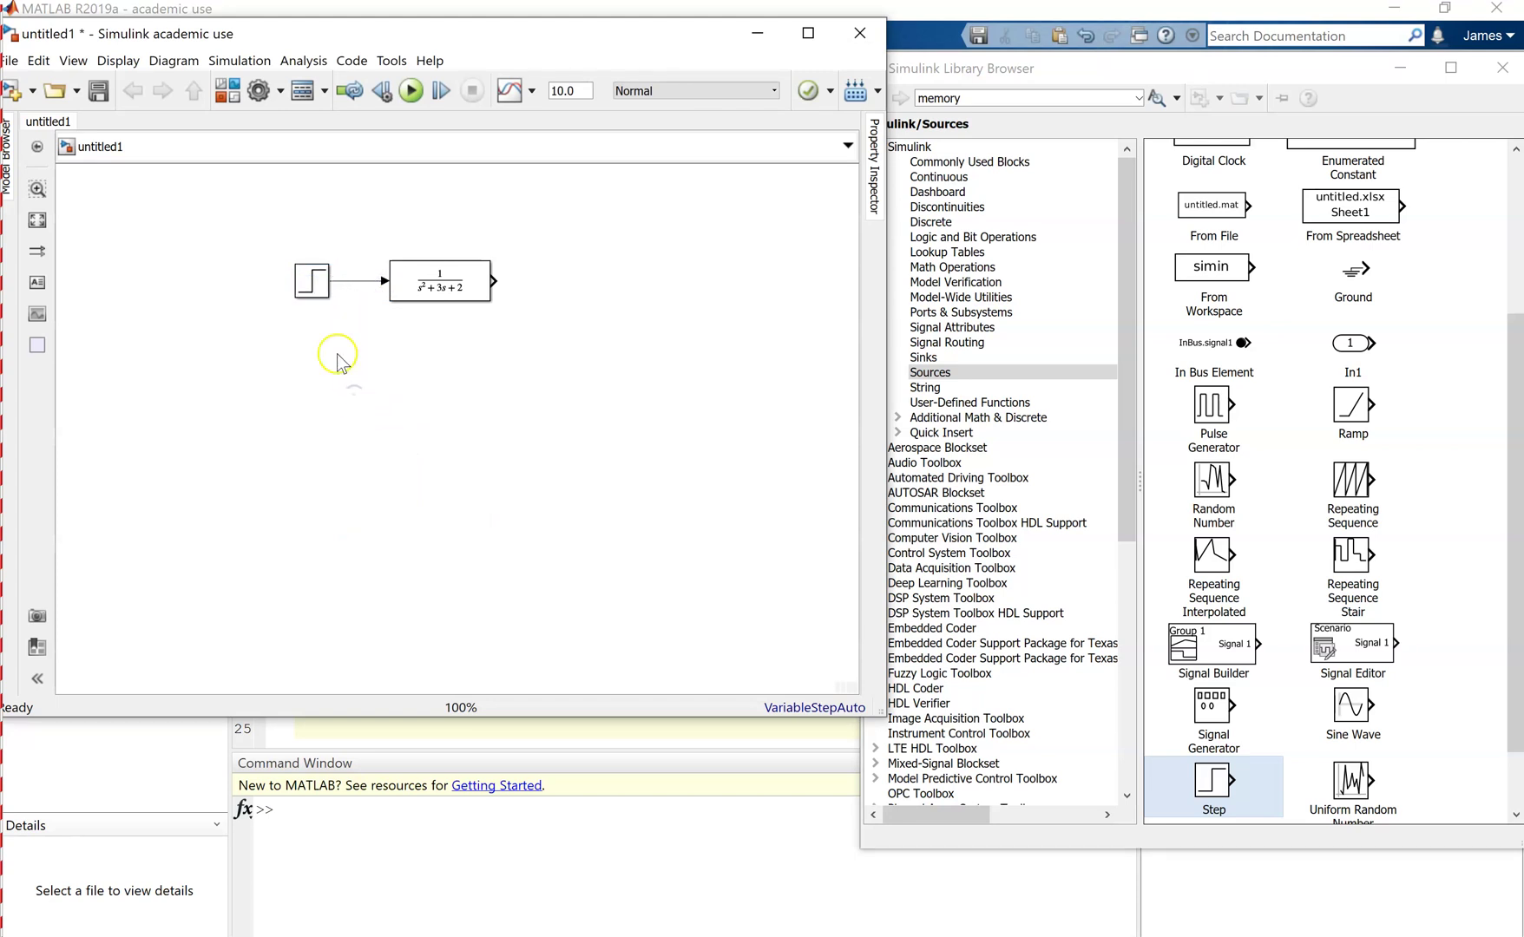
Step: Confirm the Step parameters: step time 1, initial value 0, final value 1
click(312, 280)
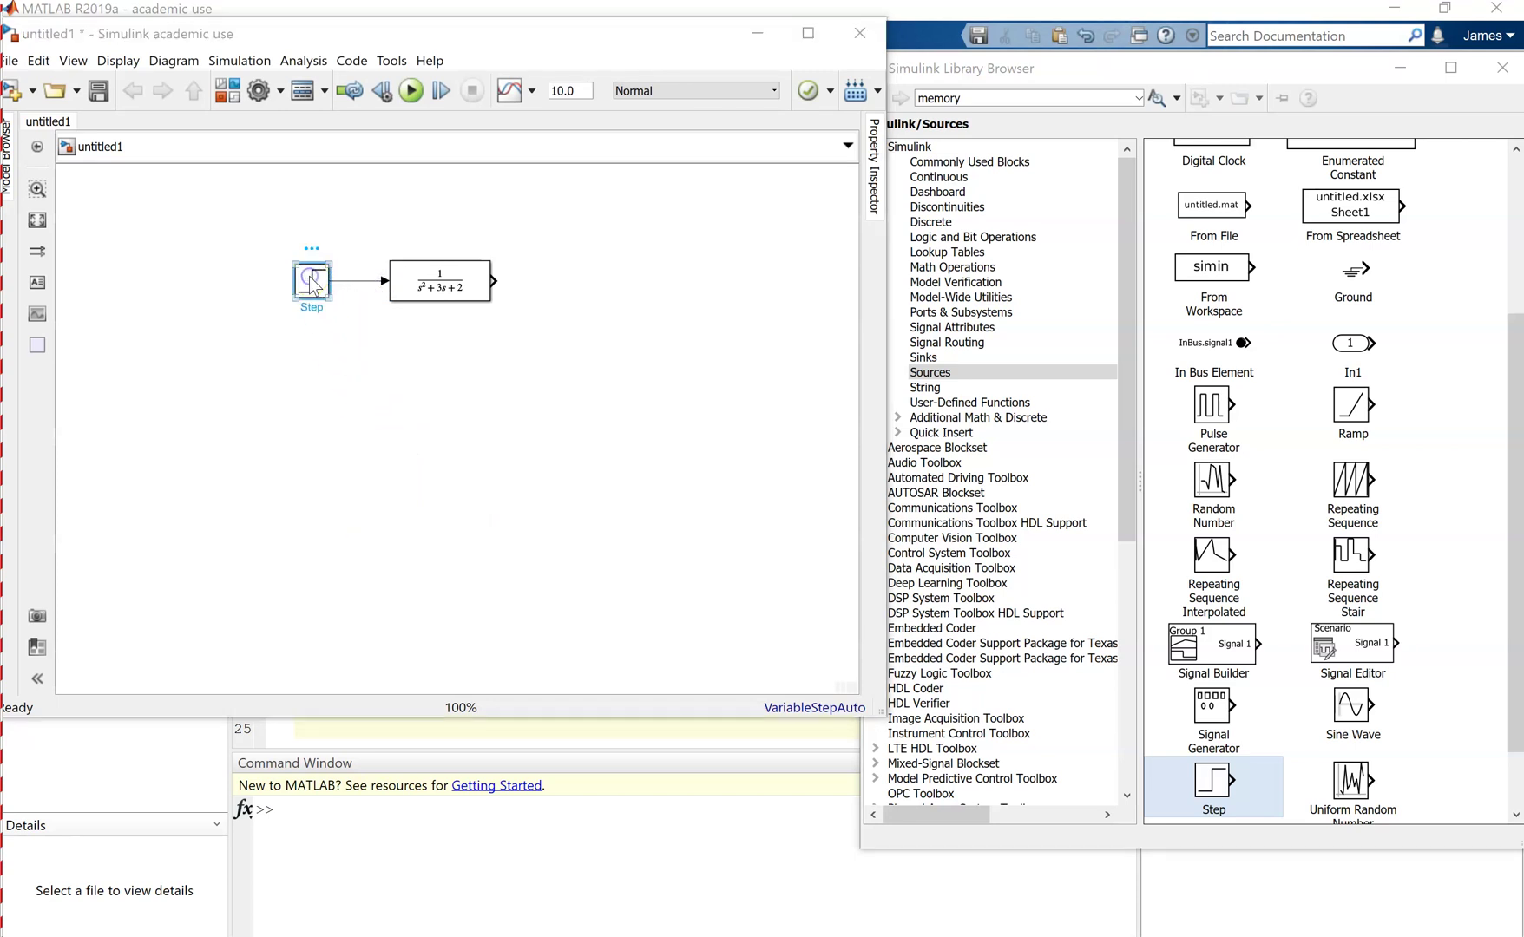
double_click(311, 282)
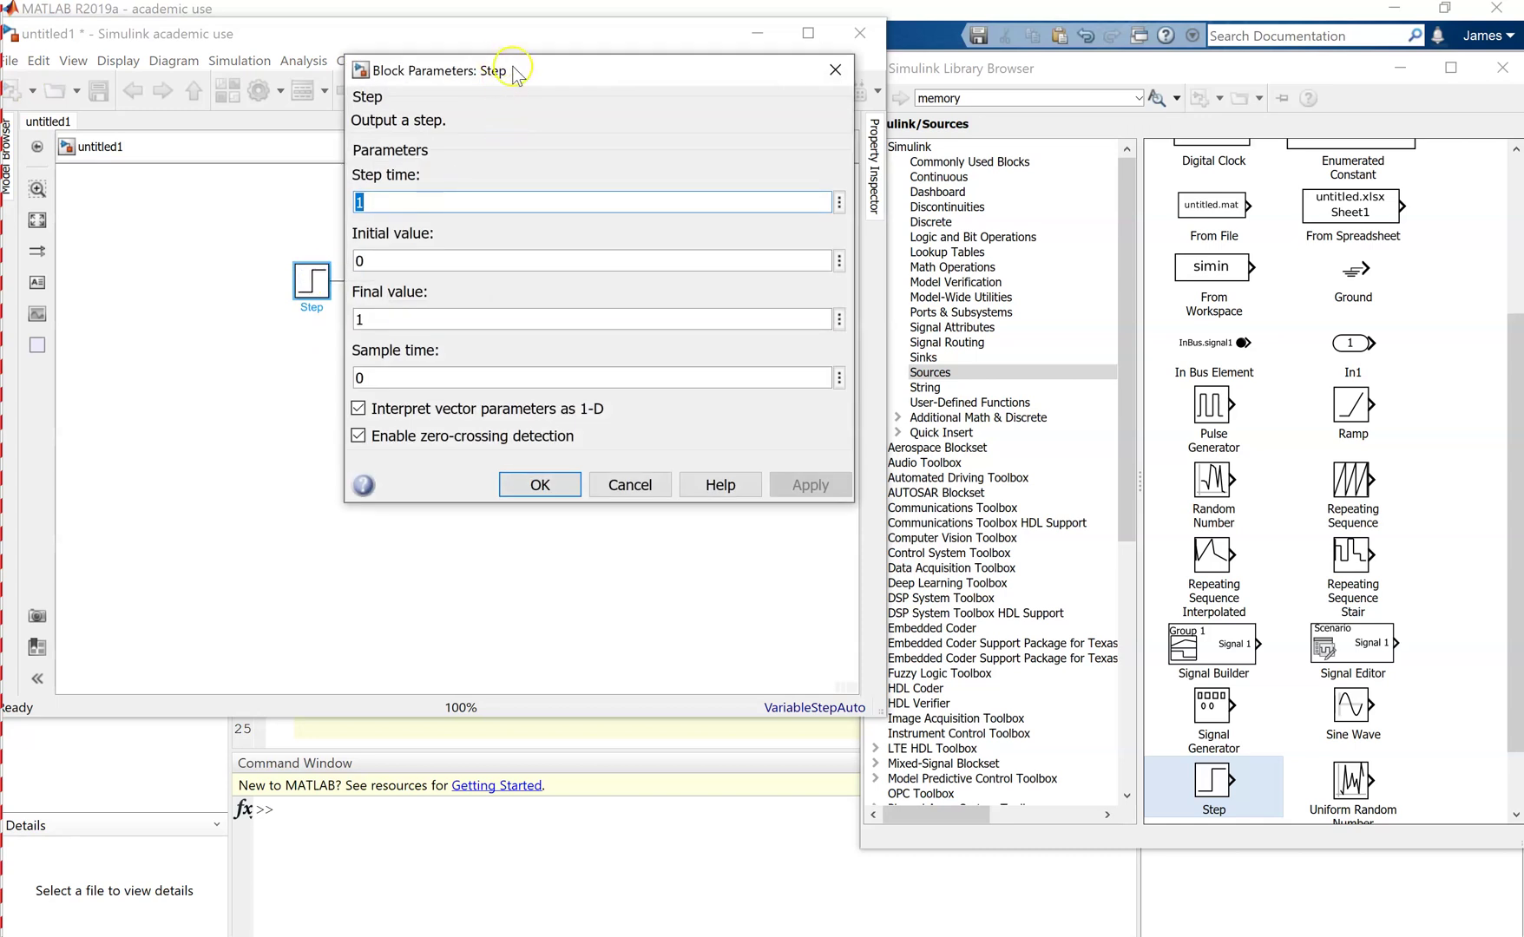
drag(510, 59, 554, 151)
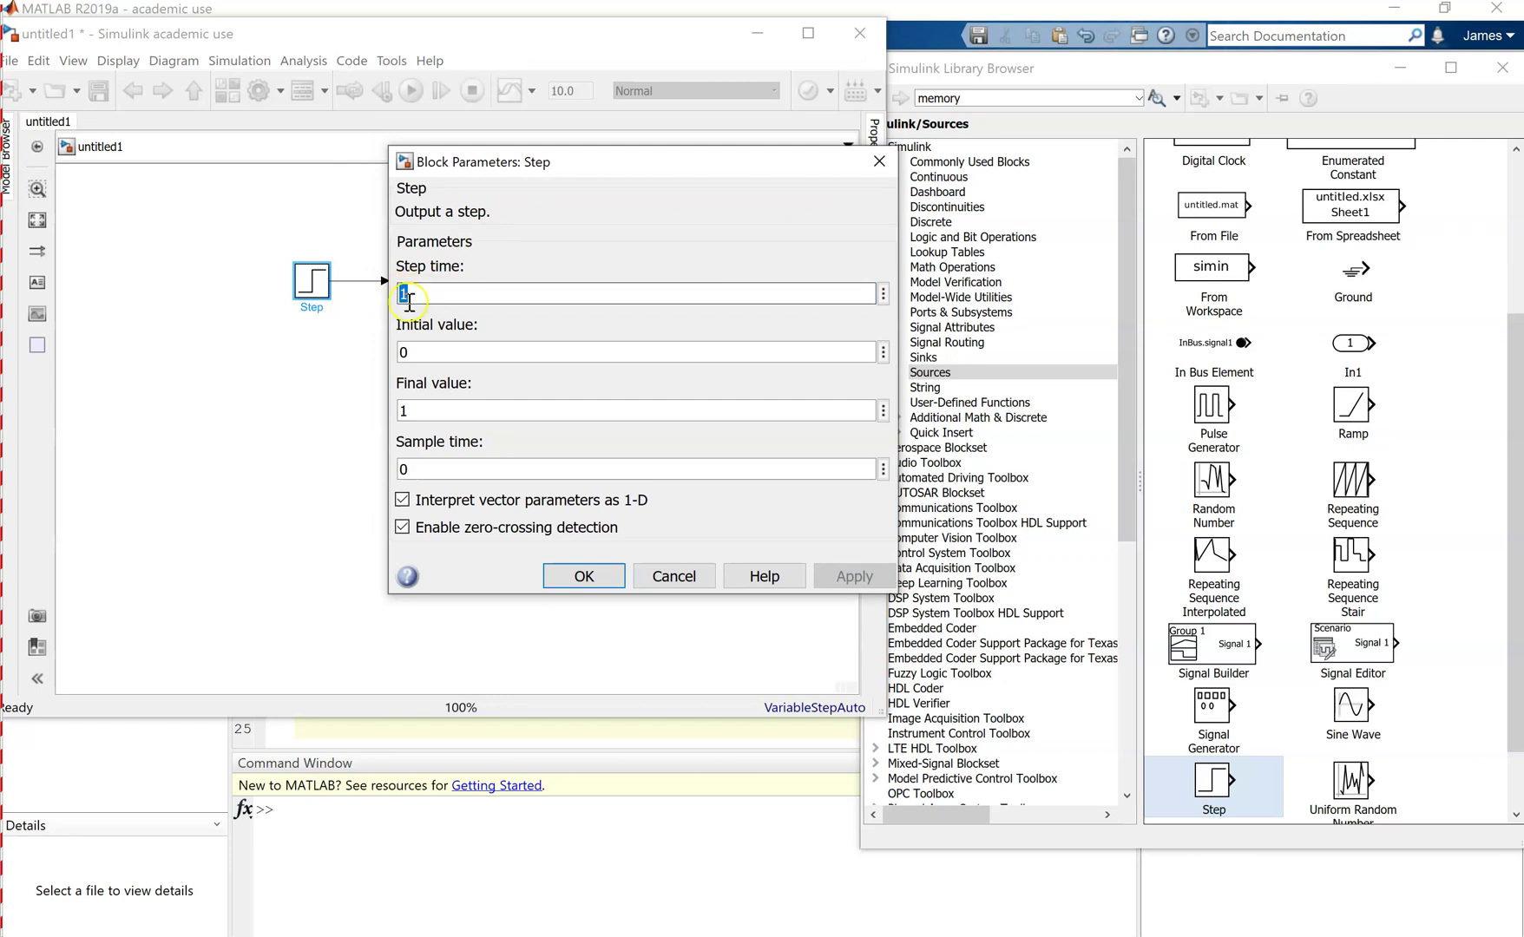
double_click(408, 299)
click(414, 353)
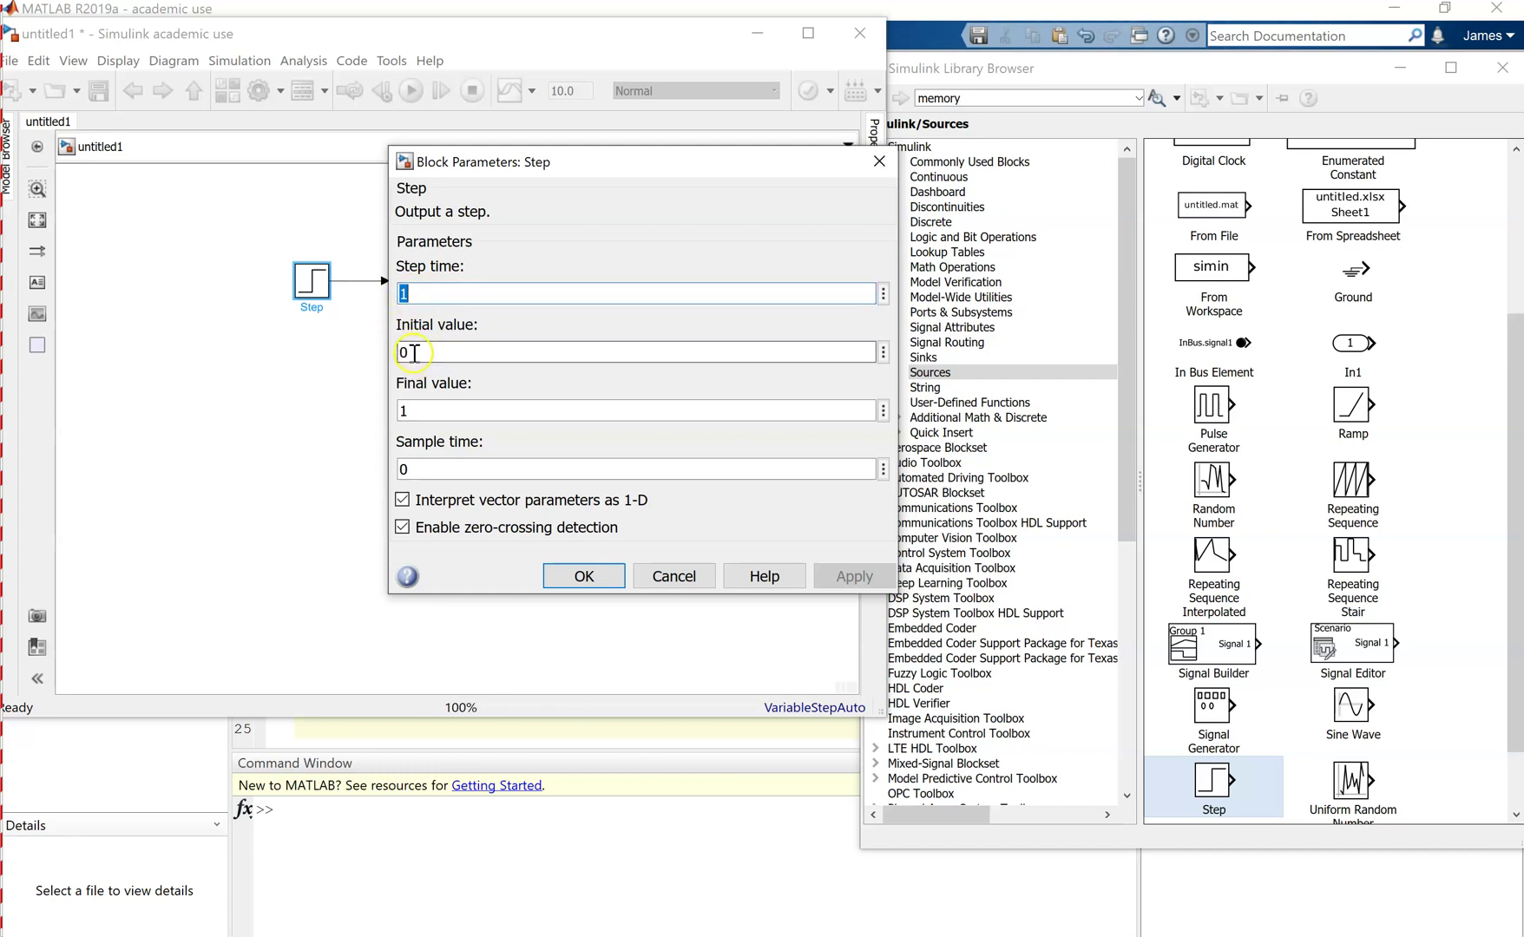
click(416, 418)
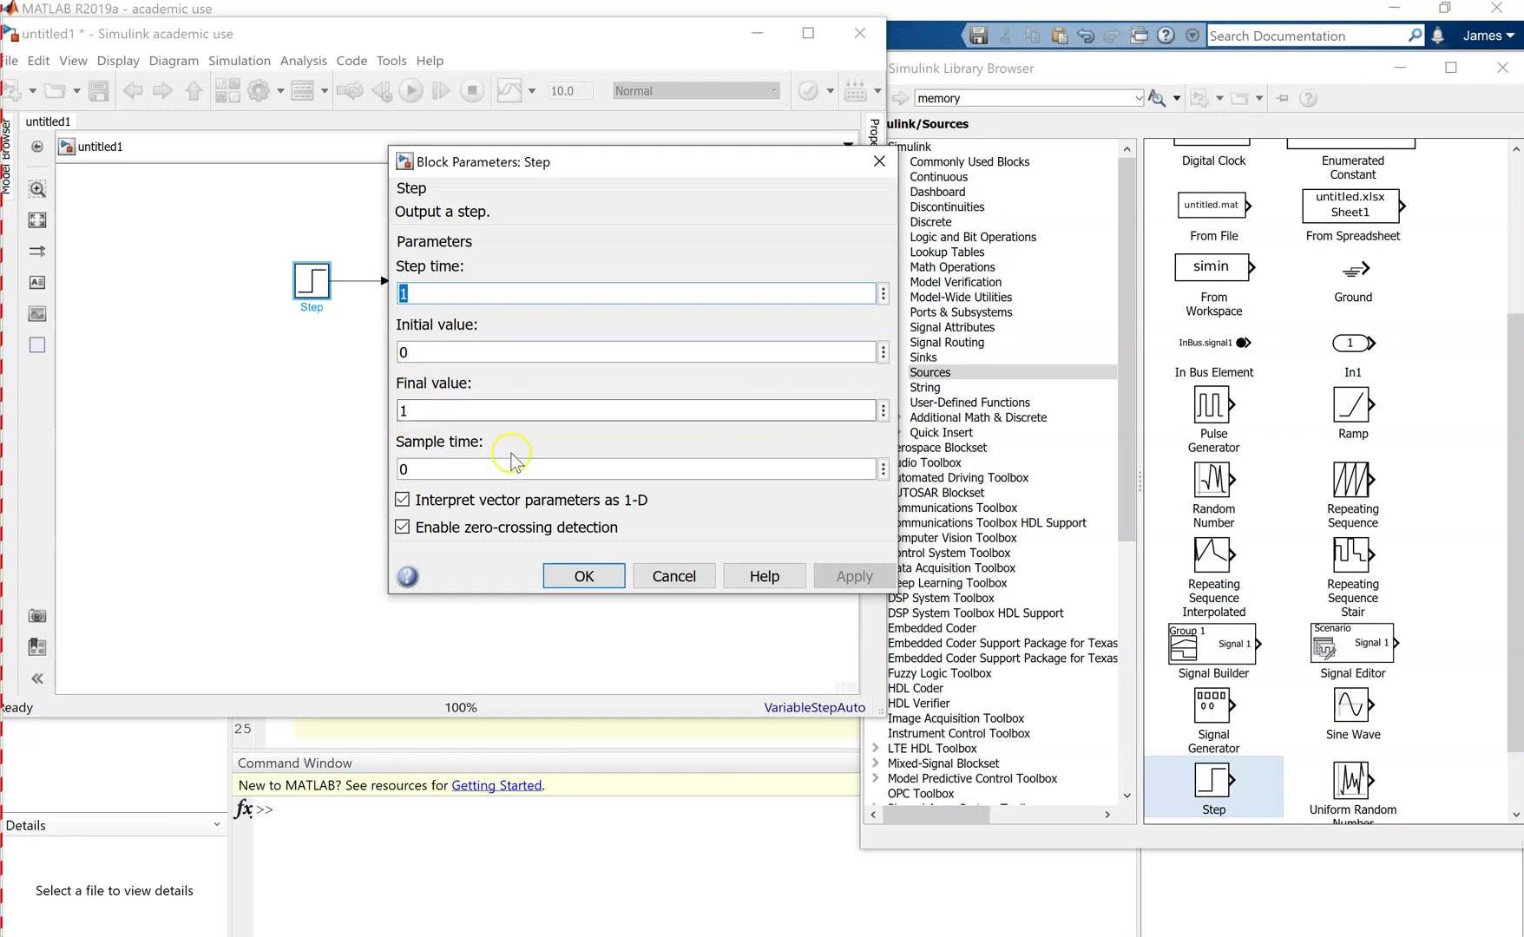
click(556, 521)
click(426, 295)
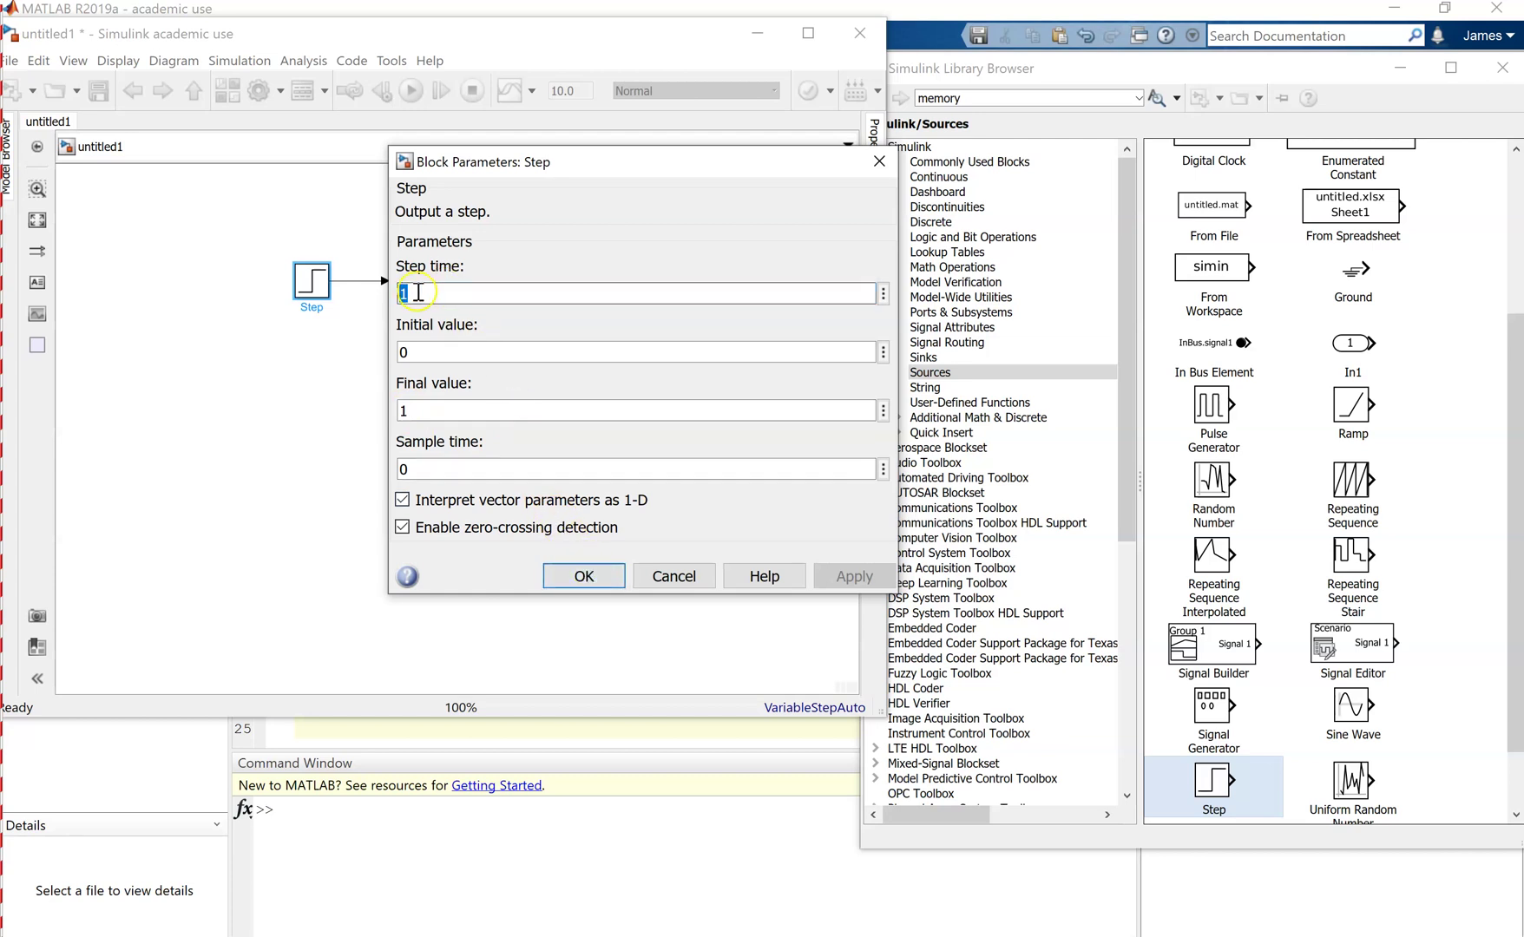
click(586, 576)
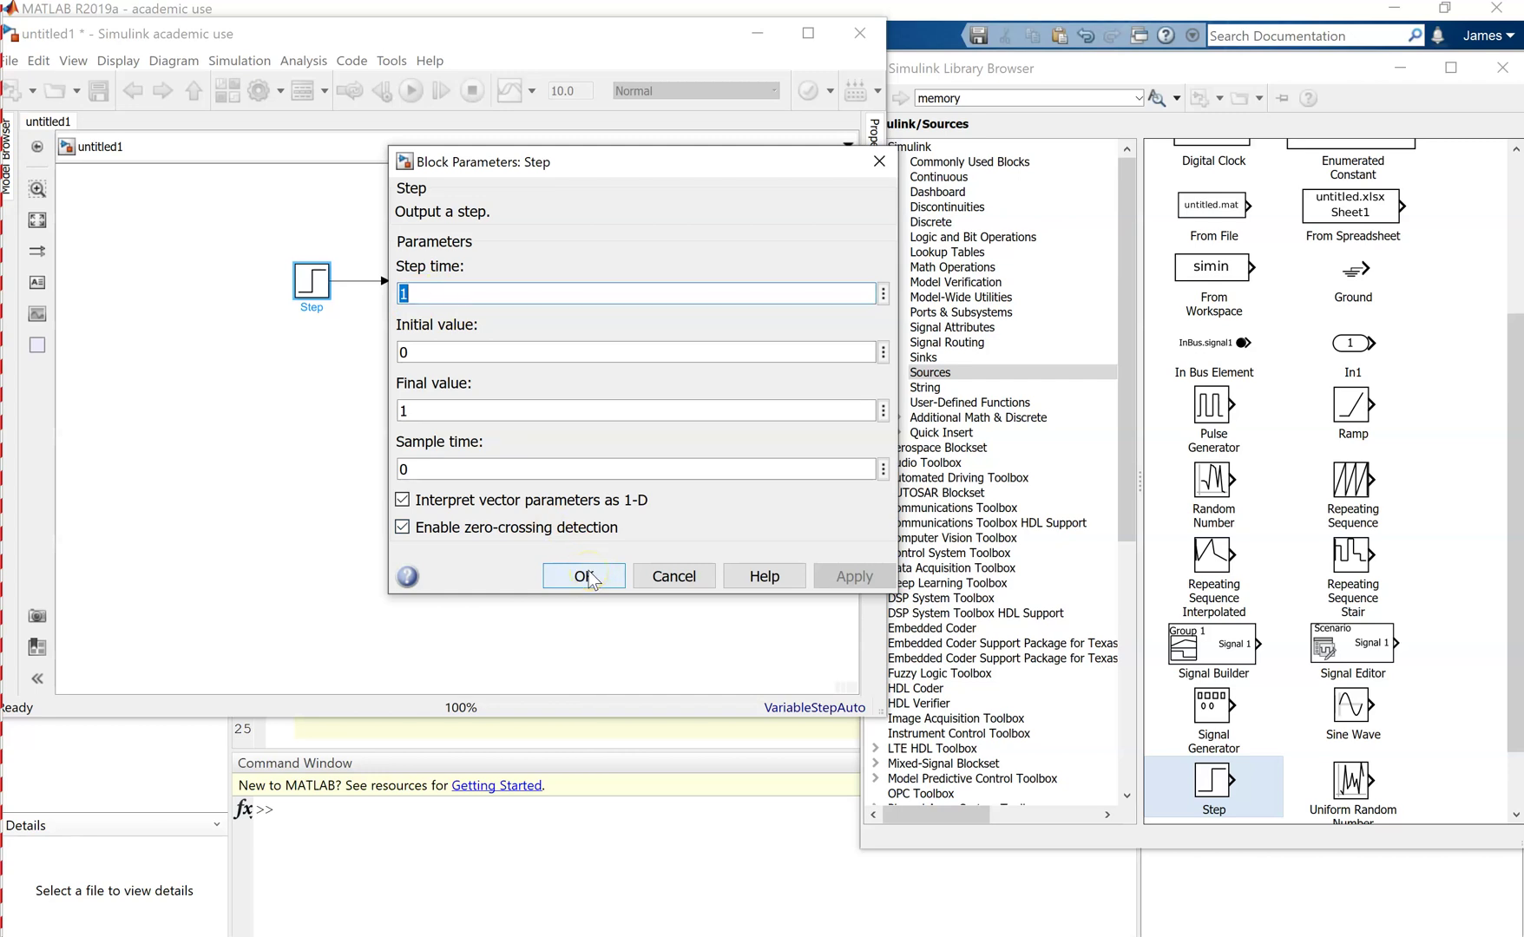
click(585, 576)
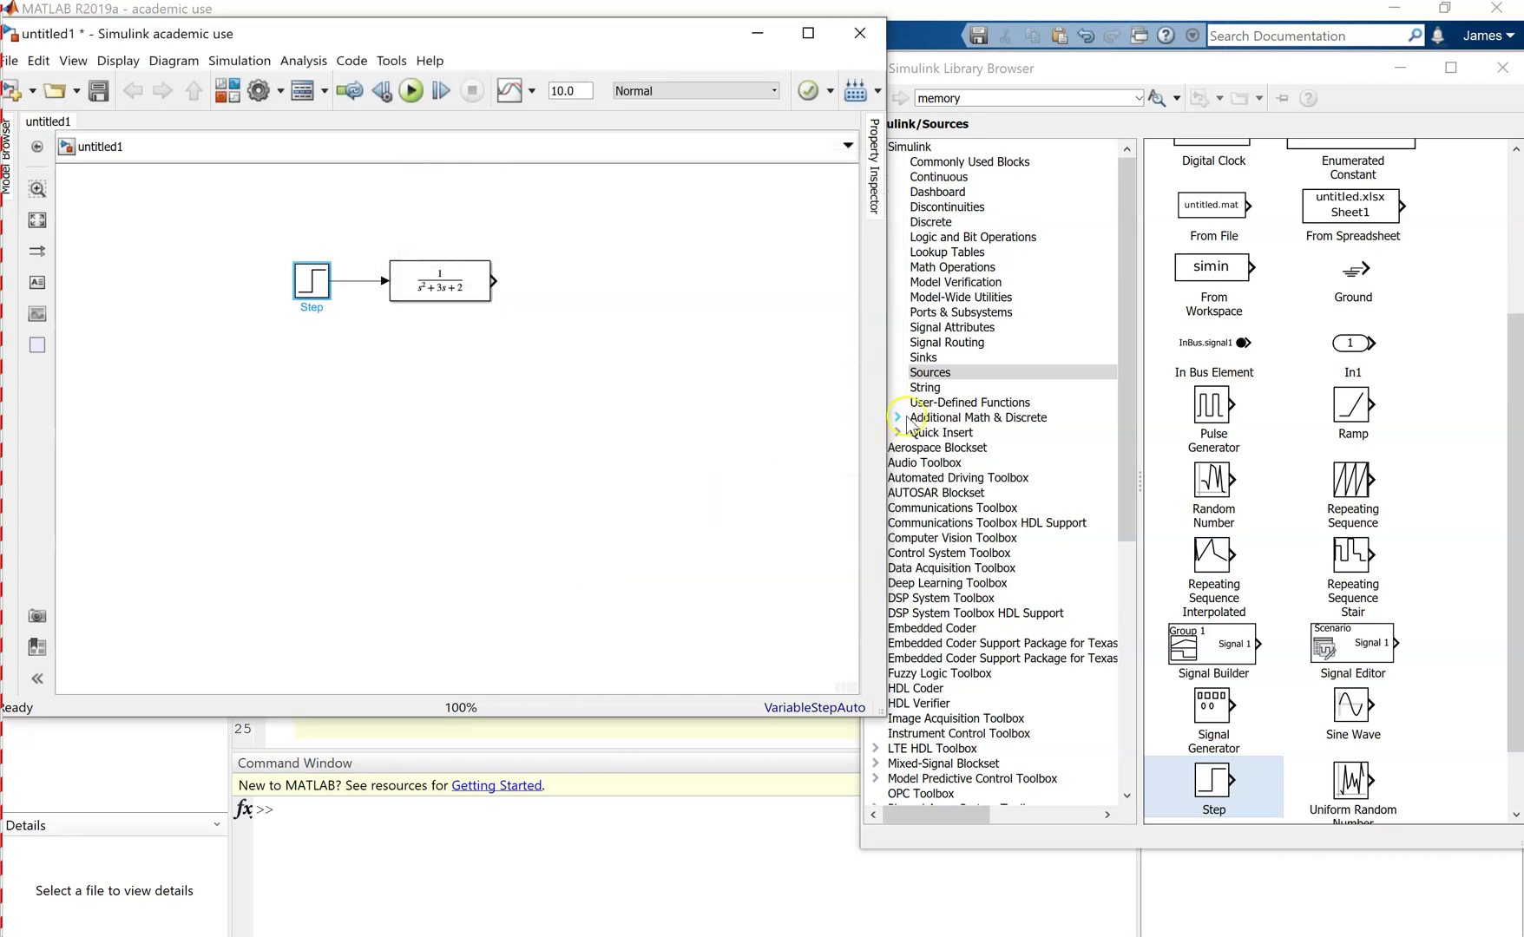
Step: Place a Scope from Sinks right of the transfer function and run the simulation
click(932, 381)
click(928, 357)
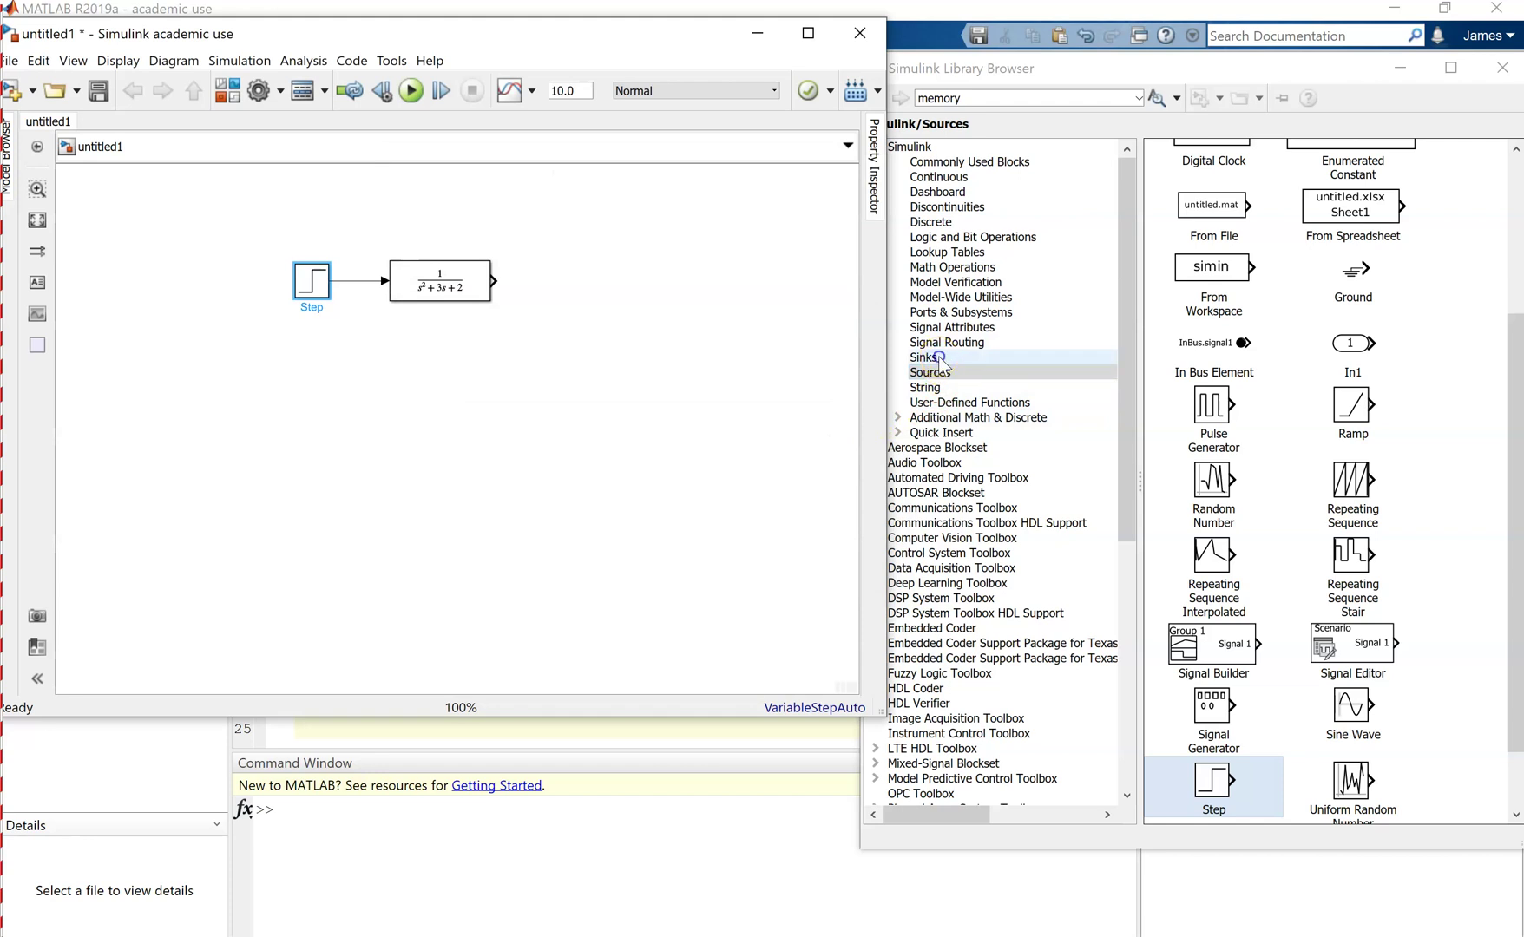
click(1325, 248)
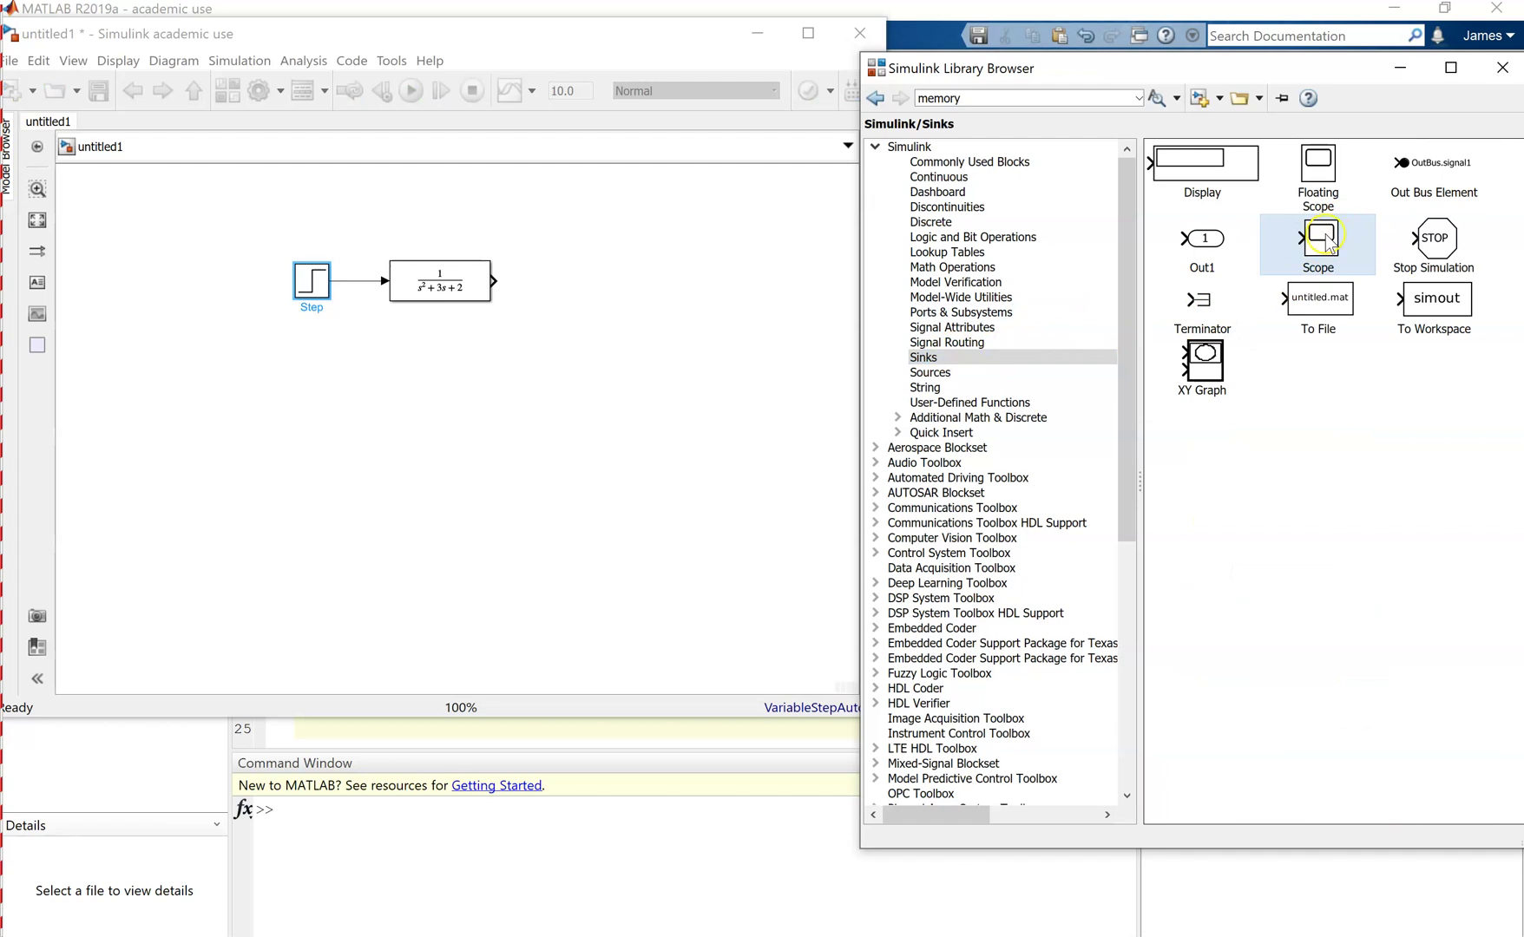
drag(1324, 236, 549, 281)
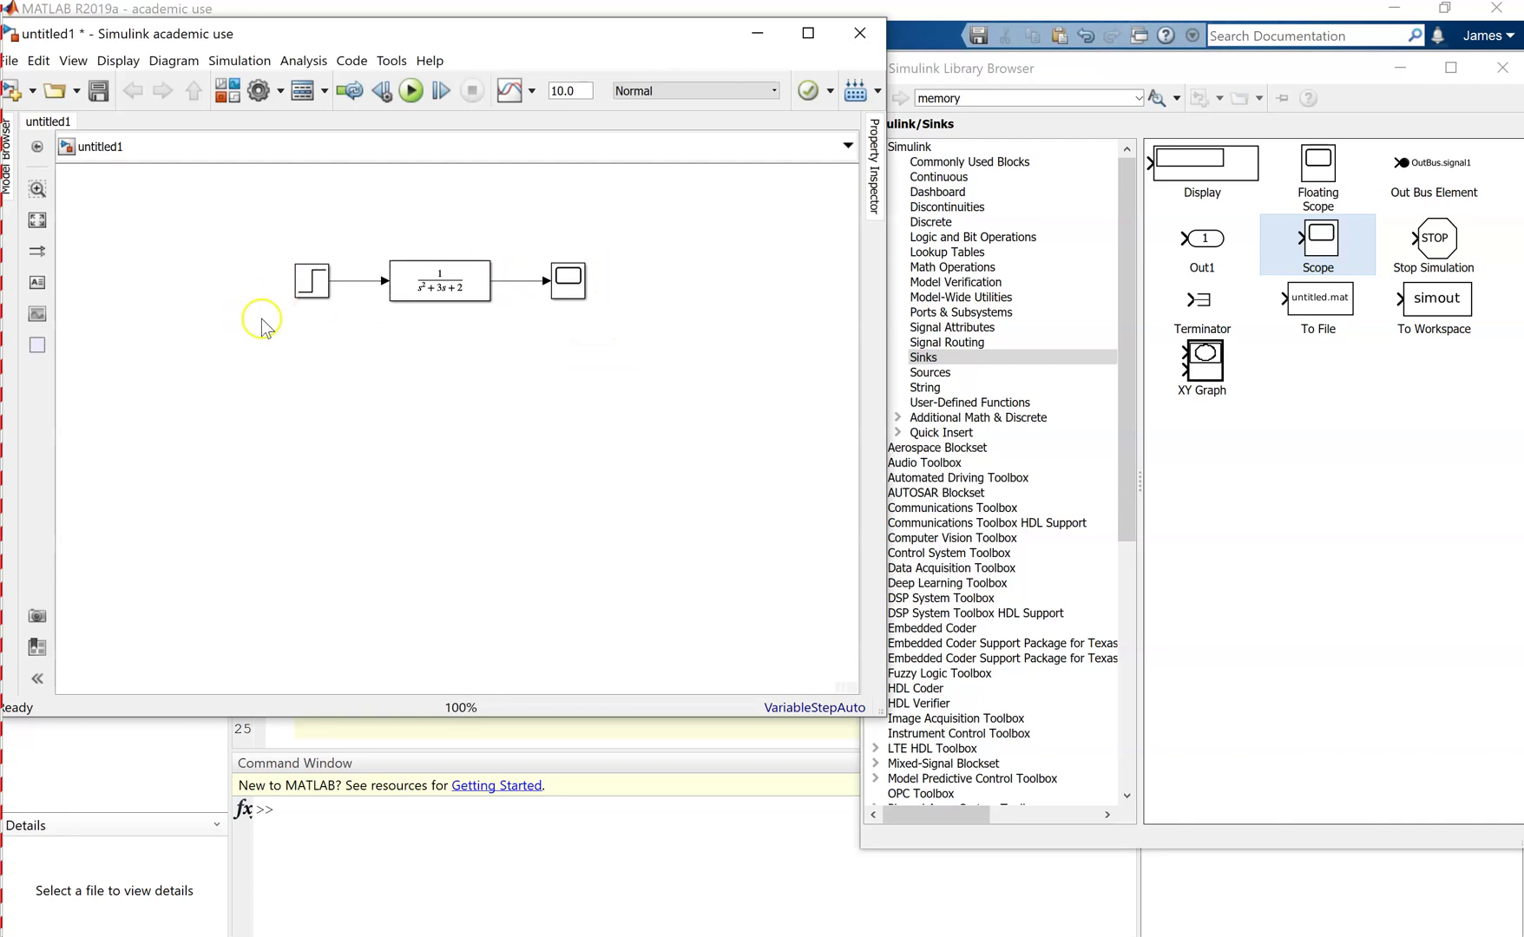
click(412, 92)
click(414, 94)
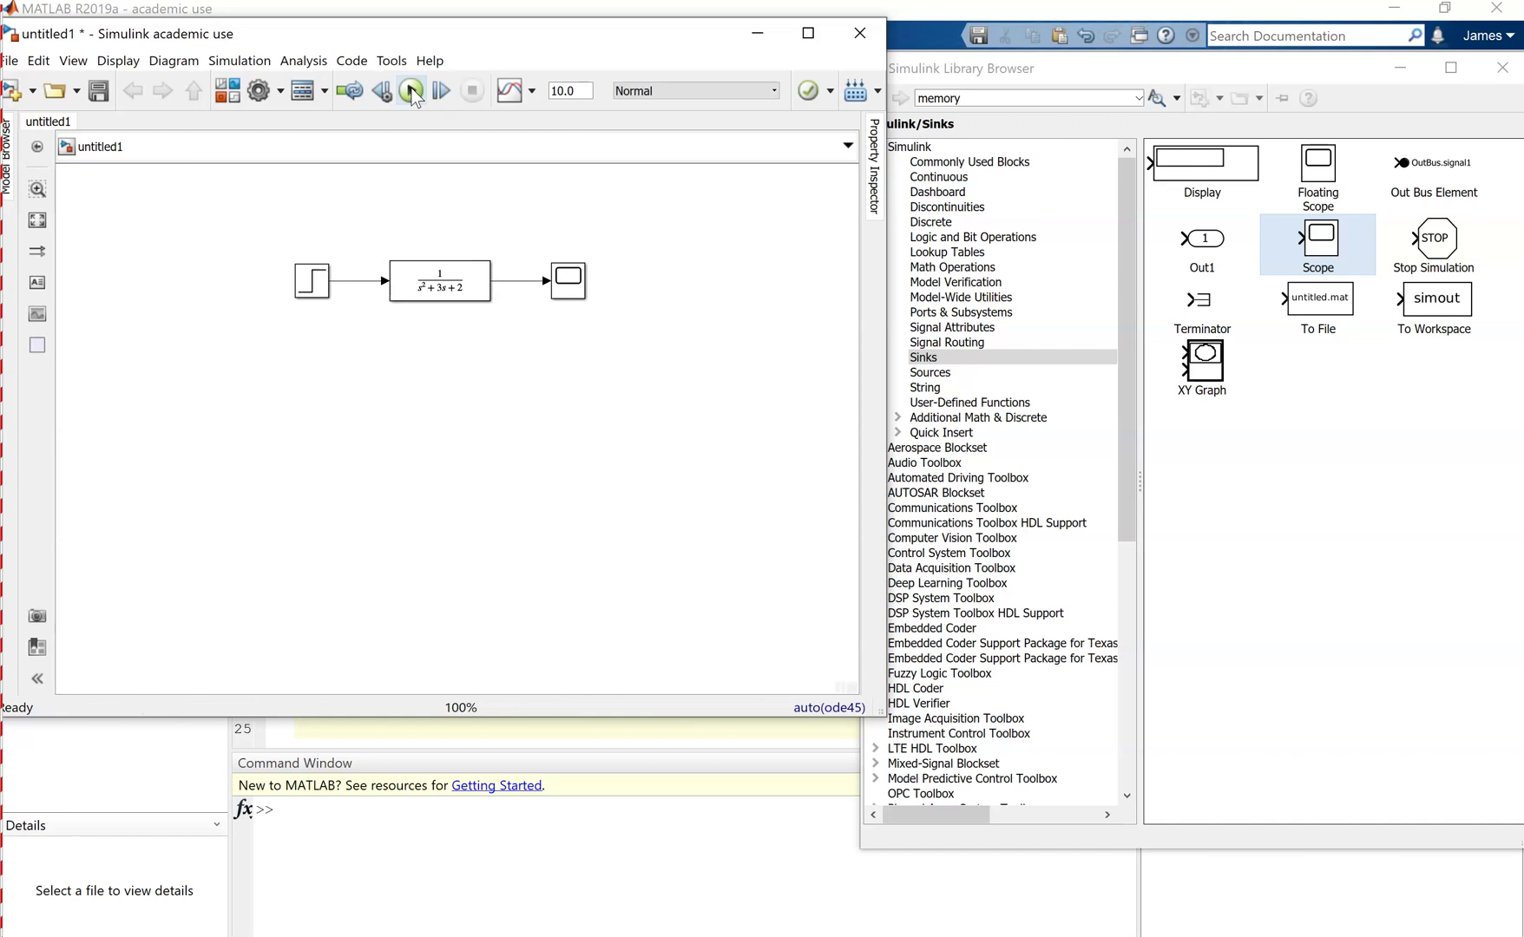
Step: View the Scope plot to confirm the output settles at 0.5, then close it
click(568, 279)
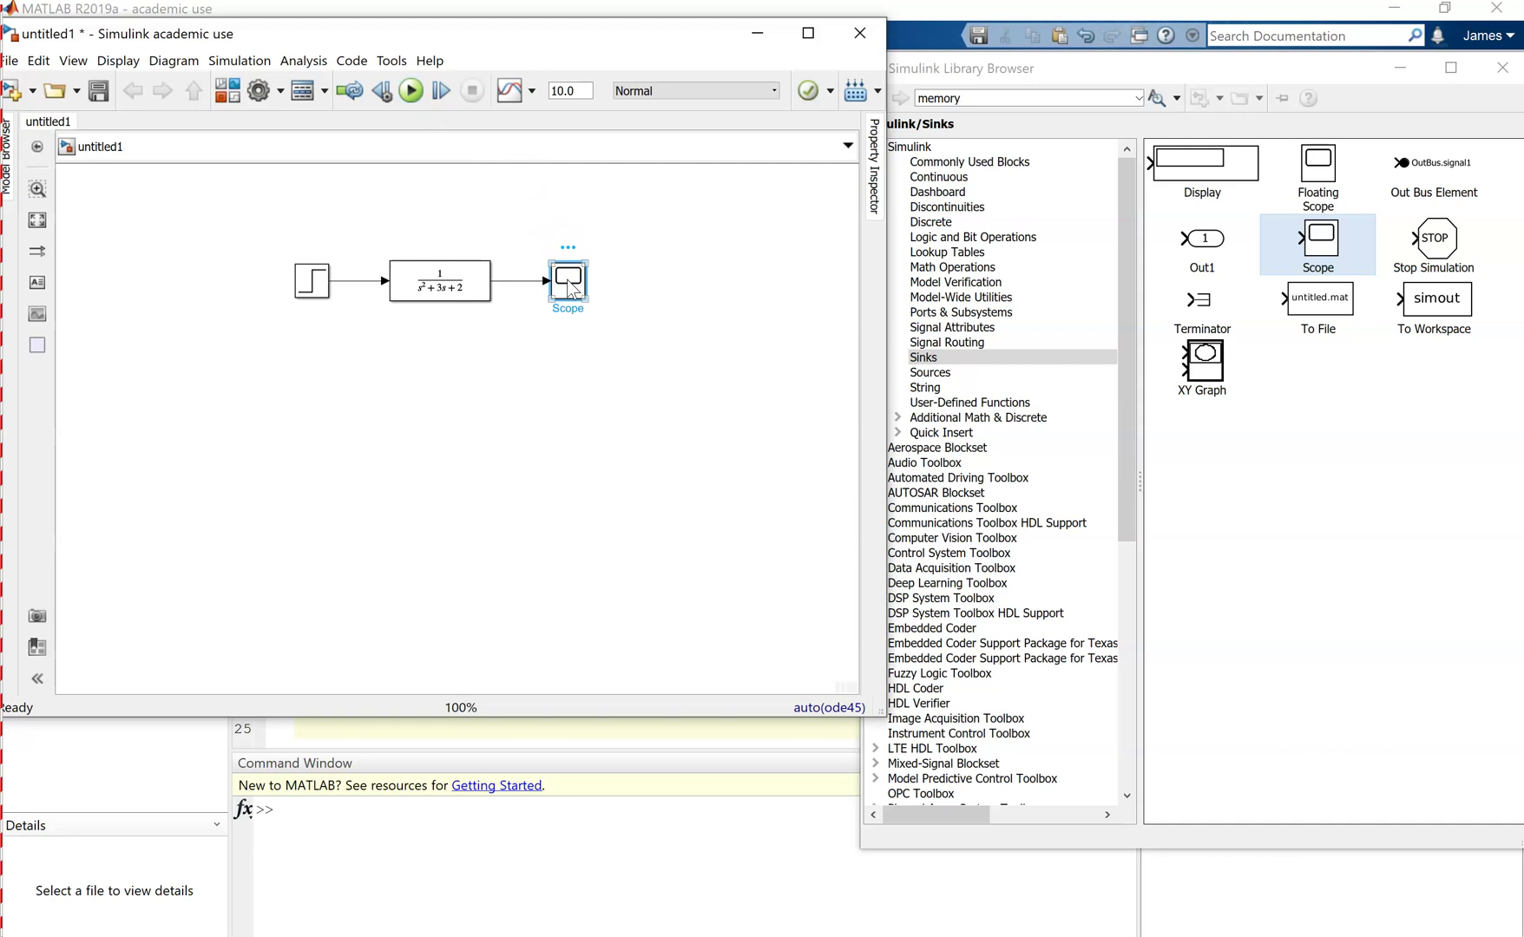
double_click(568, 282)
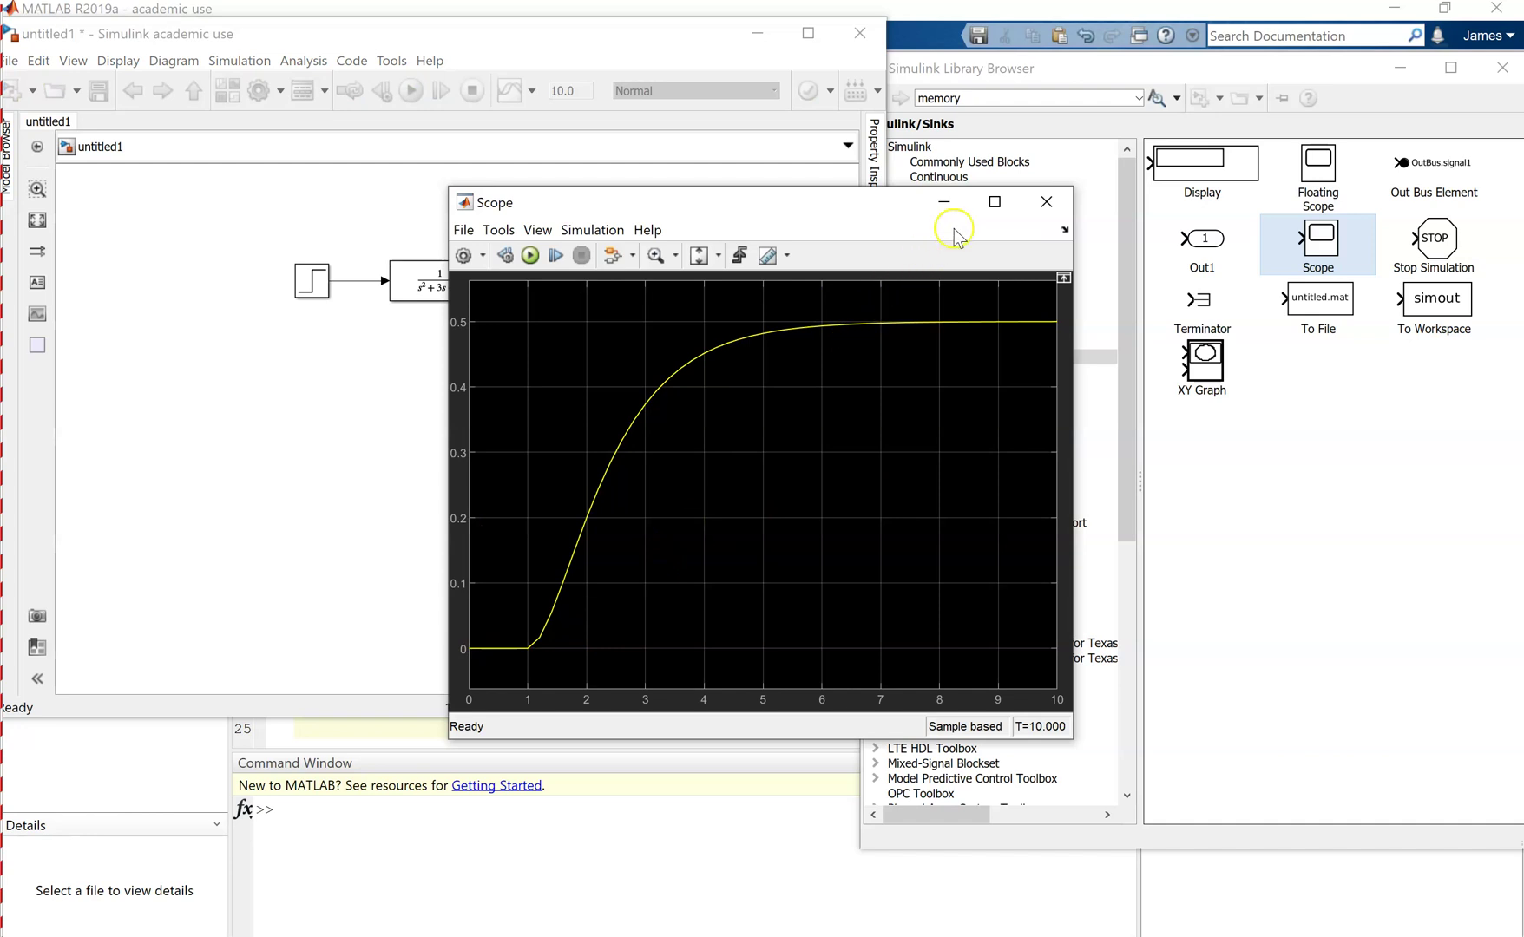
click(1042, 212)
Step: Select the Mux block in the Commonly Used Blocks library
click(969, 161)
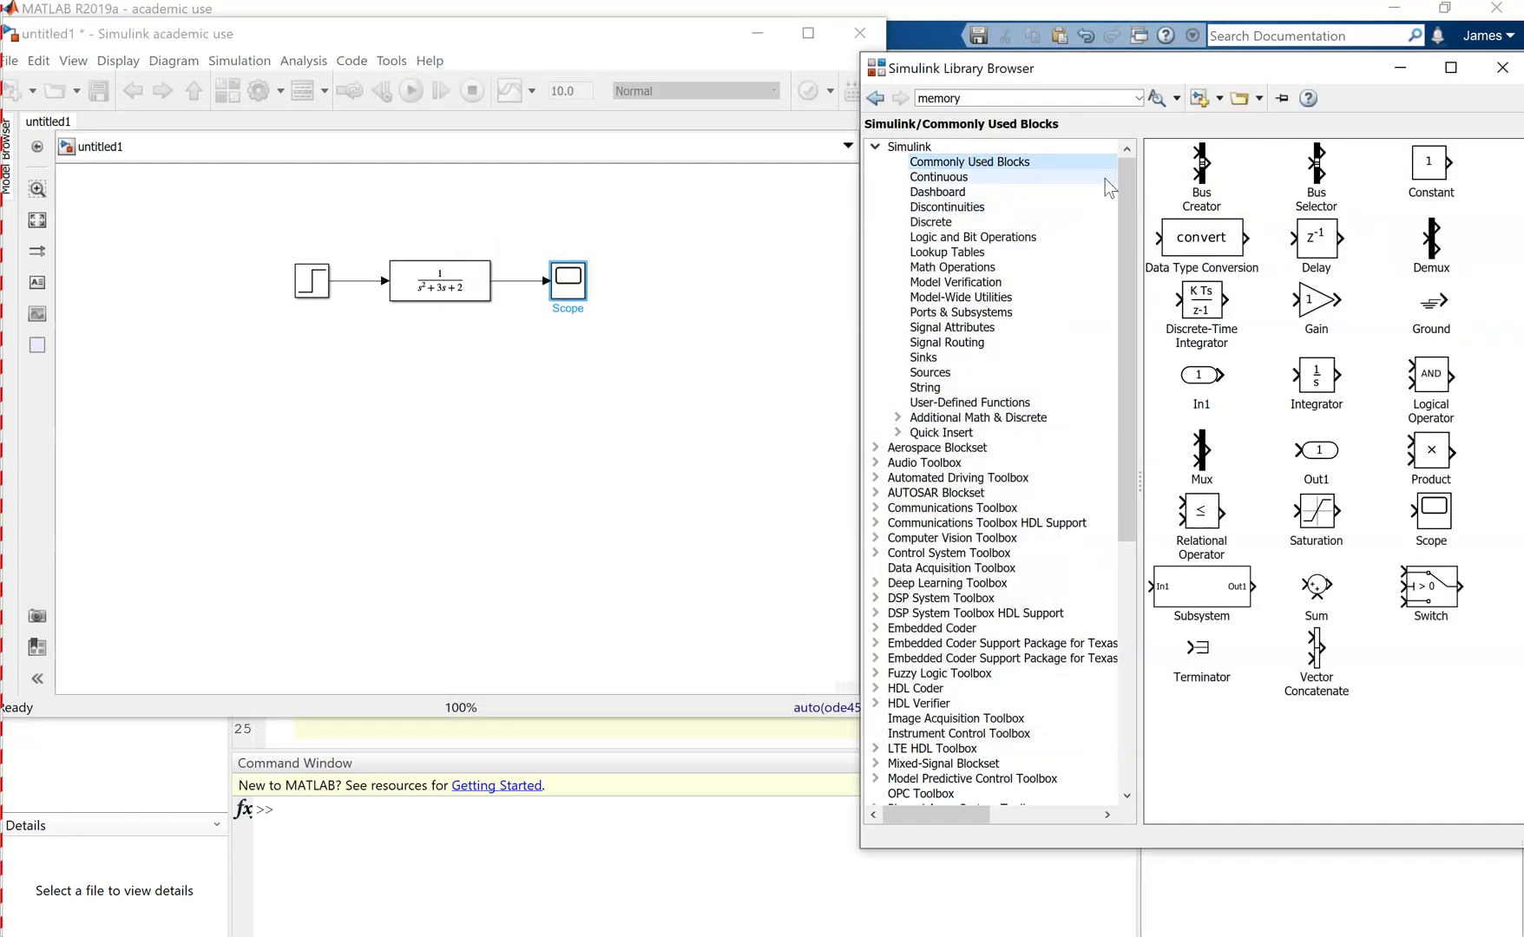
click(1203, 469)
click(1204, 464)
Step: Place a Mux between the transfer function and Scope, aligning the Scope with its output
drag(1203, 460, 503, 353)
click(518, 297)
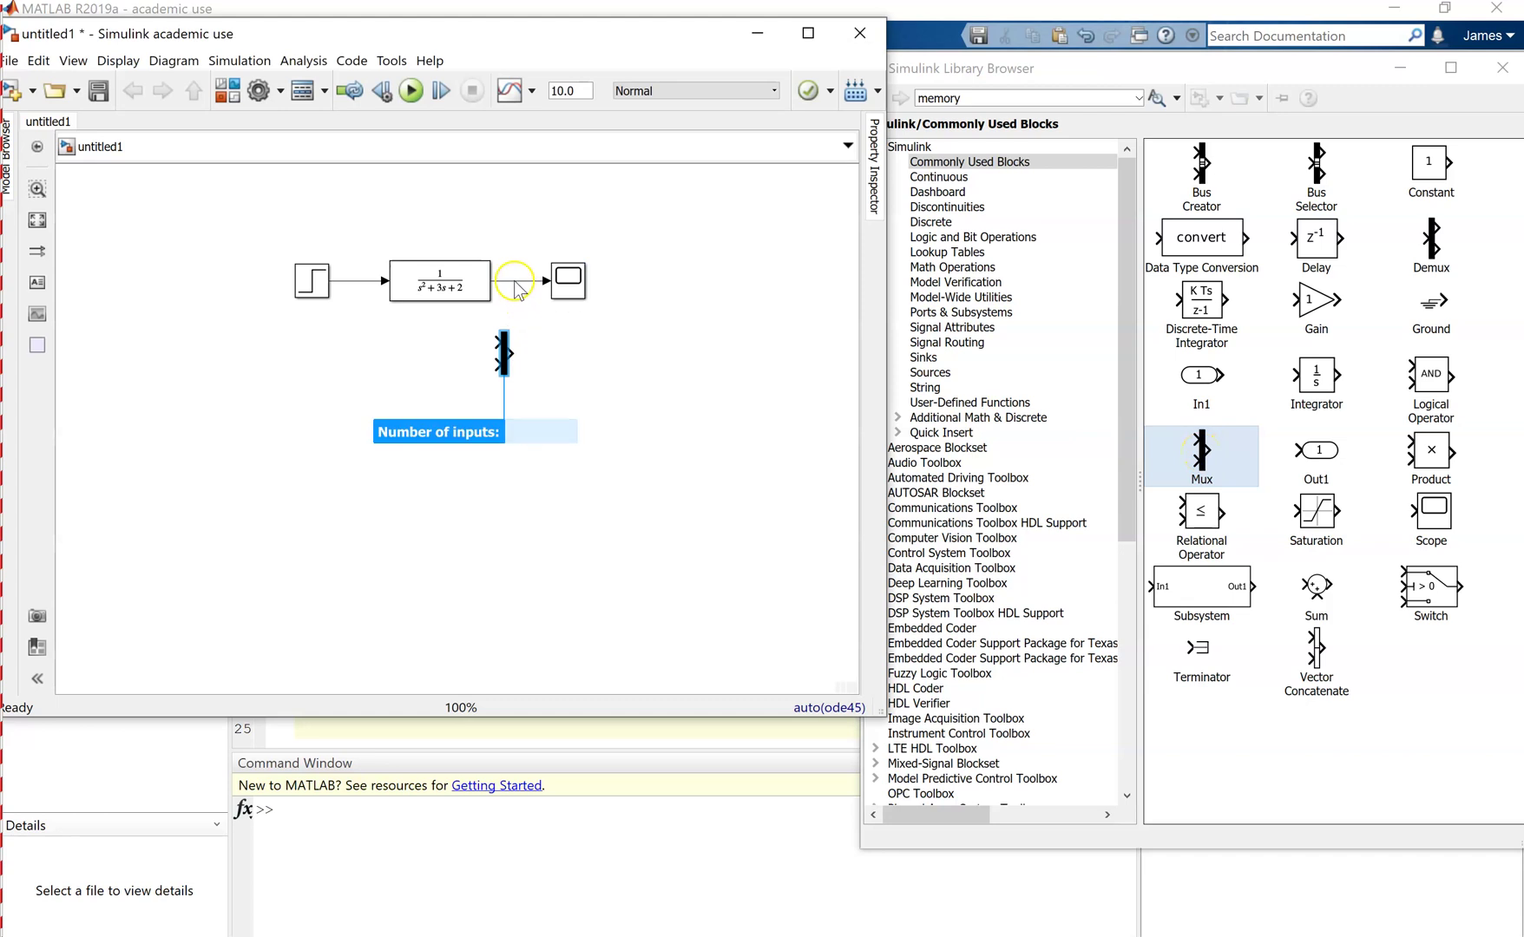
click(514, 281)
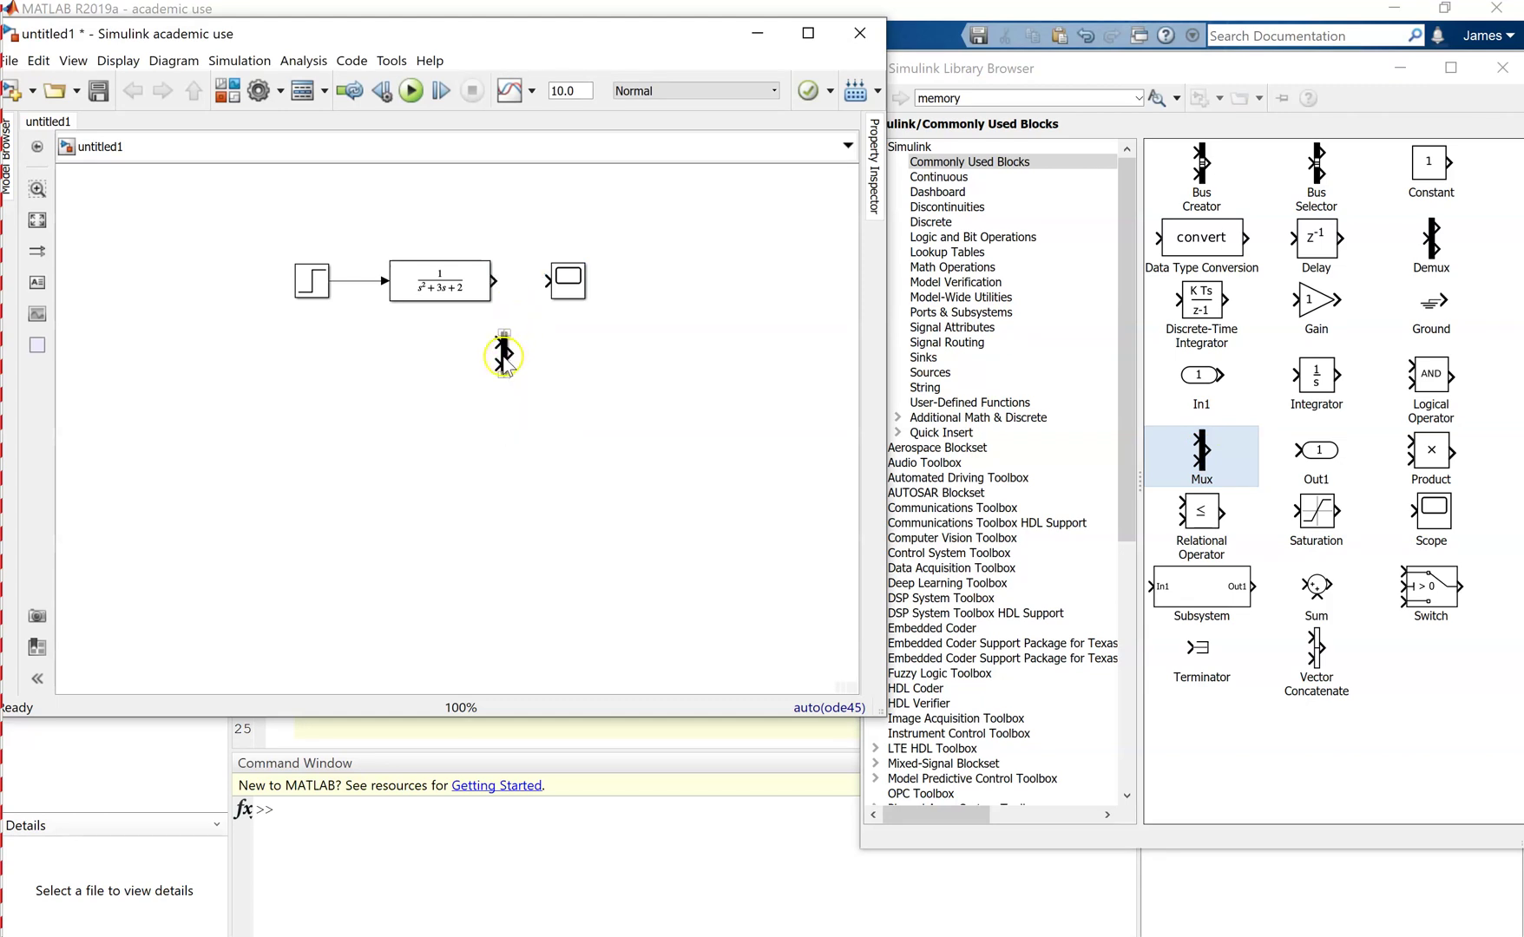
drag(504, 356, 527, 306)
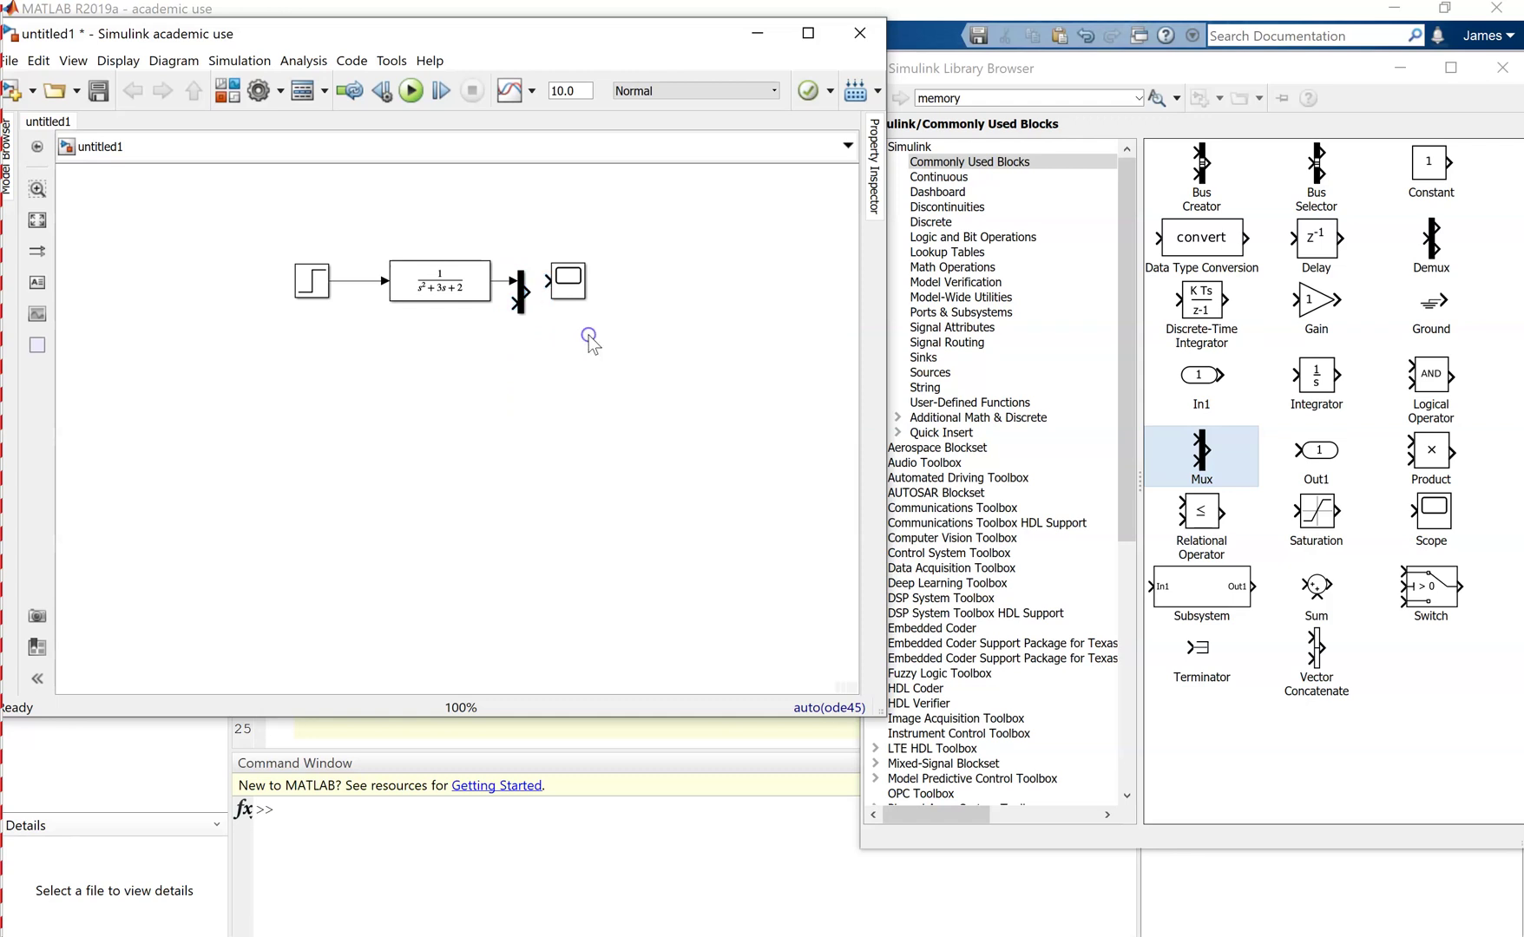
drag(550, 283, 551, 295)
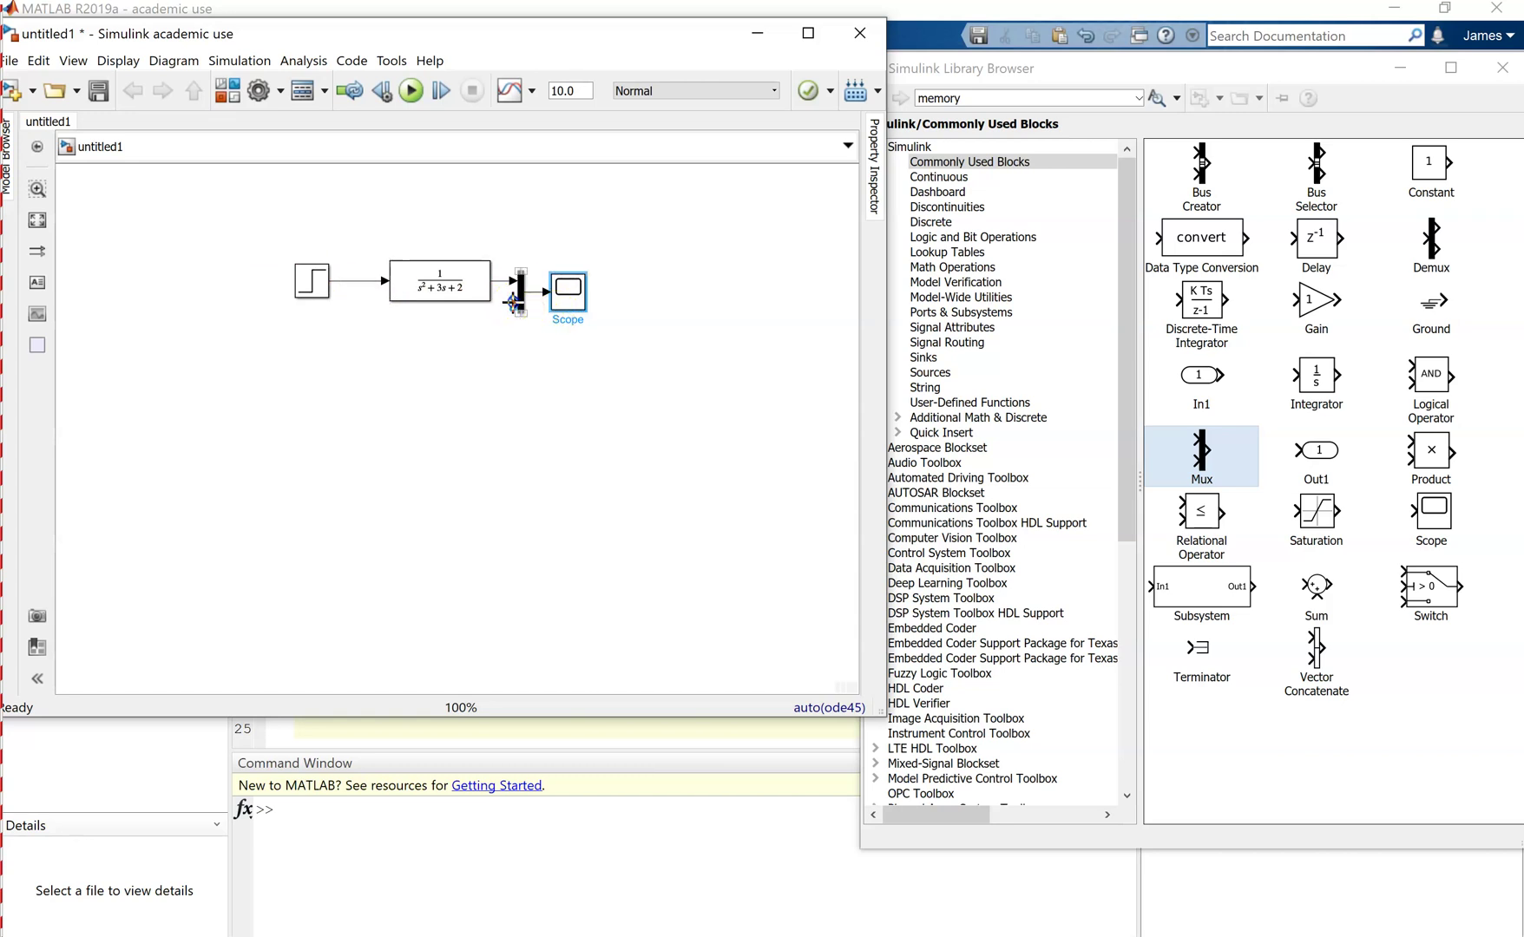
Step: Wire the Step output into the Mux's lower input and rerun the simulation
click(482, 300)
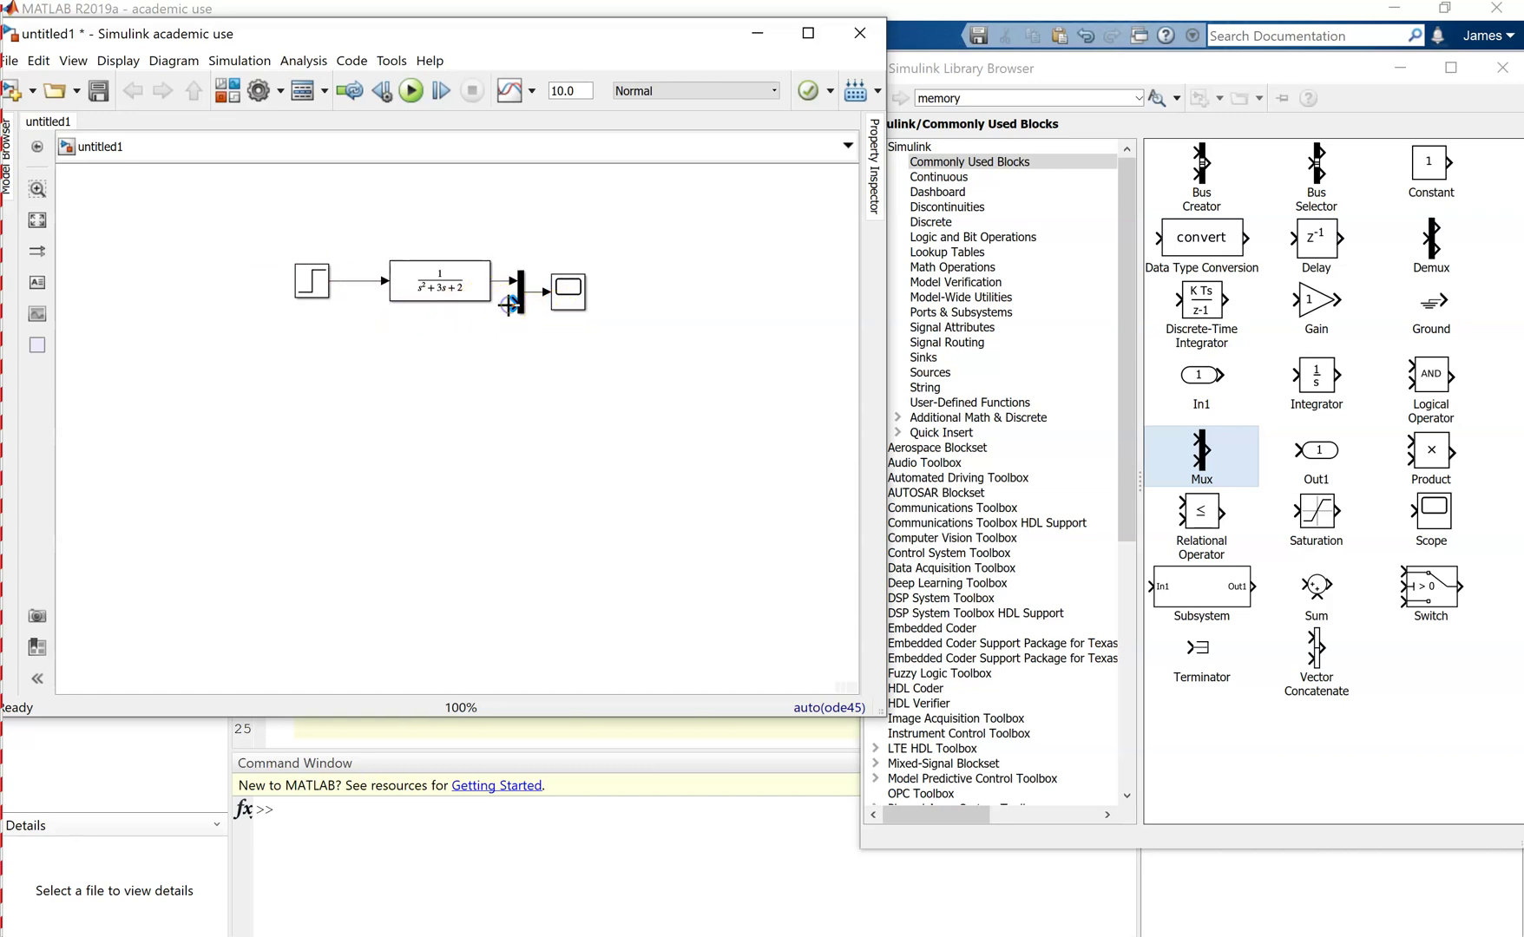
mouse_move(509, 304)
mouse_down()
mouse_move(432, 326)
mouse_move(346, 281)
mouse_up()
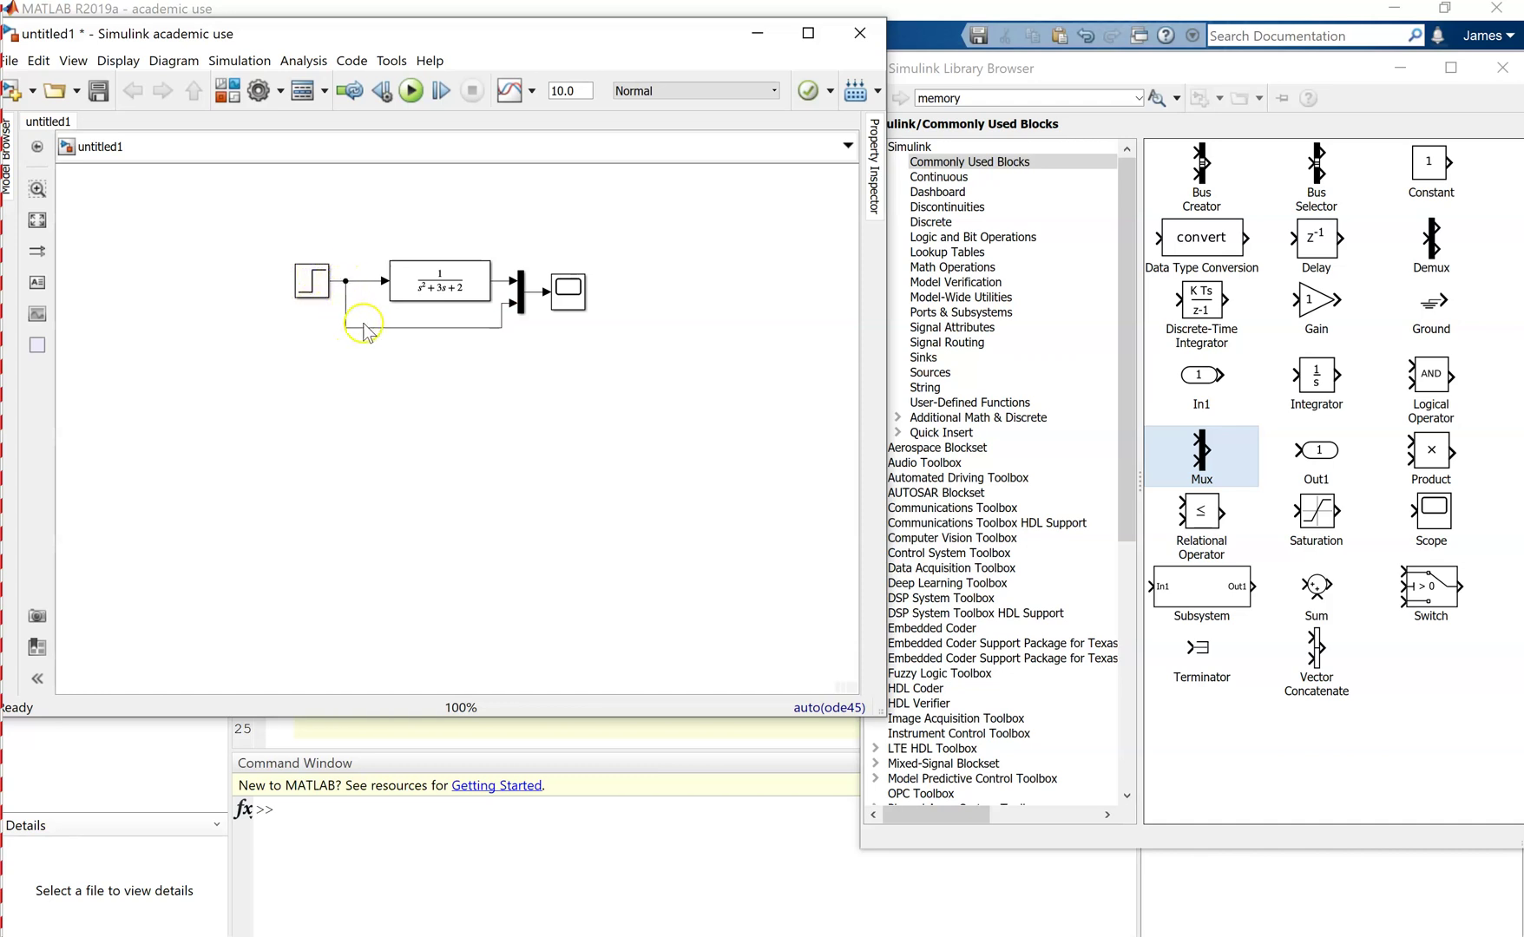
click(422, 287)
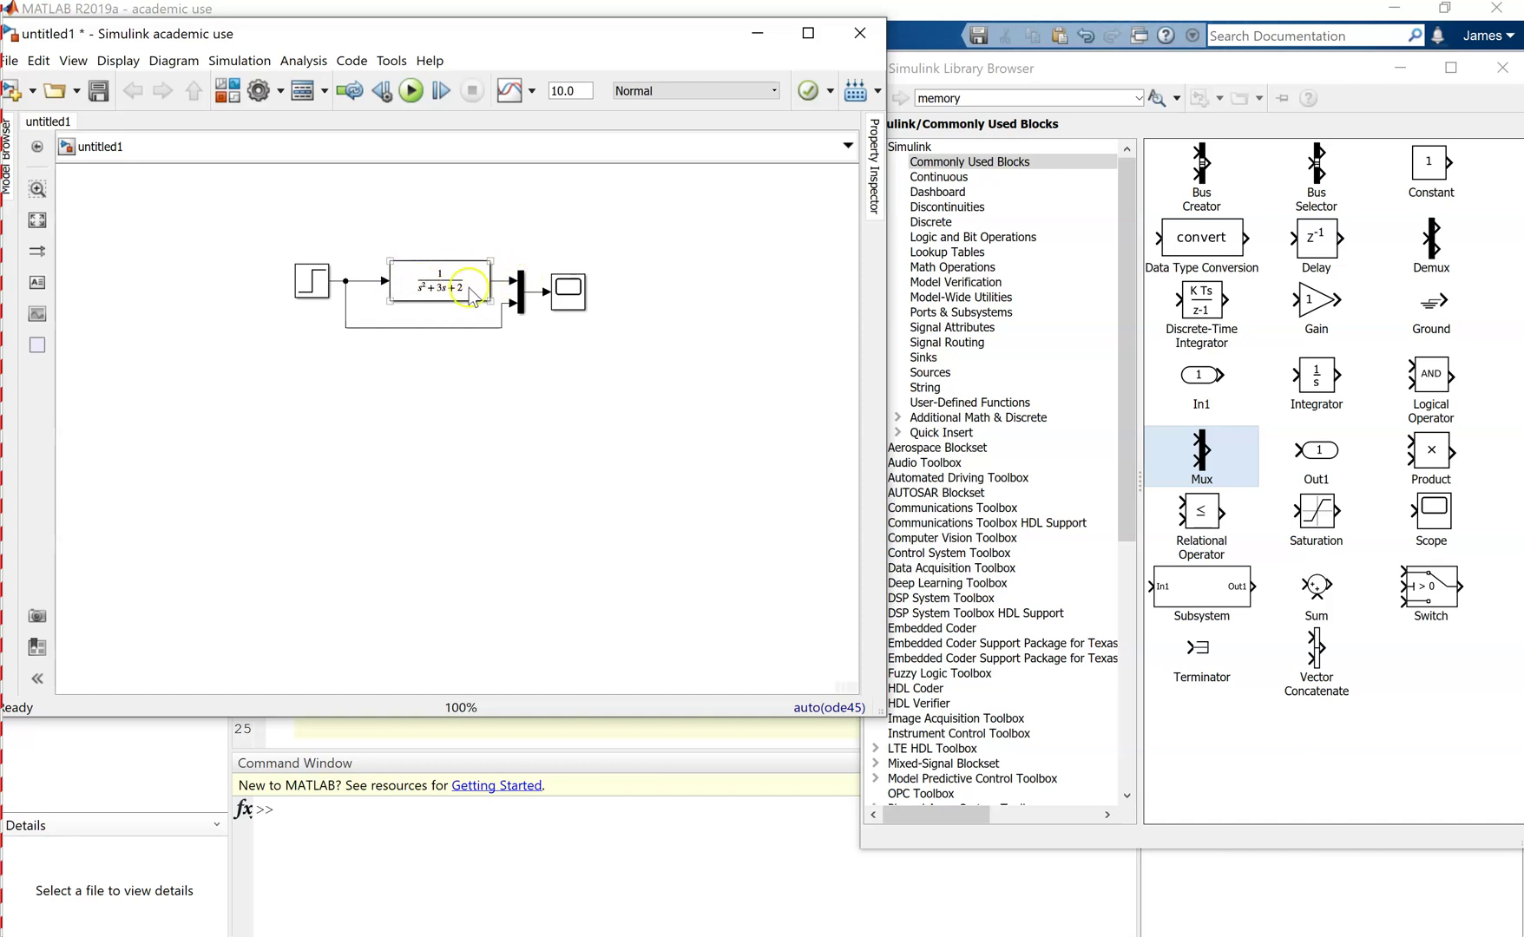
click(521, 293)
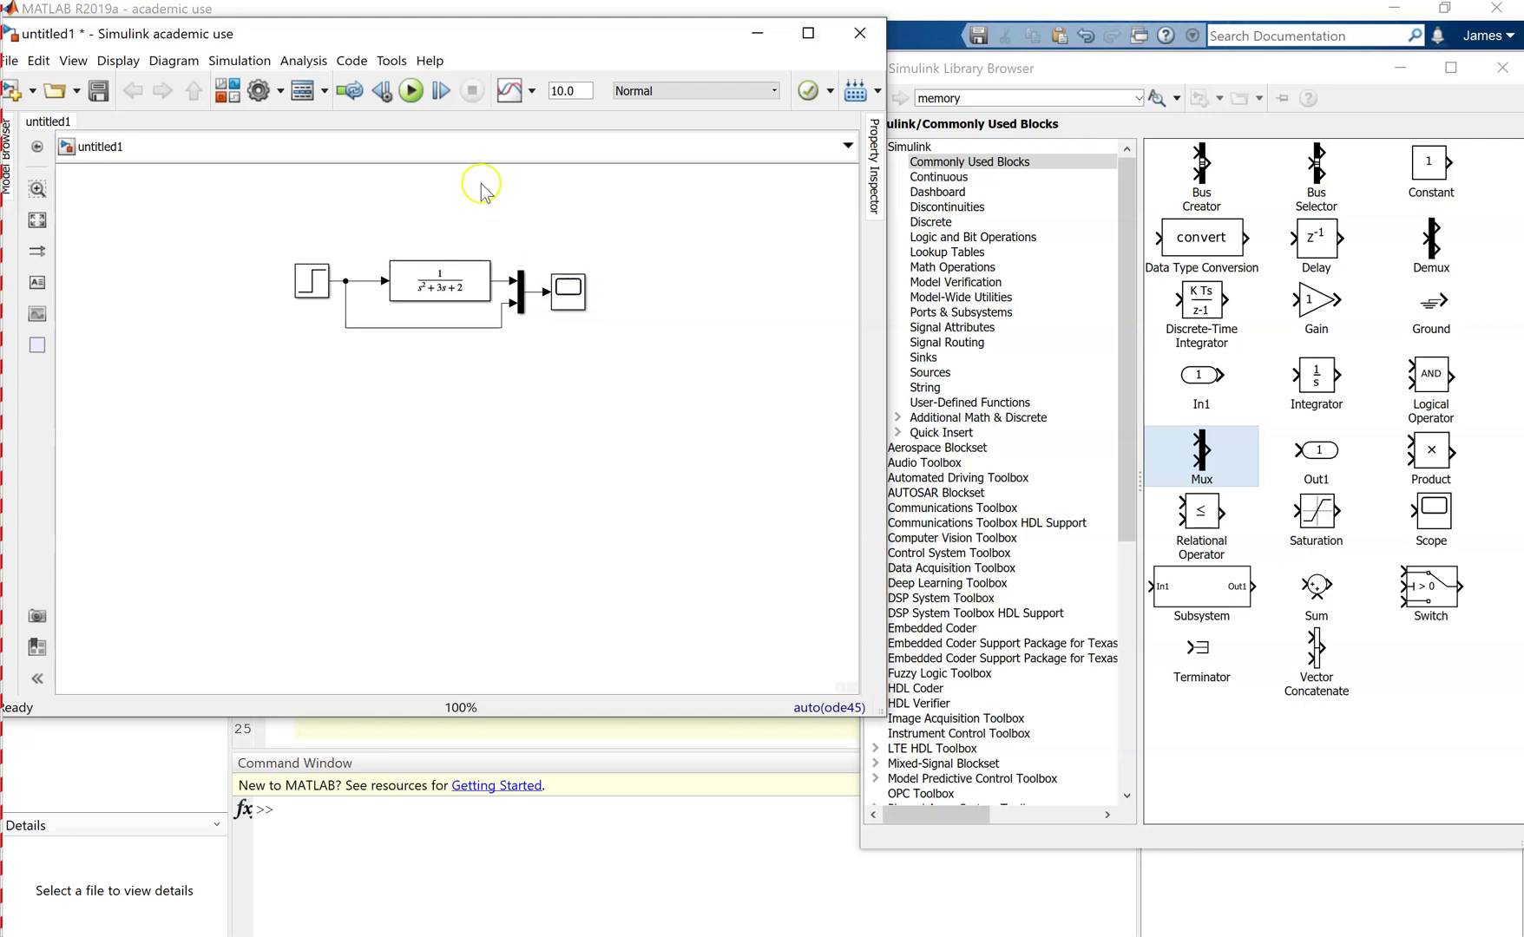
click(414, 93)
double_click(568, 291)
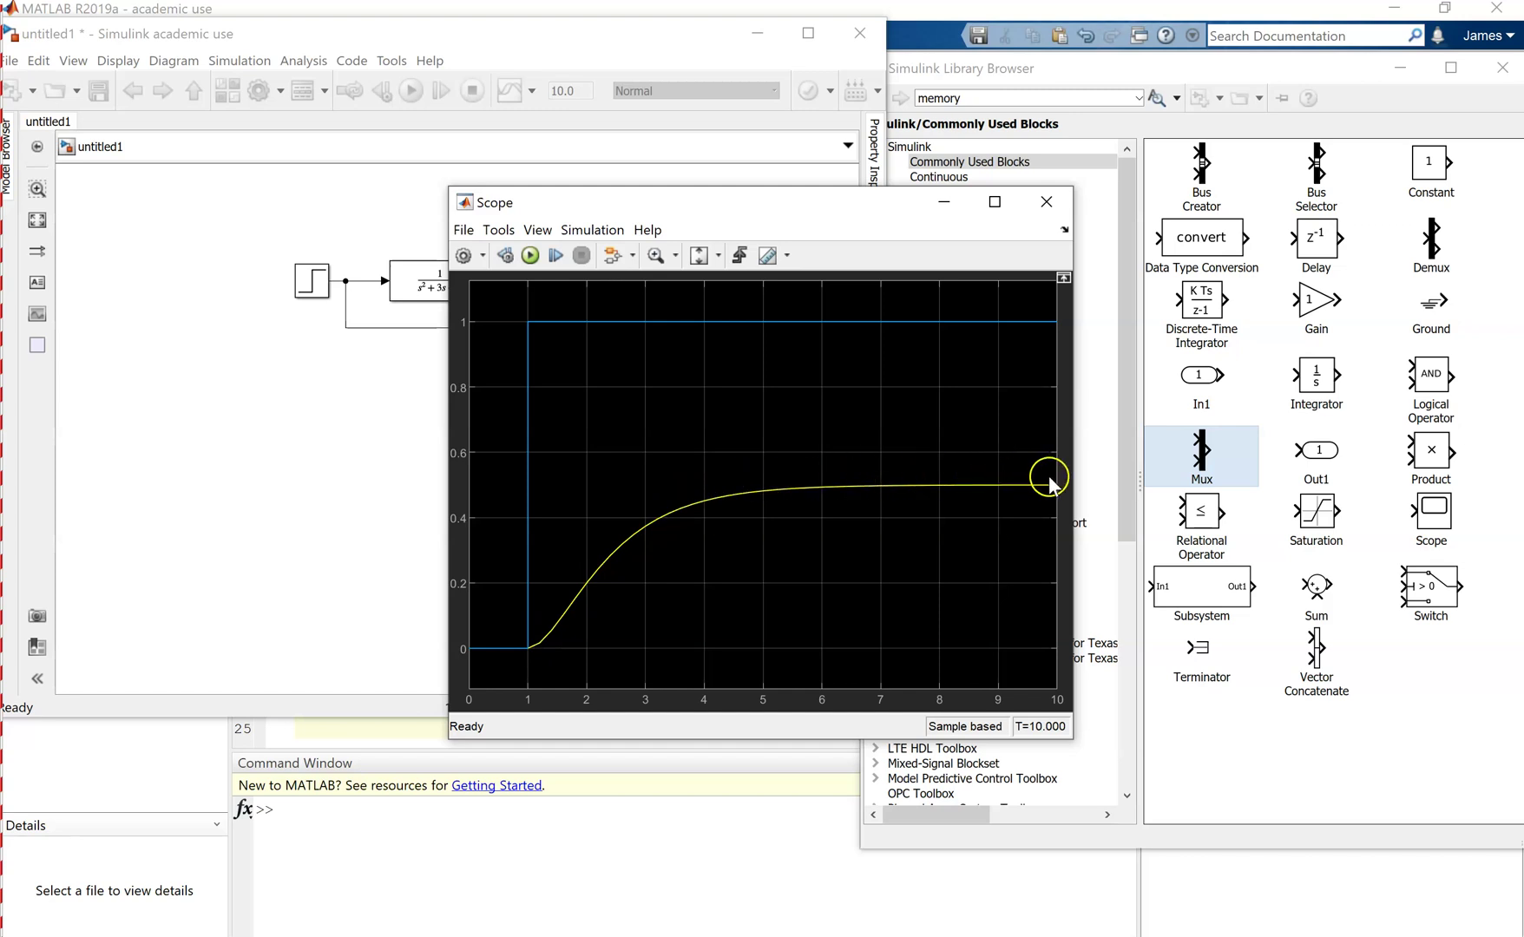
click(1047, 201)
click(636, 341)
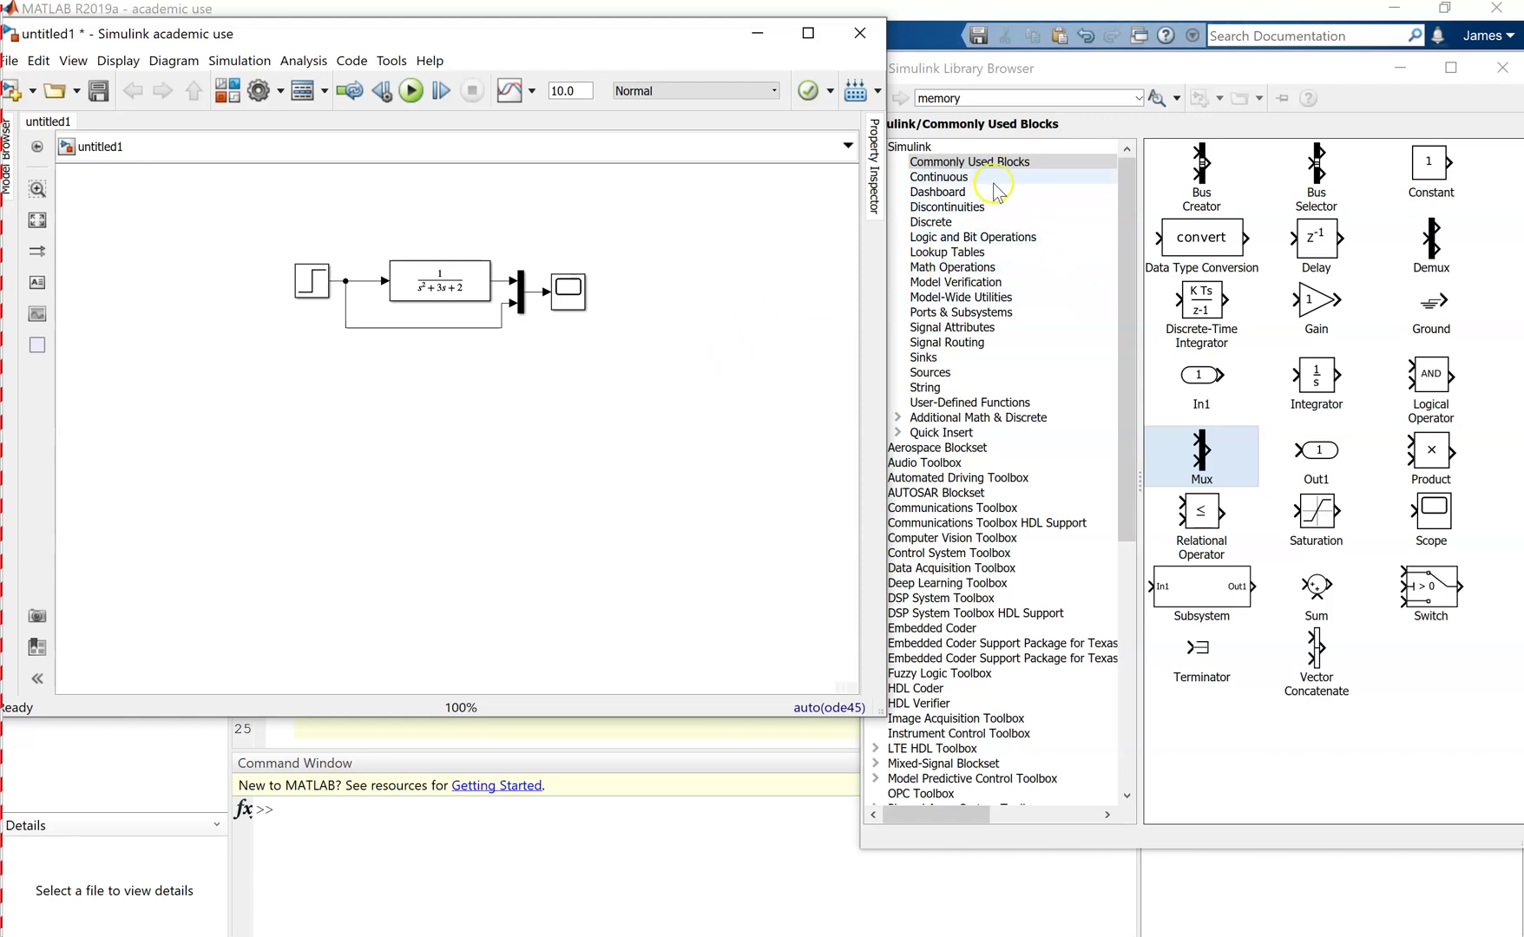
Step: Place three Gain blocks below the existing model
click(1015, 168)
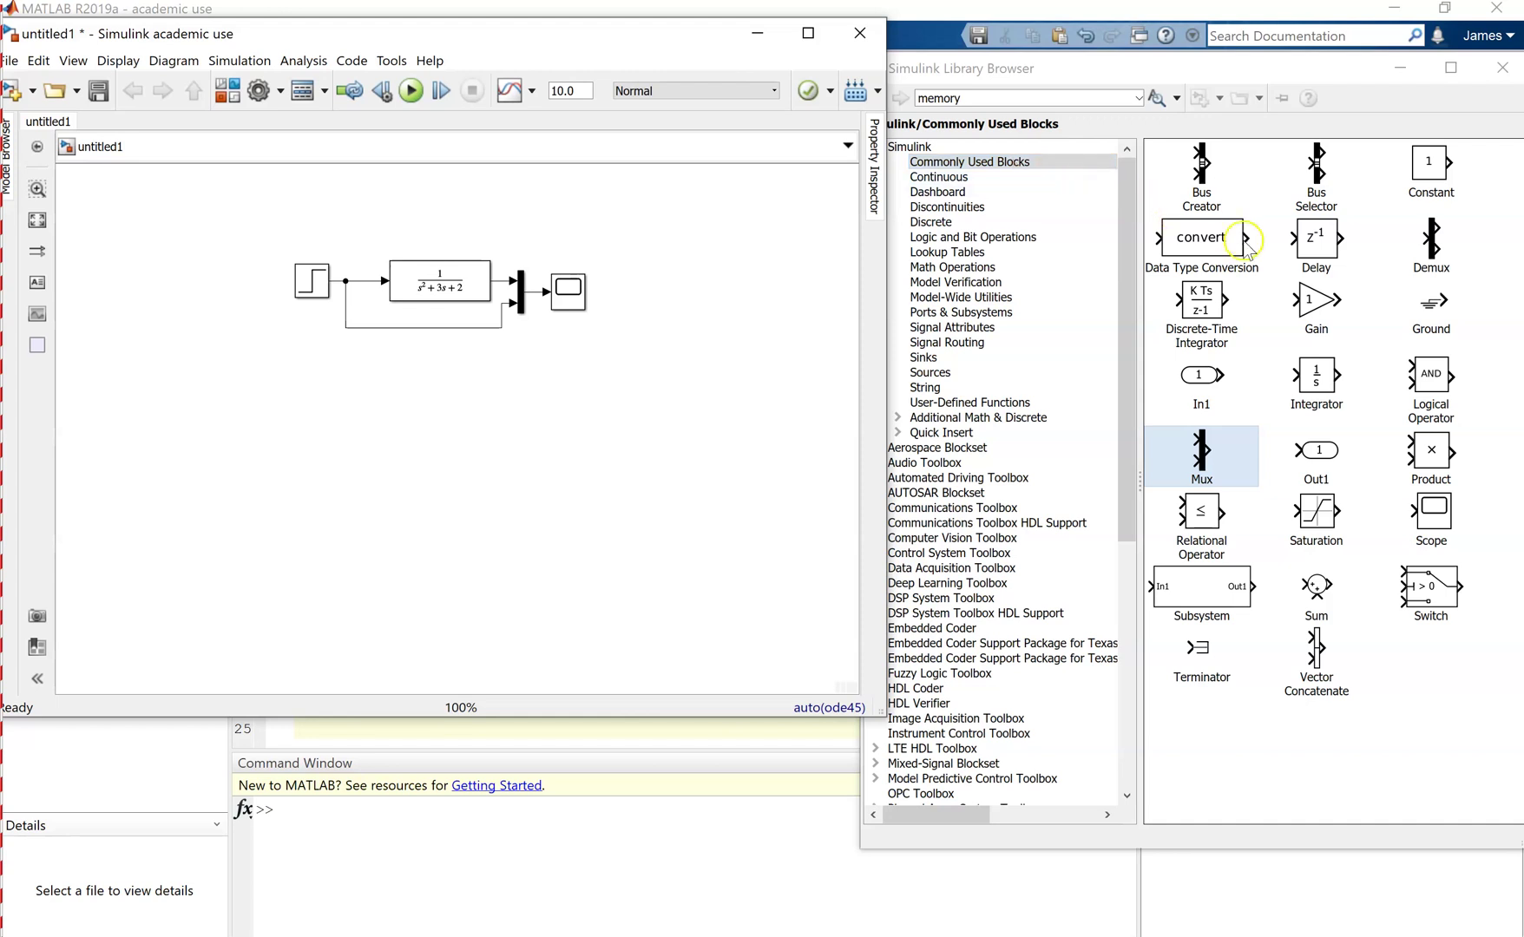
click(1016, 165)
click(1307, 304)
drag(1321, 304, 484, 470)
click(1315, 304)
drag(1315, 305, 562, 481)
click(1310, 310)
drag(1307, 308, 647, 458)
Step: Add two Integrator blocks and a Sum block to the lower area
click(1321, 375)
drag(1320, 375, 684, 387)
click(1285, 331)
drag(1285, 330, 552, 398)
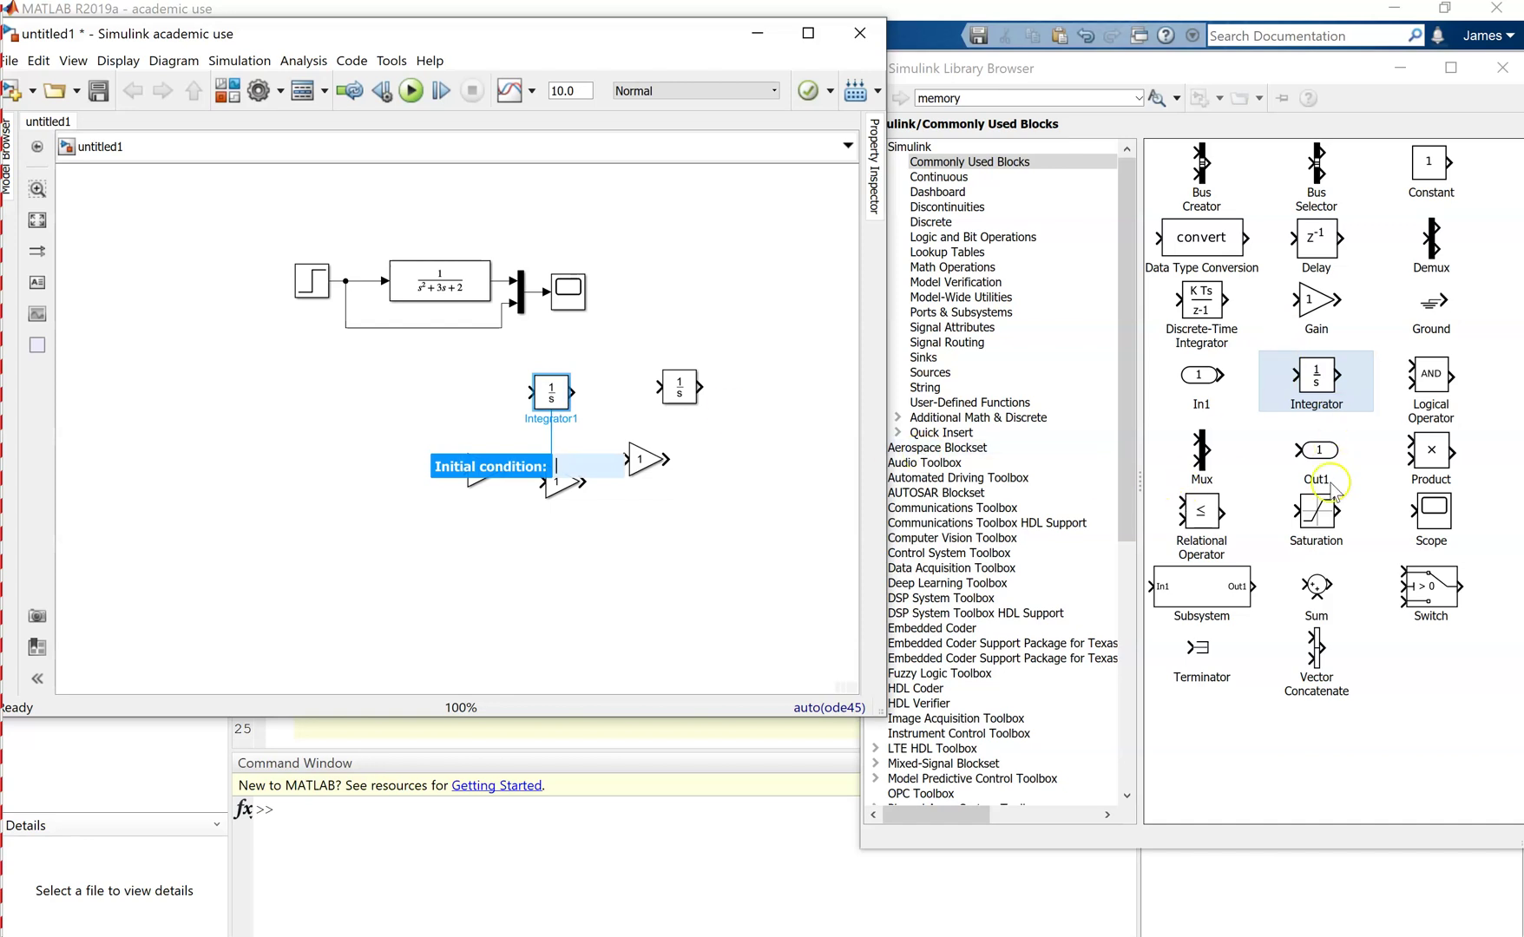
drag(1334, 590, 352, 401)
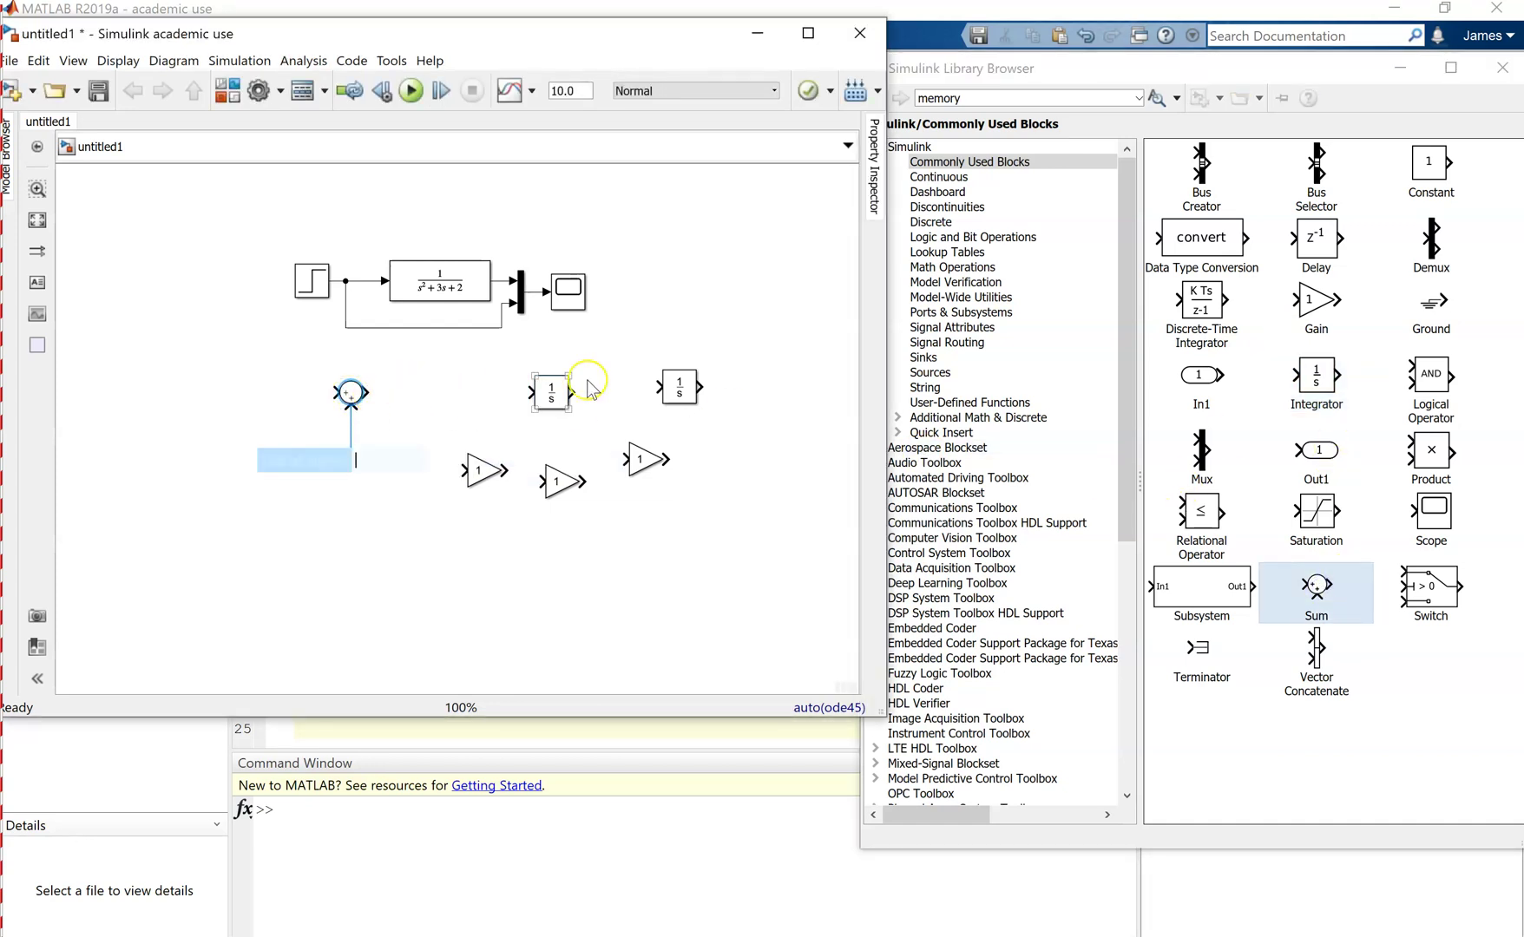
Step: Drag a second Step block from Sources to the left of the Sum
click(960, 386)
click(930, 358)
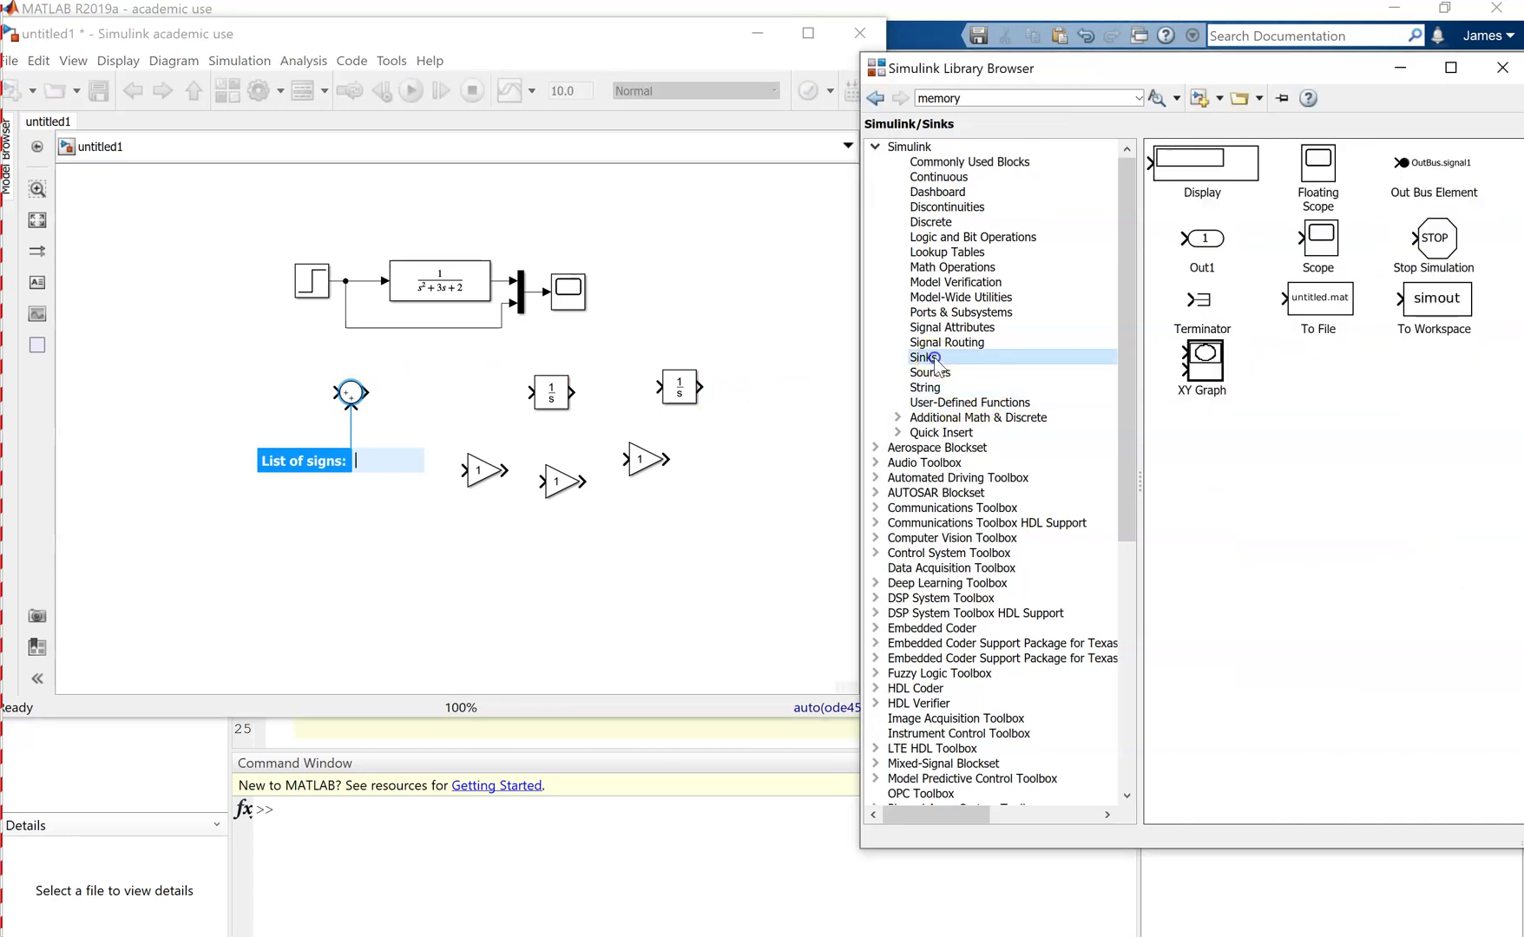
click(930, 373)
scroll(1198, 520, down, 5)
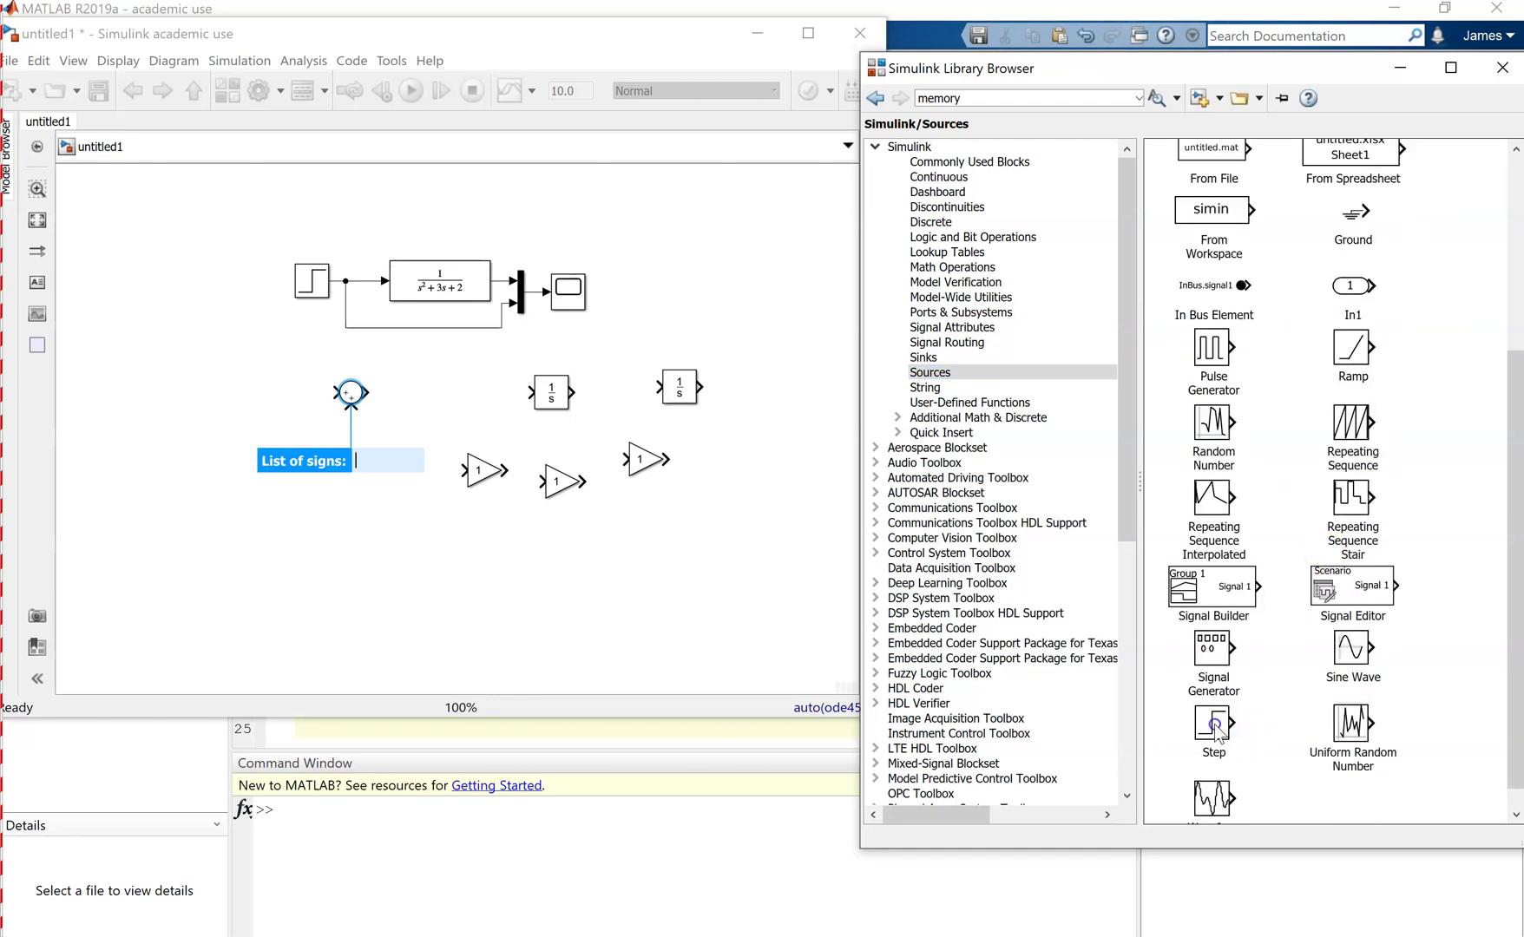
drag(1215, 729, 161, 392)
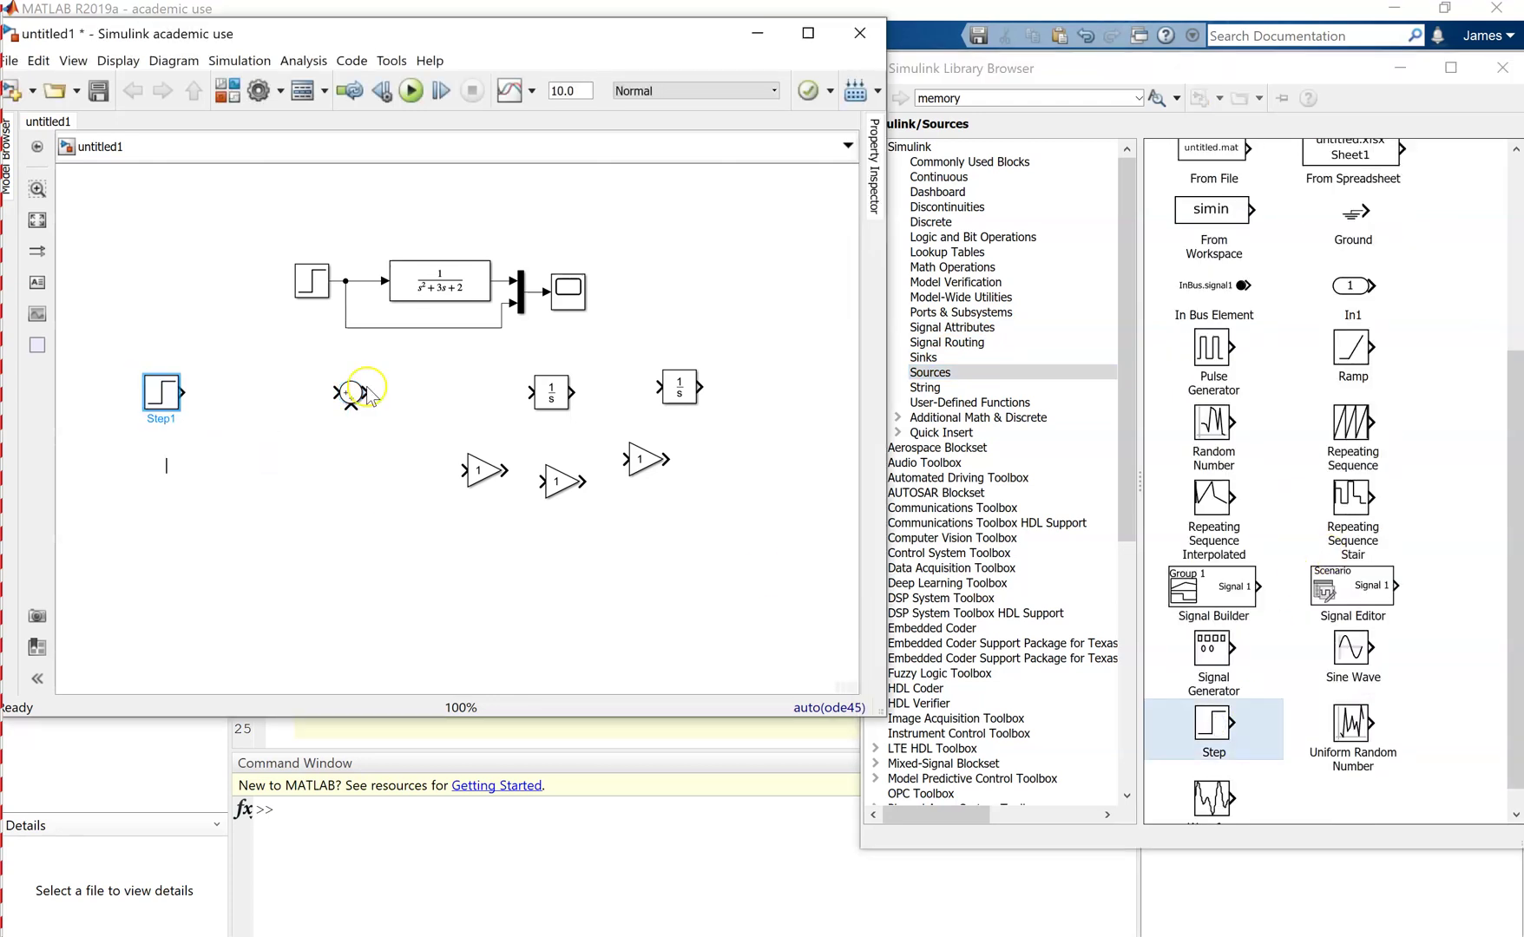
Step: Add a To Workspace (simout) block after the last integrator
click(932, 357)
click(1407, 306)
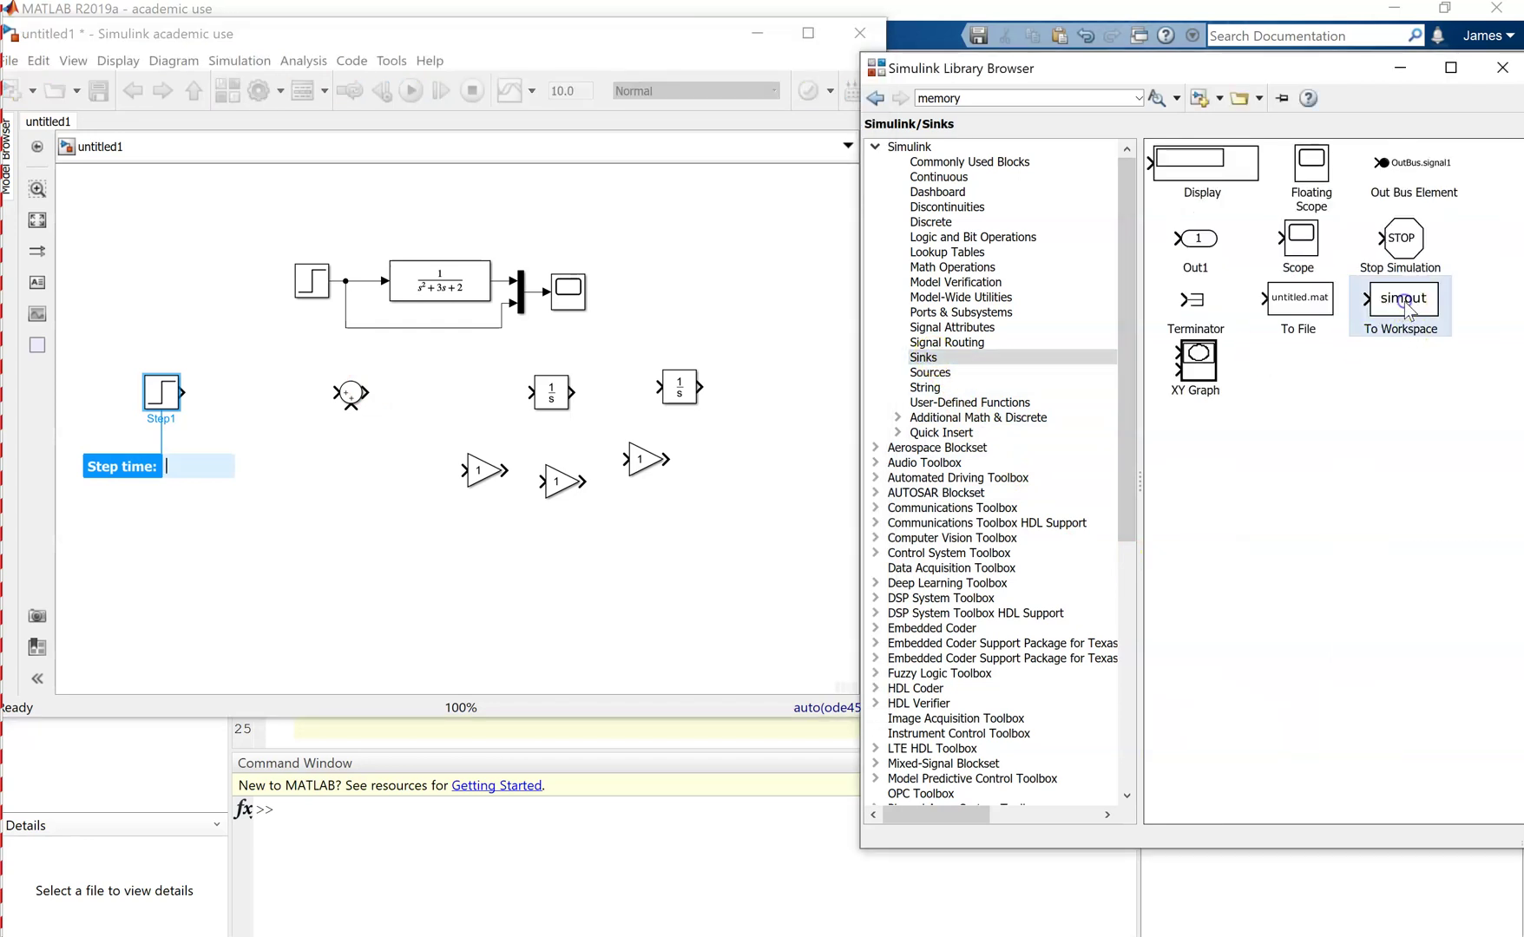
drag(1391, 310, 779, 416)
double_click(772, 393)
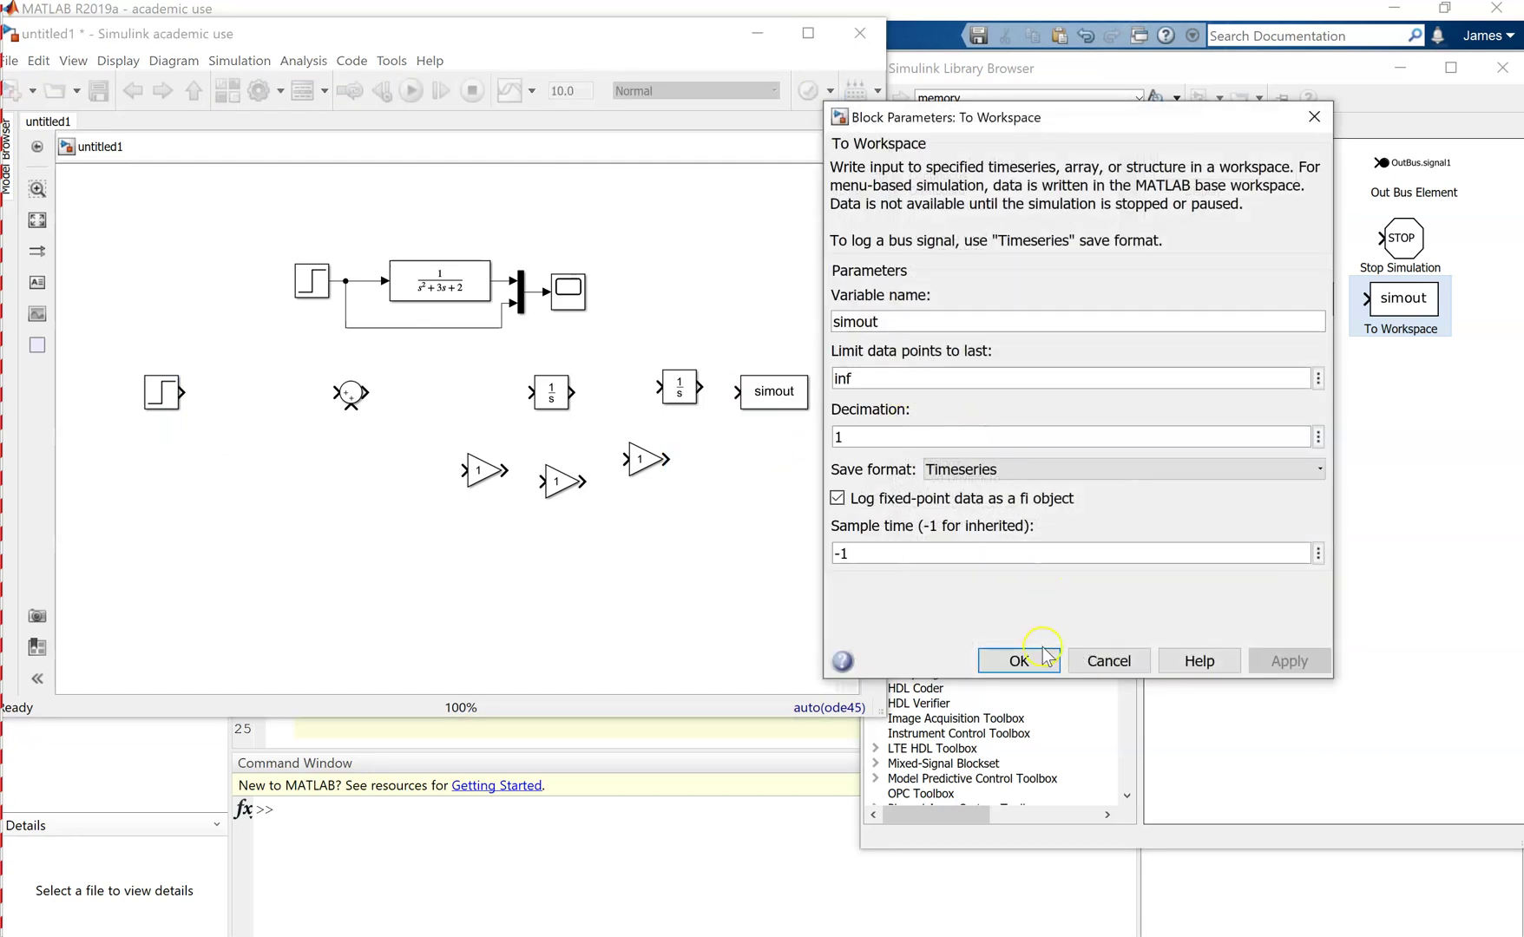
click(1032, 661)
drag(775, 393, 797, 387)
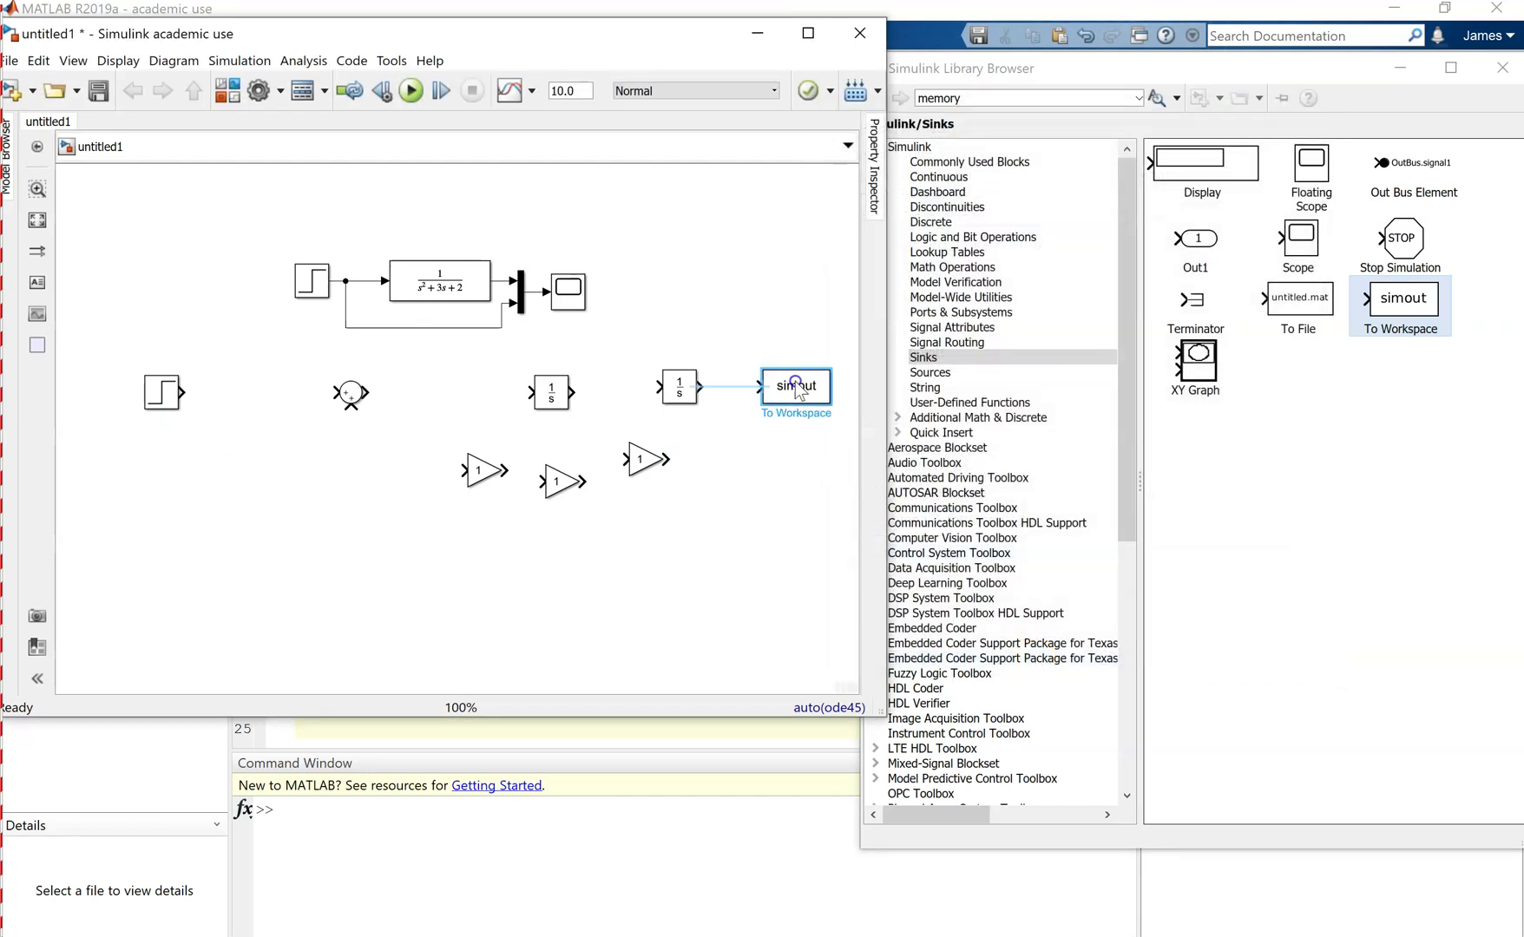
Step: Set simout's save format to Array, then move a Gain next to the lower Step
double_click(795, 392)
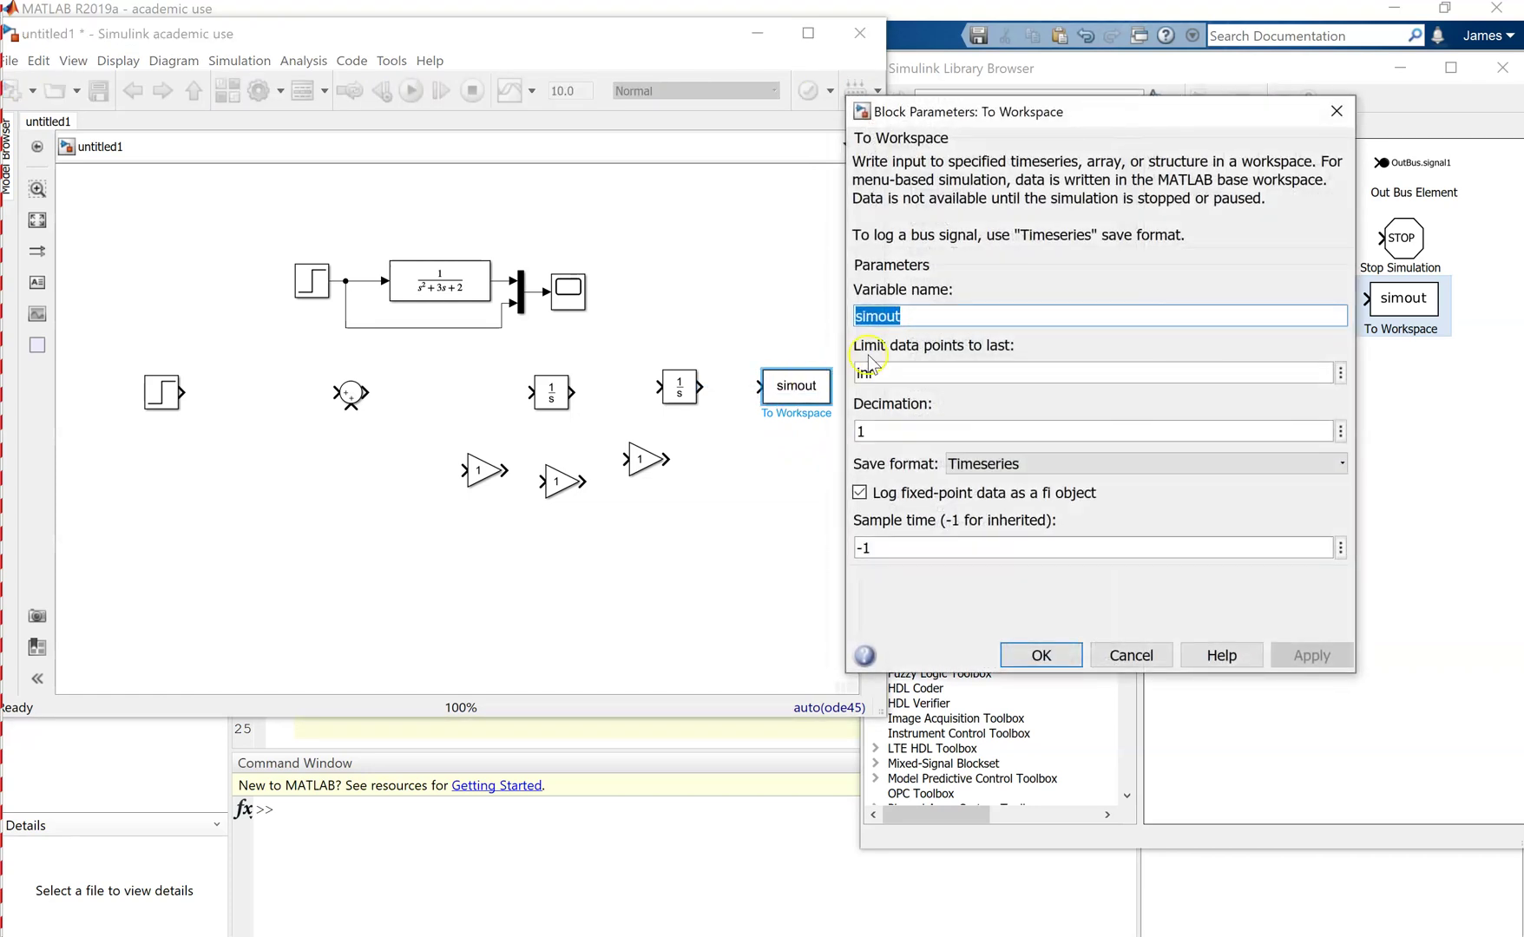
double_click(888, 317)
click(1055, 467)
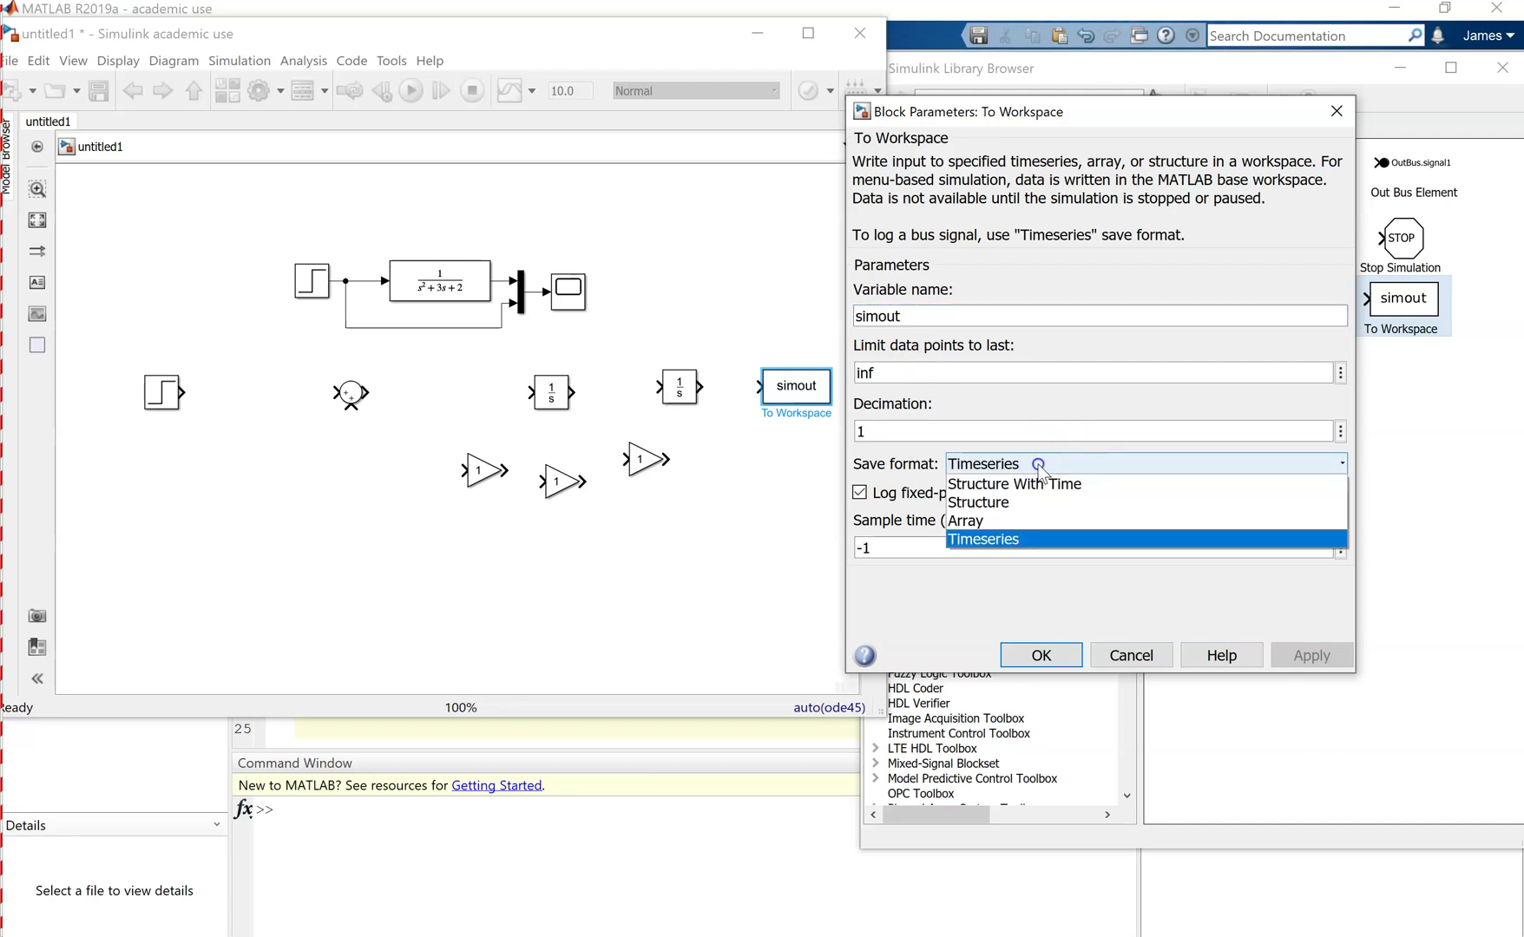
click(1013, 528)
click(1054, 496)
click(1041, 519)
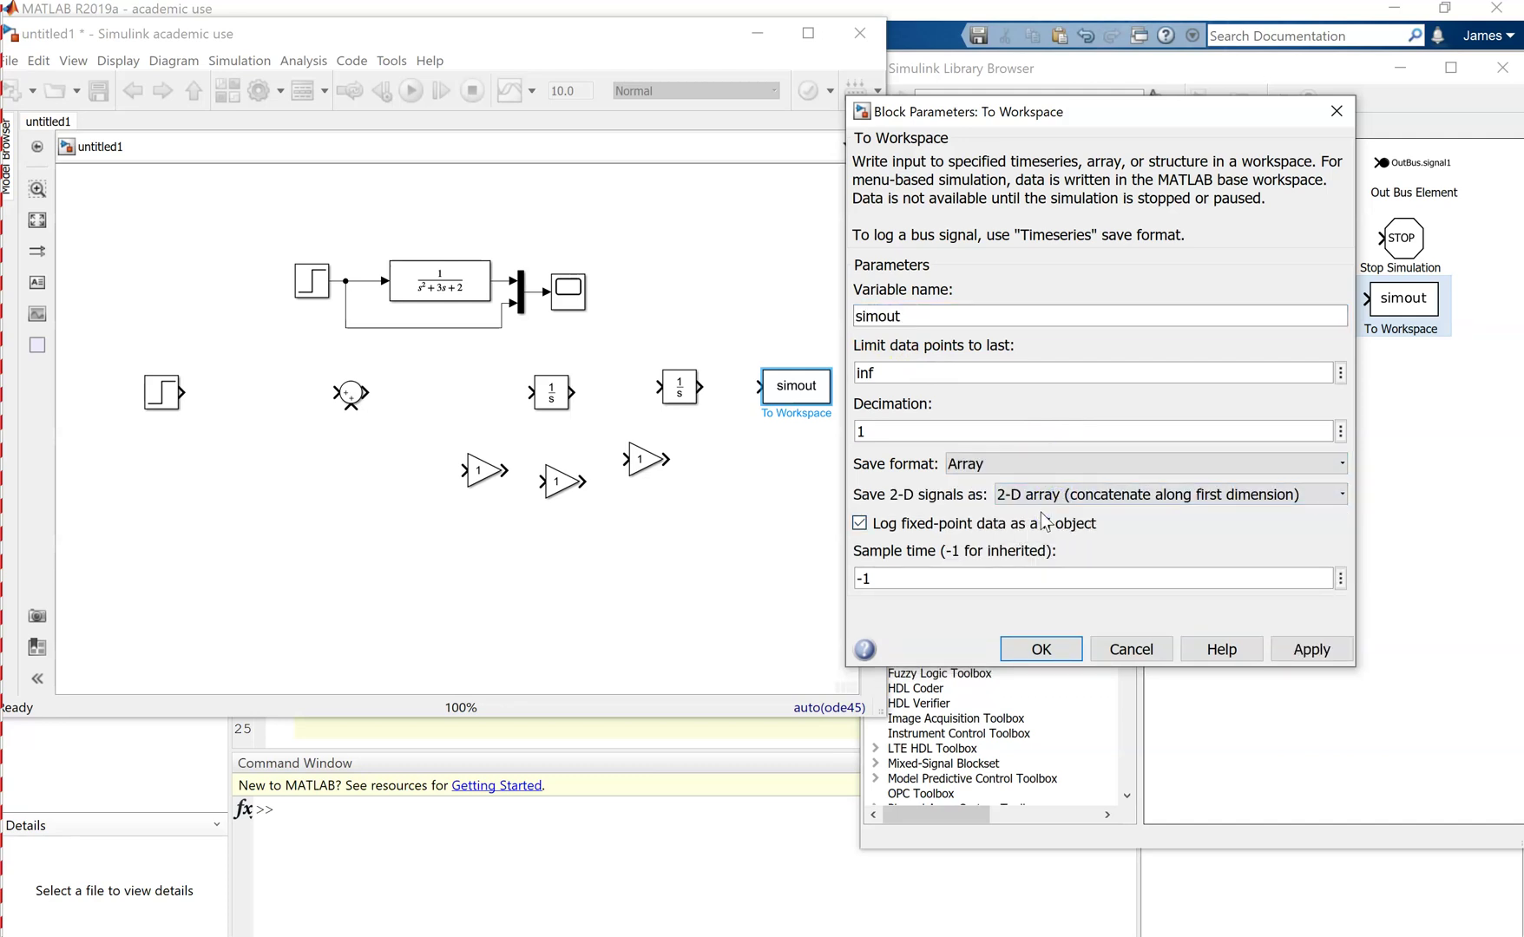
click(1063, 660)
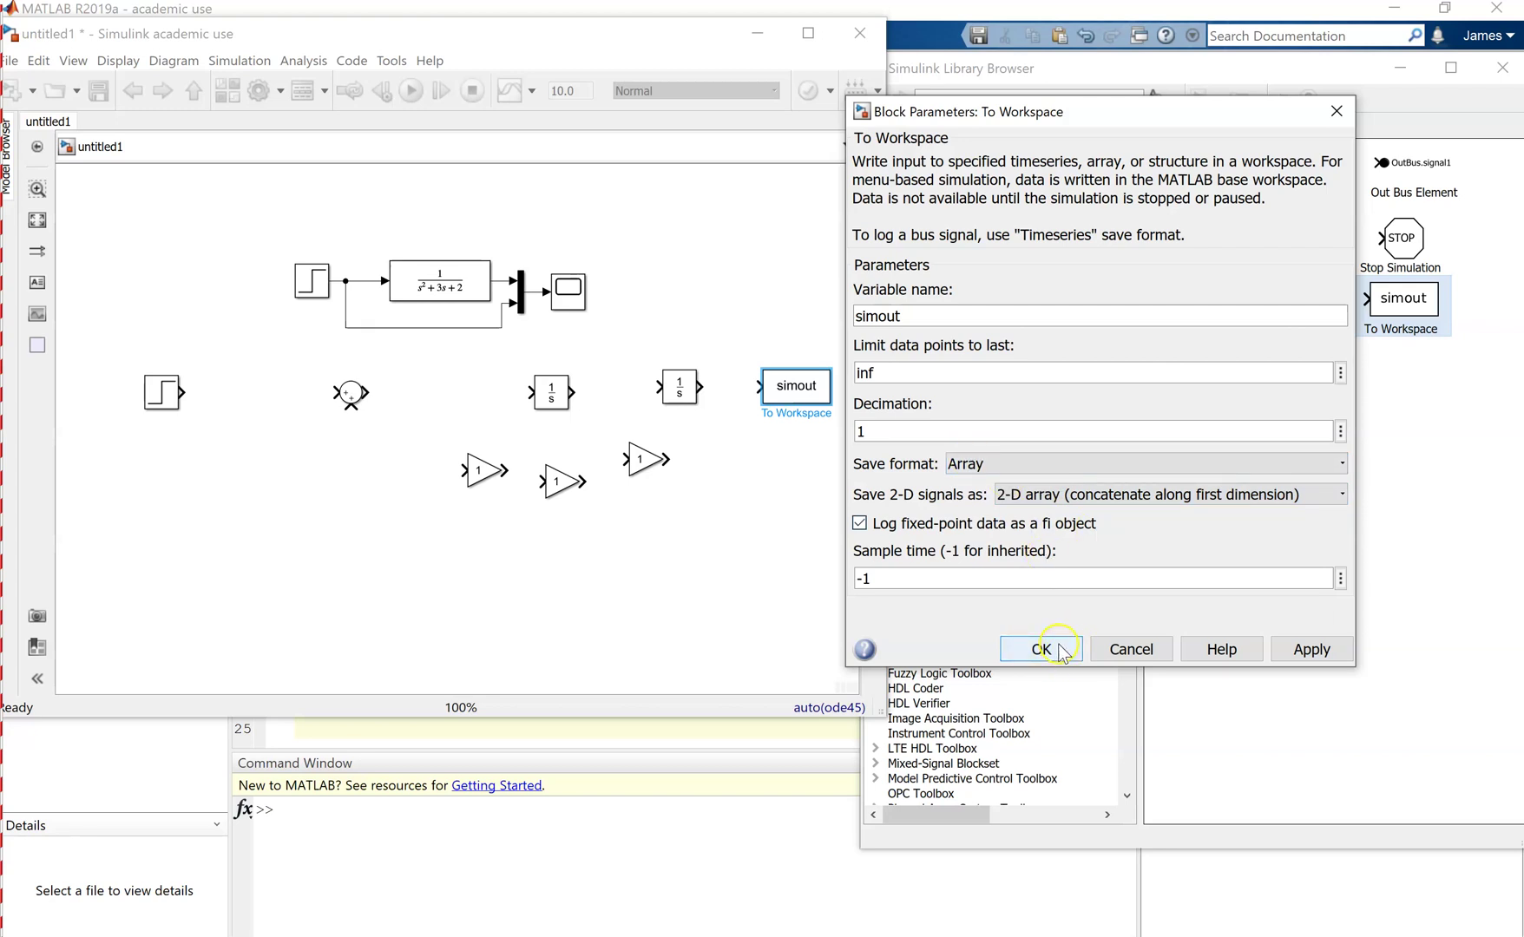
drag(480, 469, 208, 398)
Step: Line up the integrator and simout, and change the Sum's list of signs to + - -
mouse_move(550, 404)
mouse_down()
mouse_move(447, 401)
mouse_move(687, 399)
mouse_move(588, 409)
mouse_up()
drag(796, 386, 712, 393)
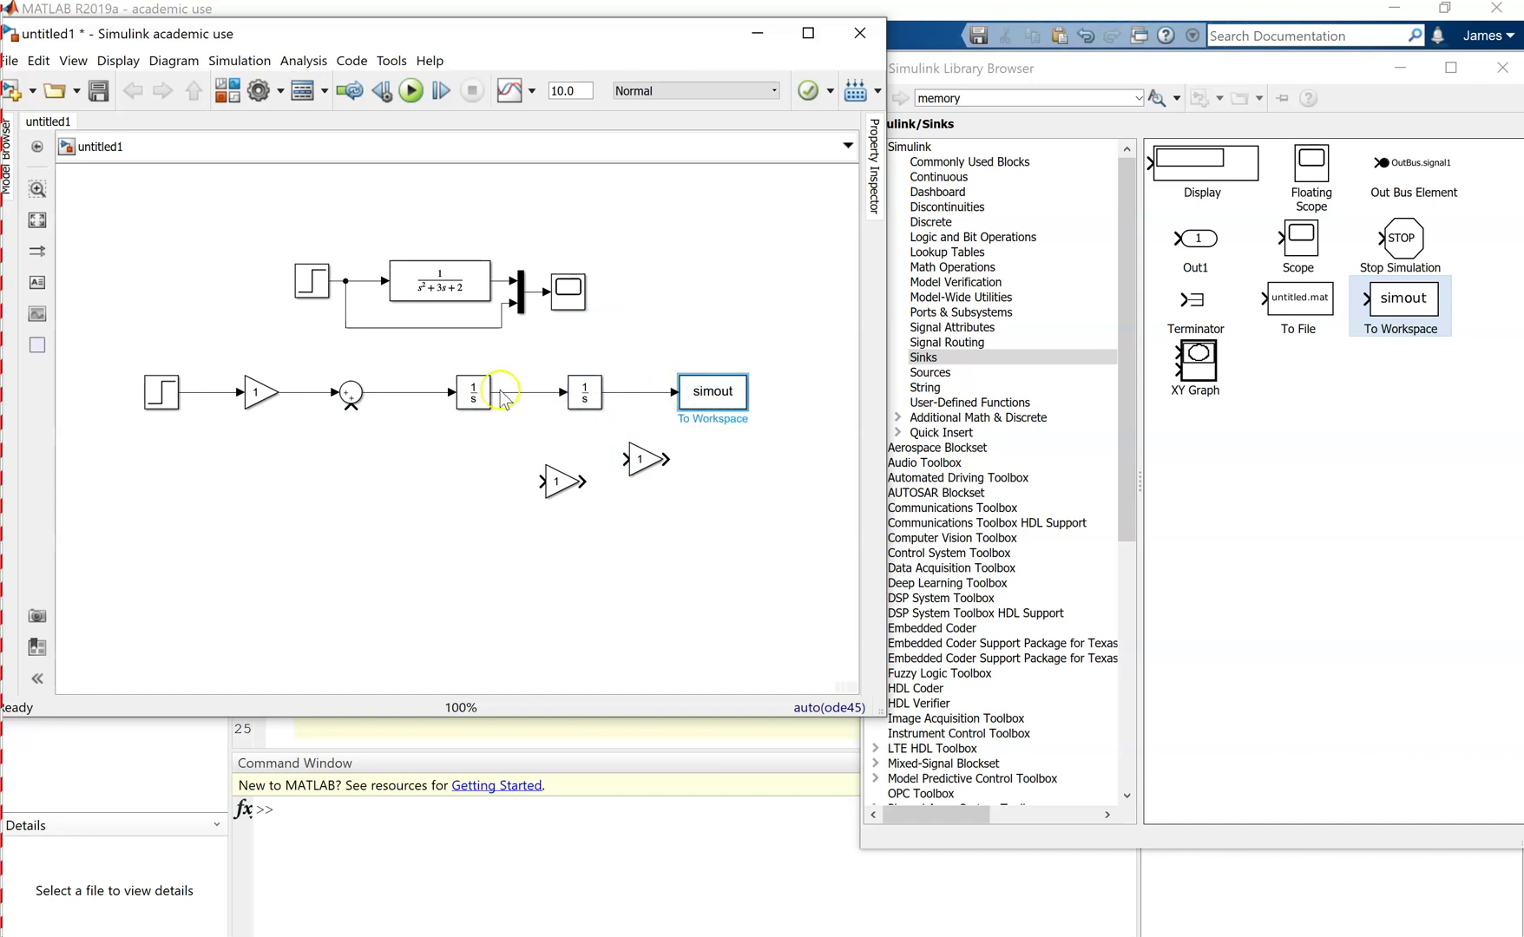
click(350, 398)
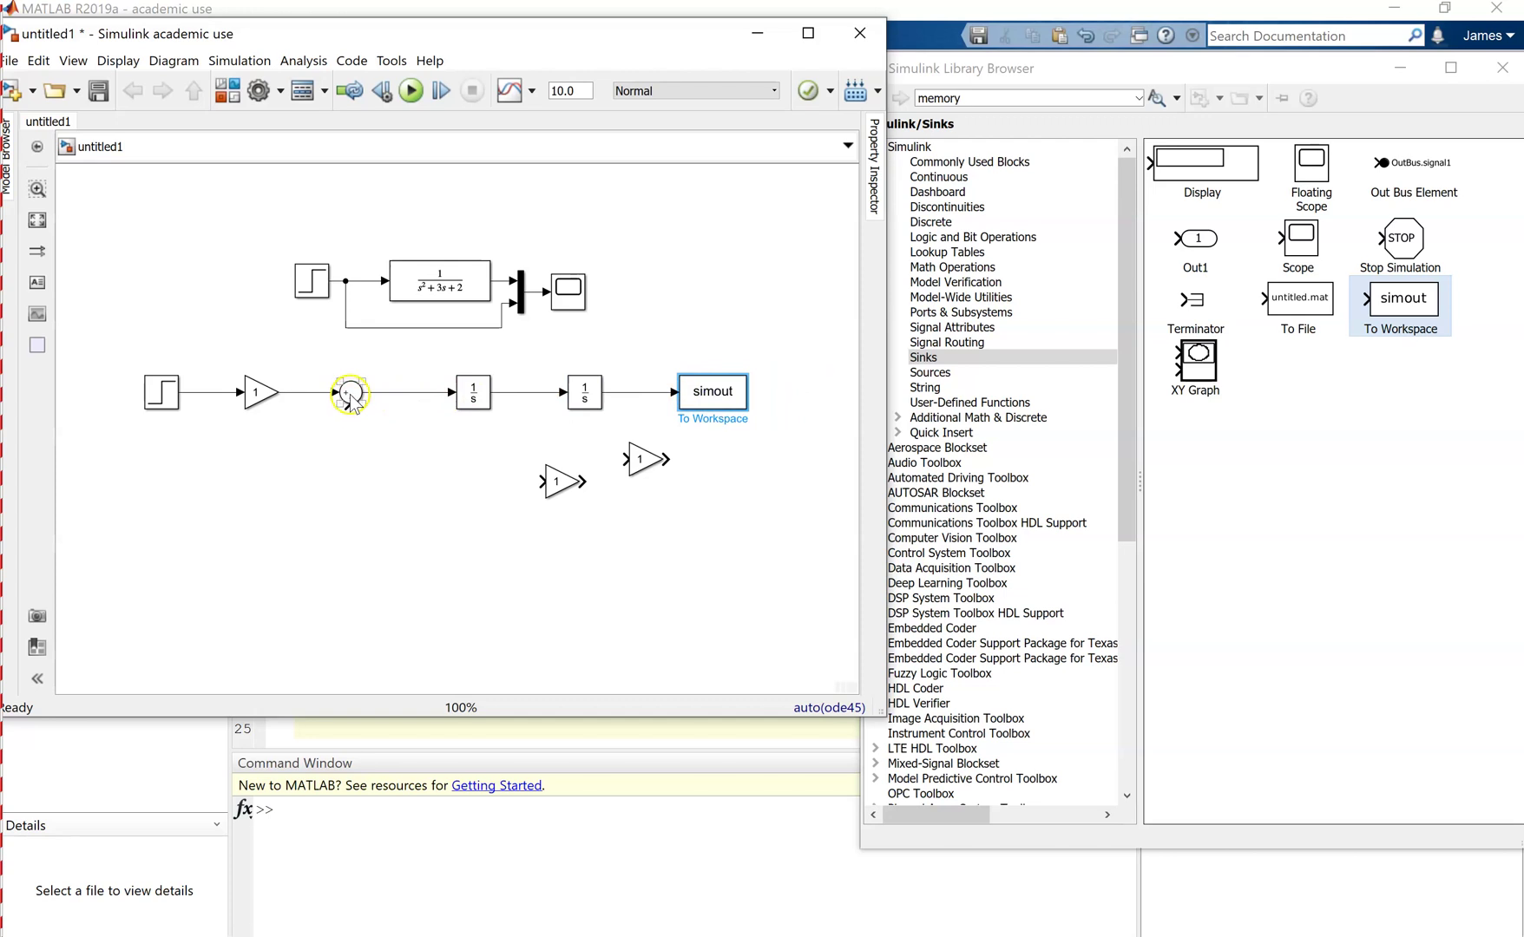
double_click(349, 394)
click(396, 419)
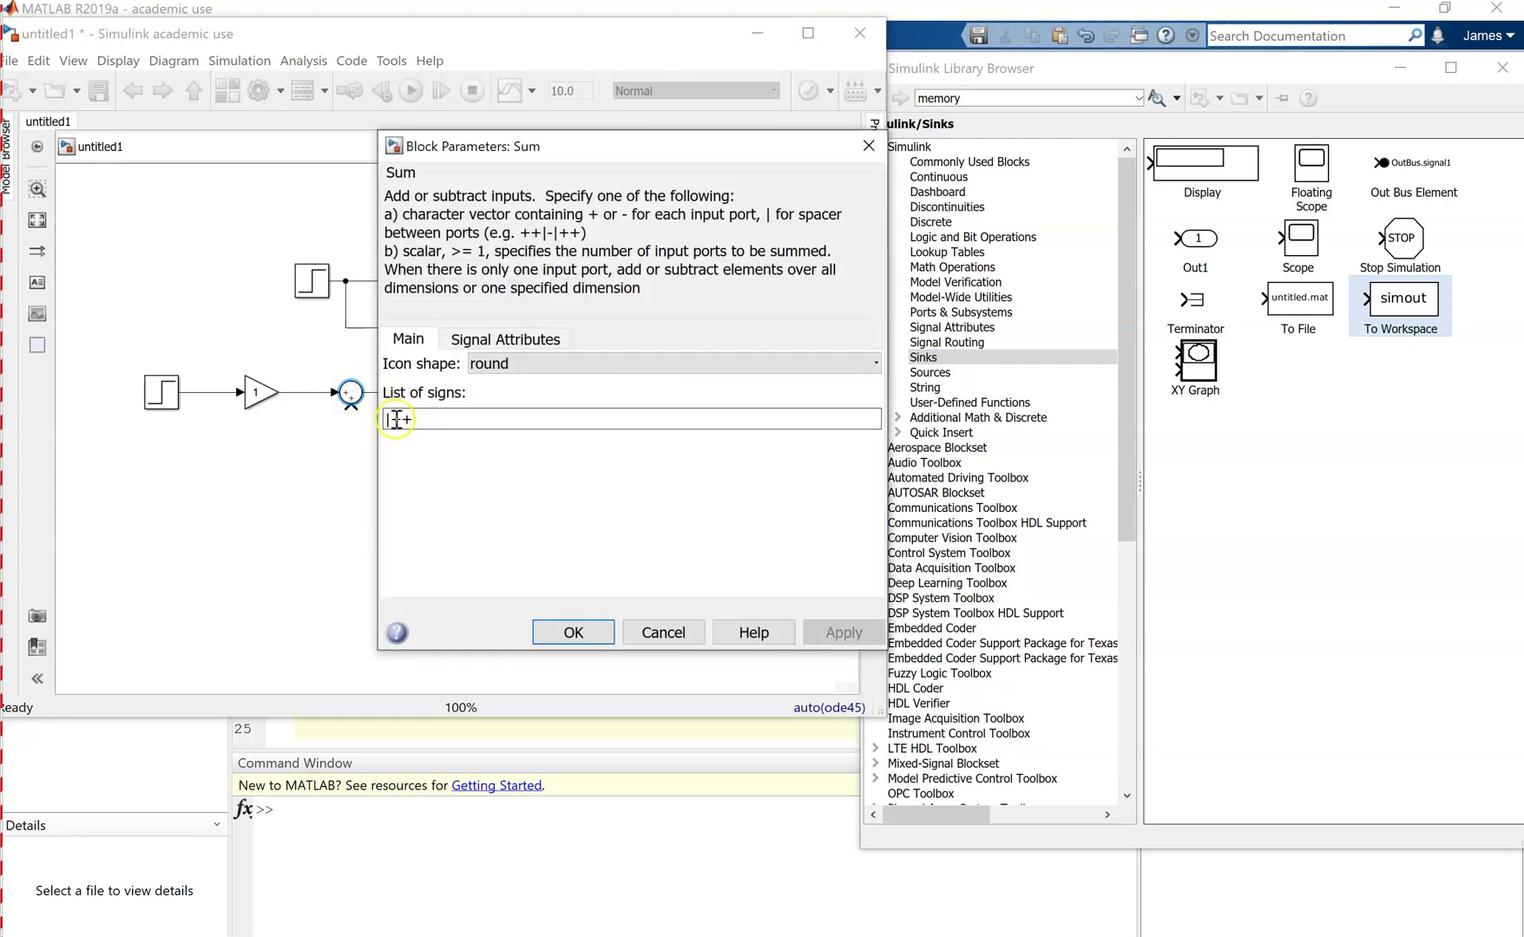
drag(396, 419, 442, 421)
click(455, 422)
key(BackSpace)
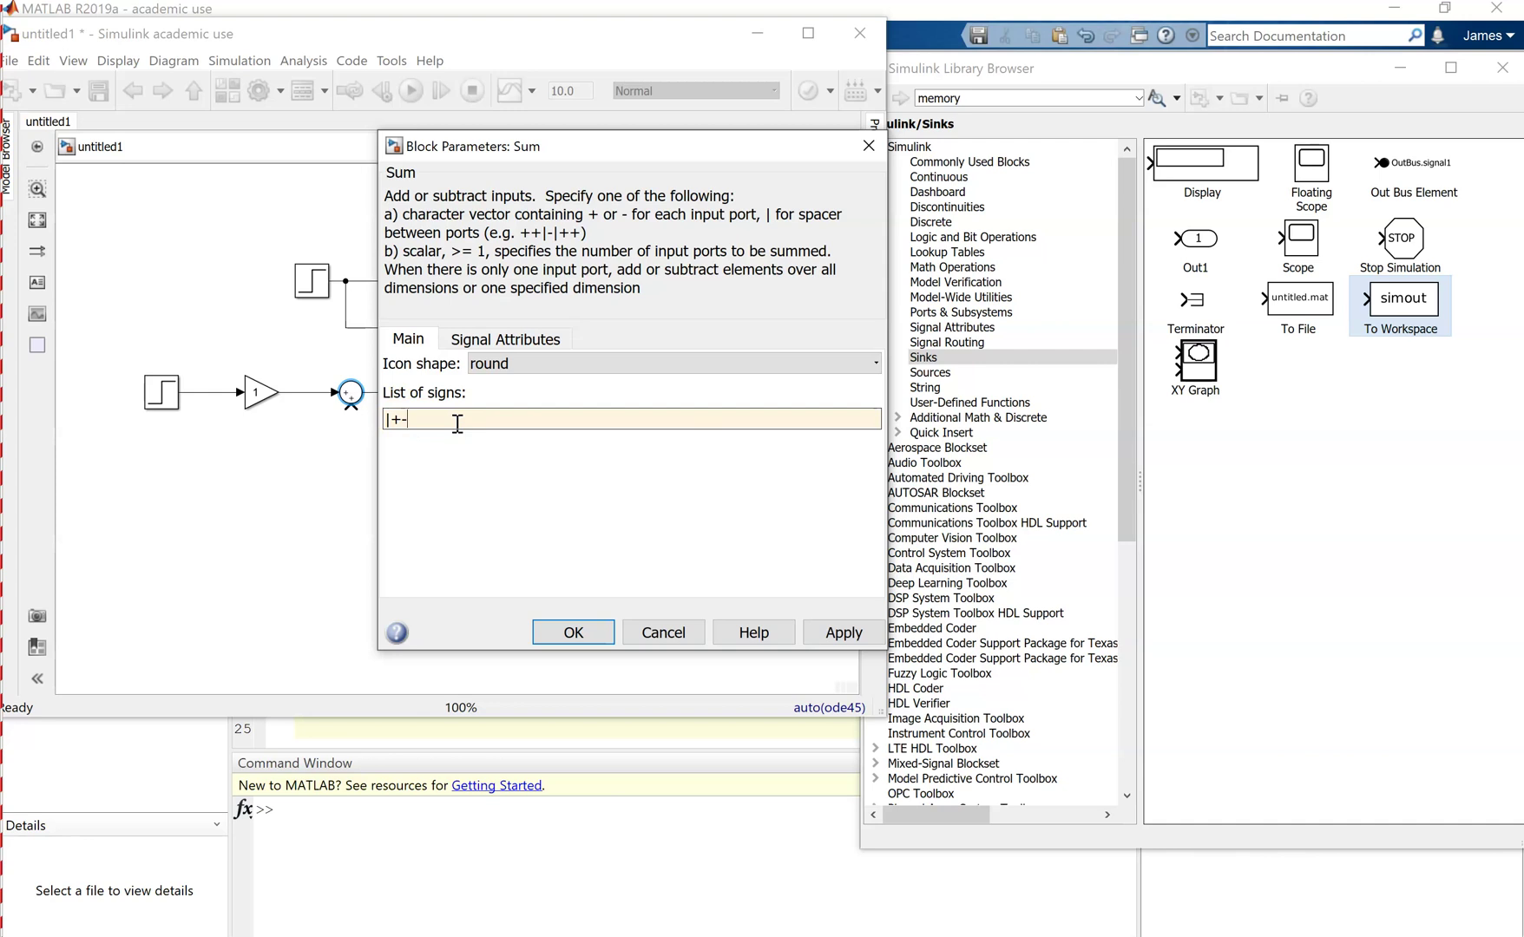
text(--)
key(Return)
Step: Align the forward gain with step and sum, and move the spare gain below the integrators
click(254, 392)
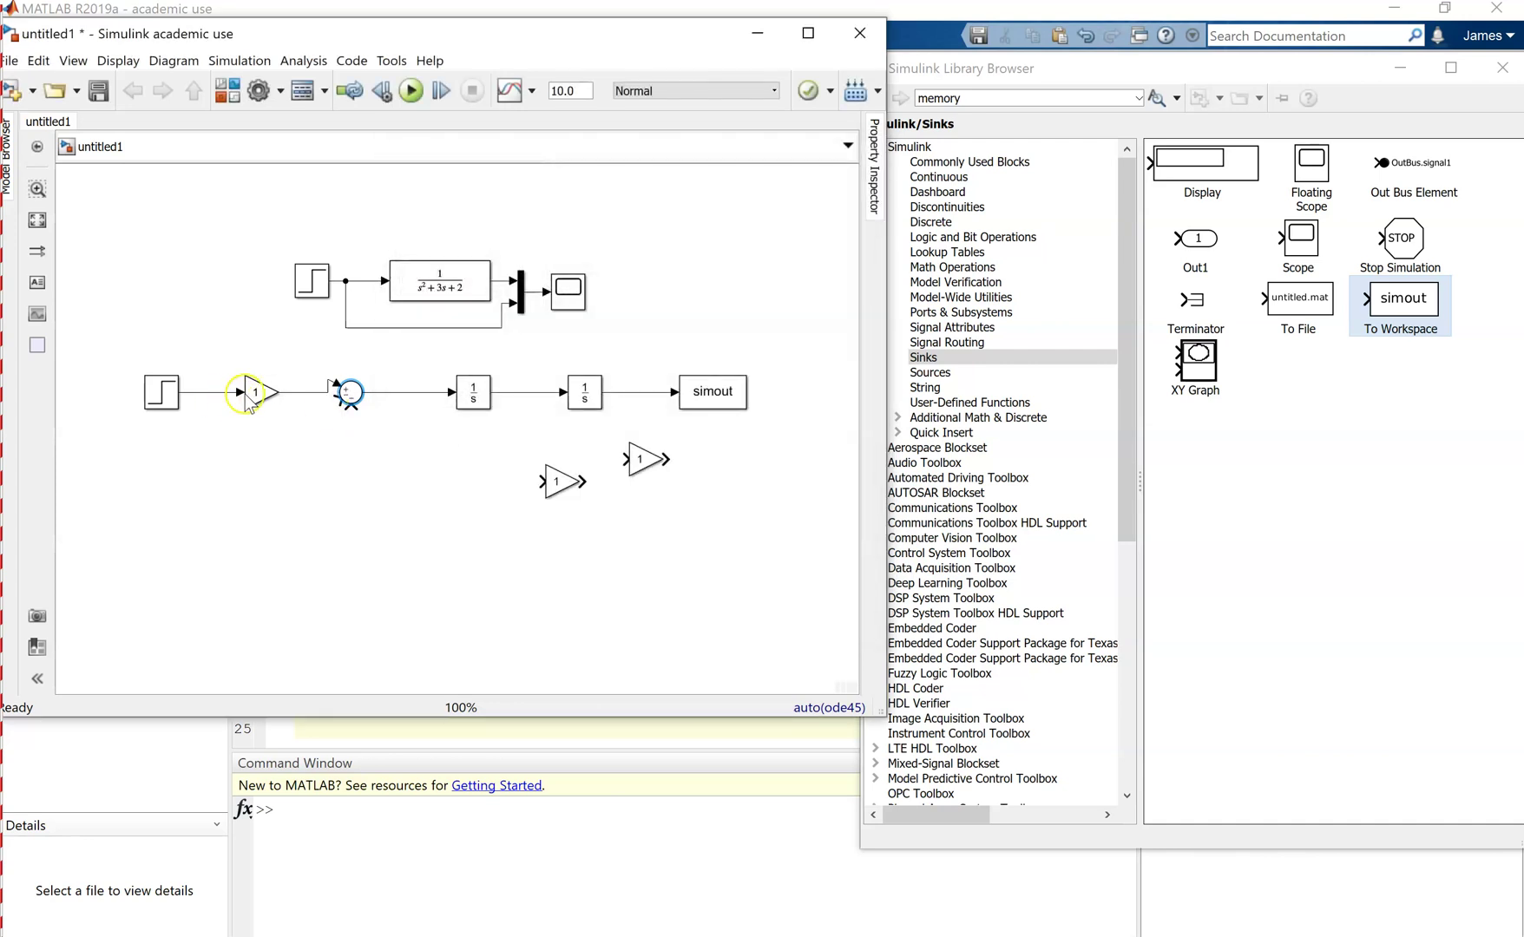
drag(254, 392, 166, 375)
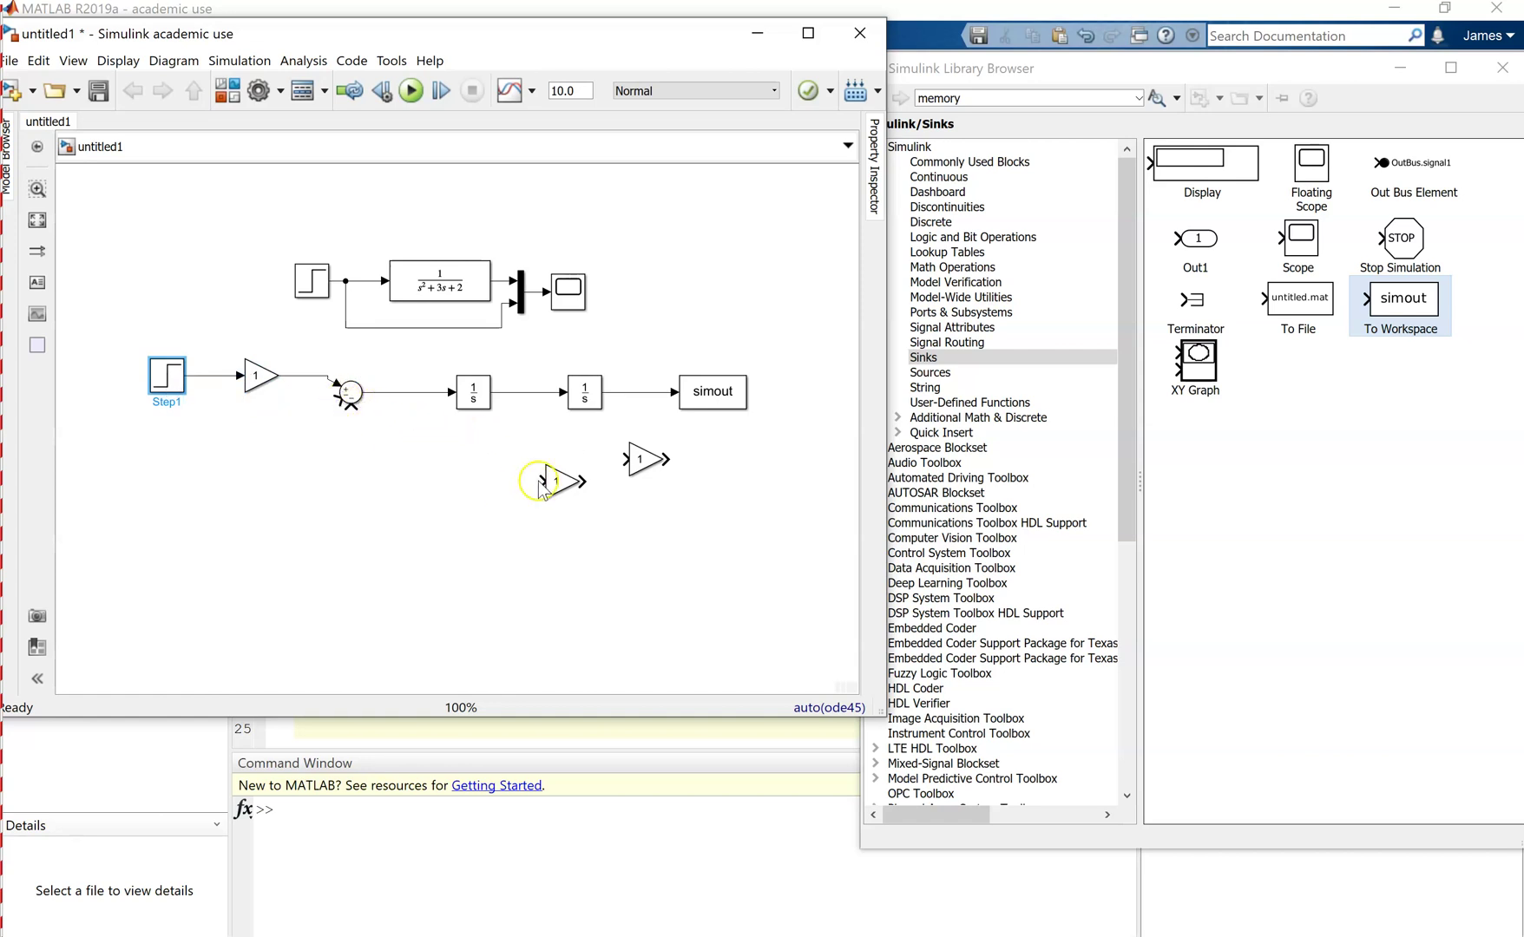
drag(553, 478, 538, 510)
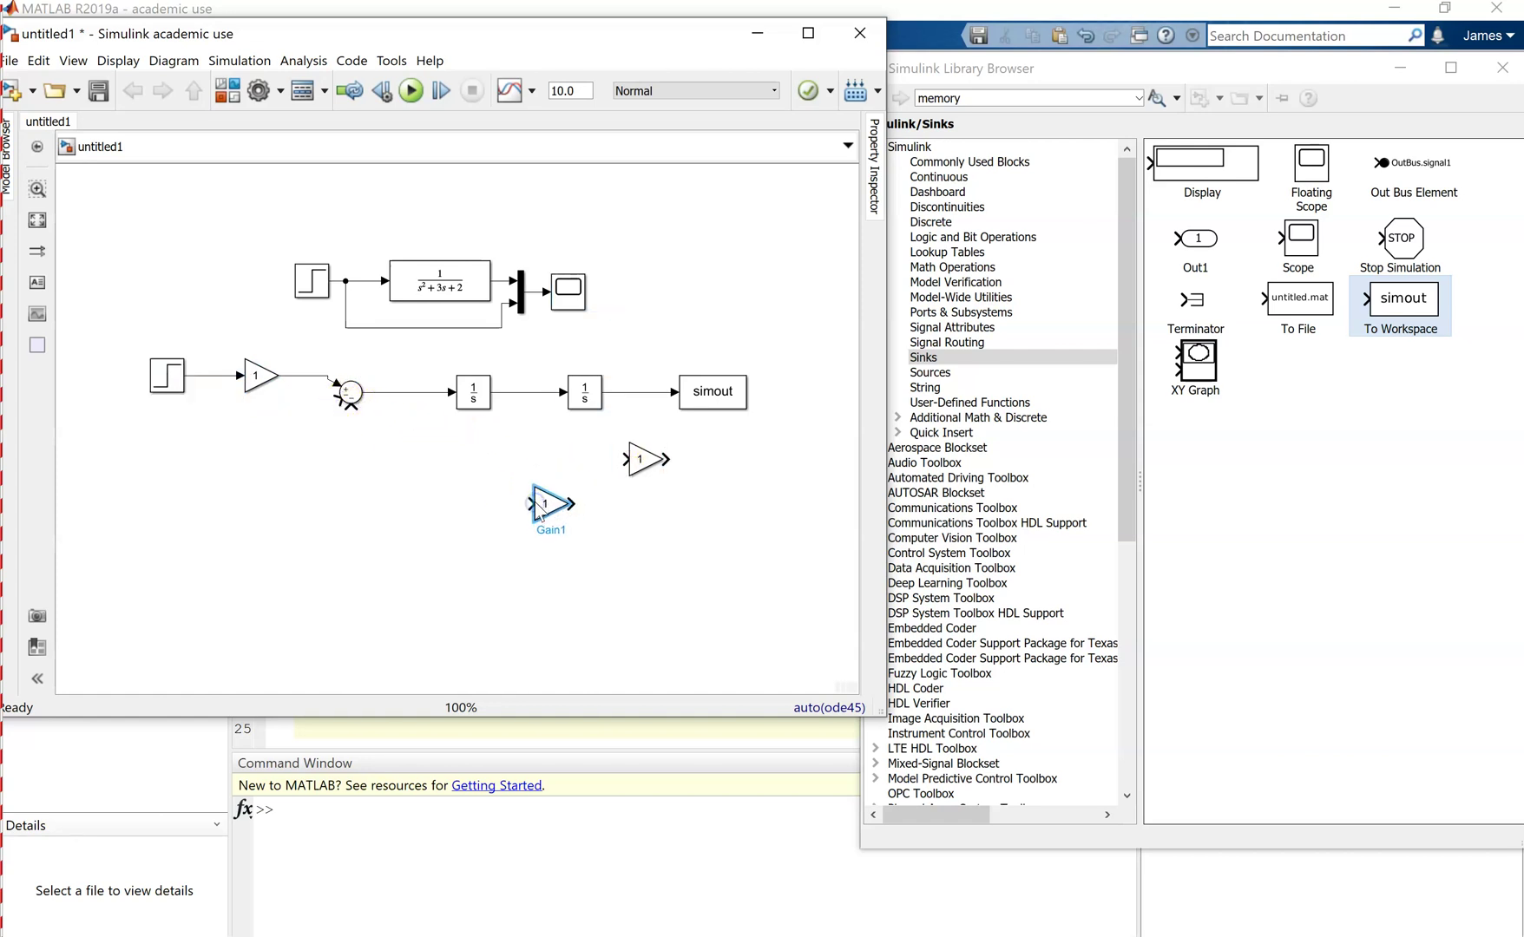
Step: Flip the spare gain Gain1 so it faces left
click(551, 506)
right_click(551, 507)
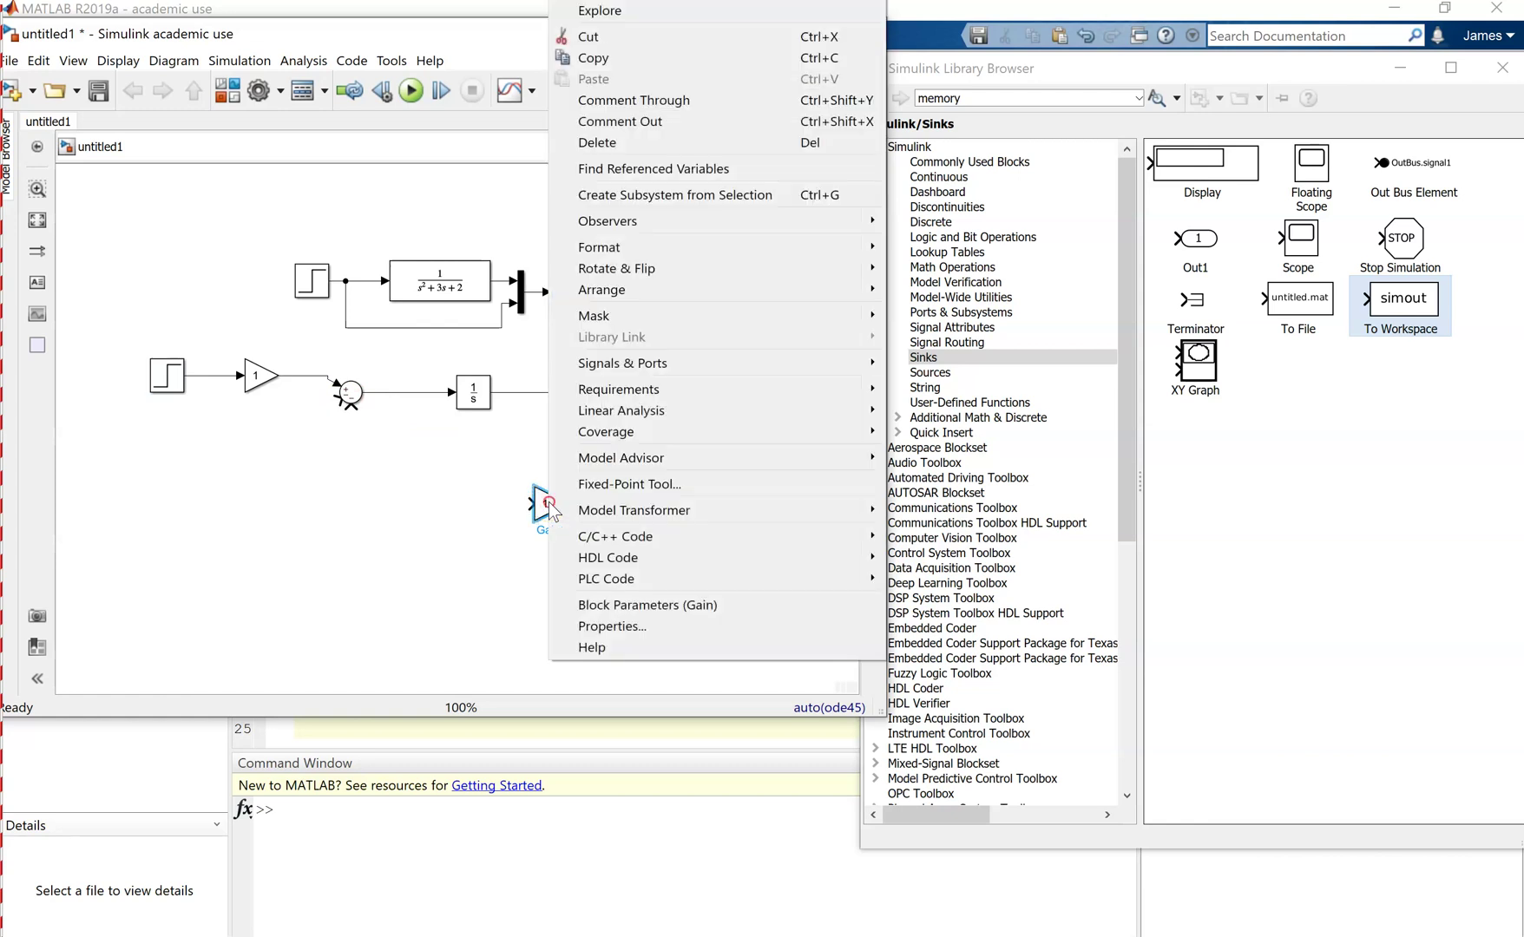
click(710, 268)
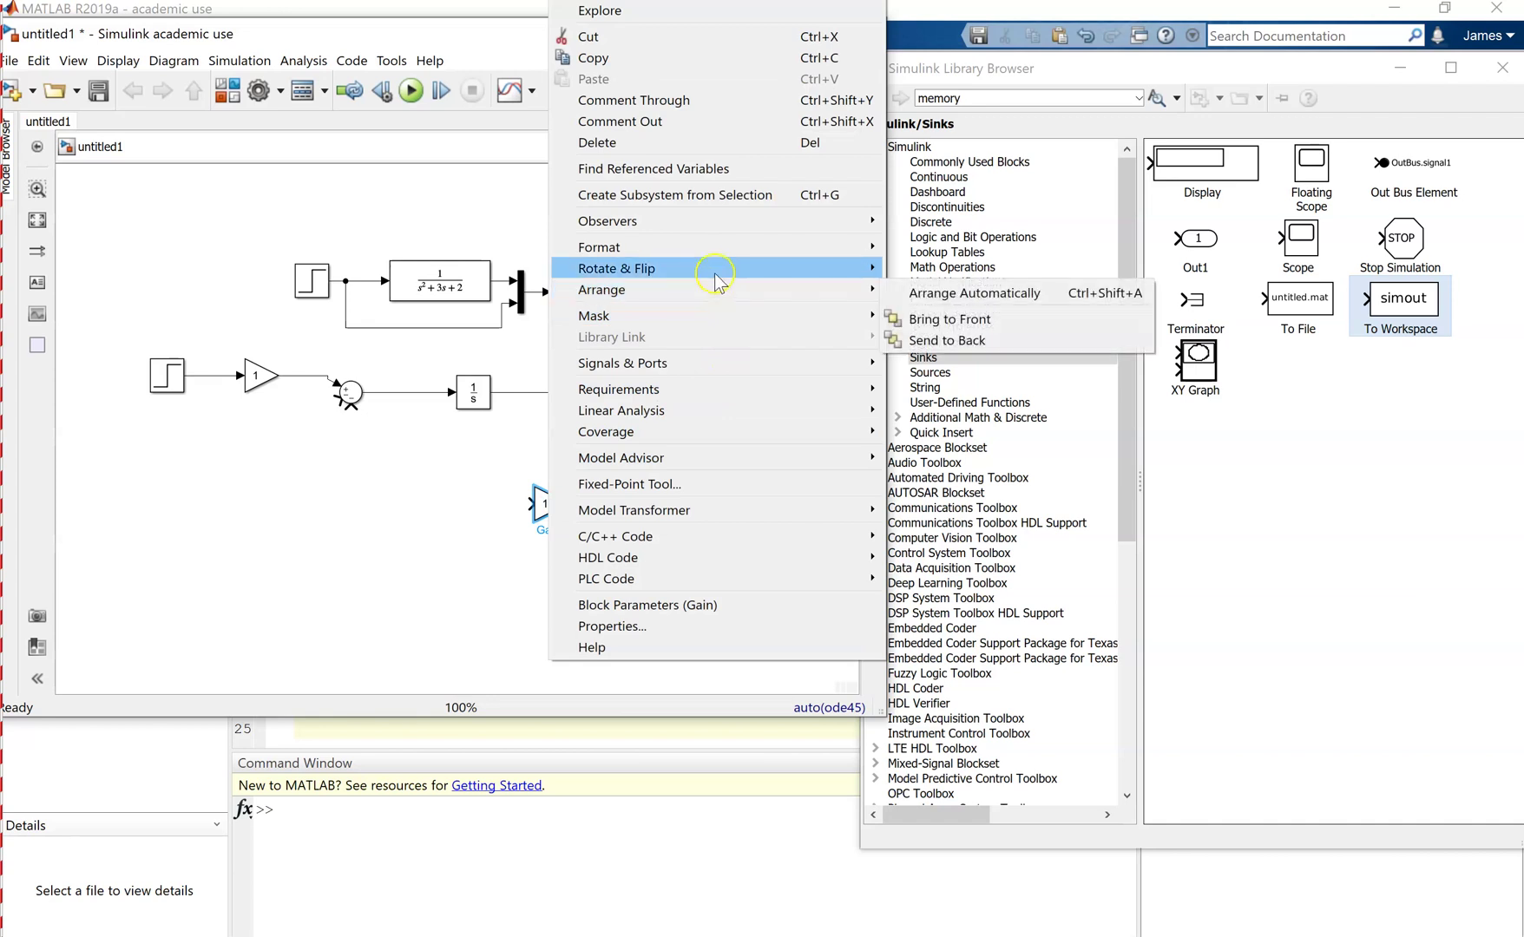
click(1002, 318)
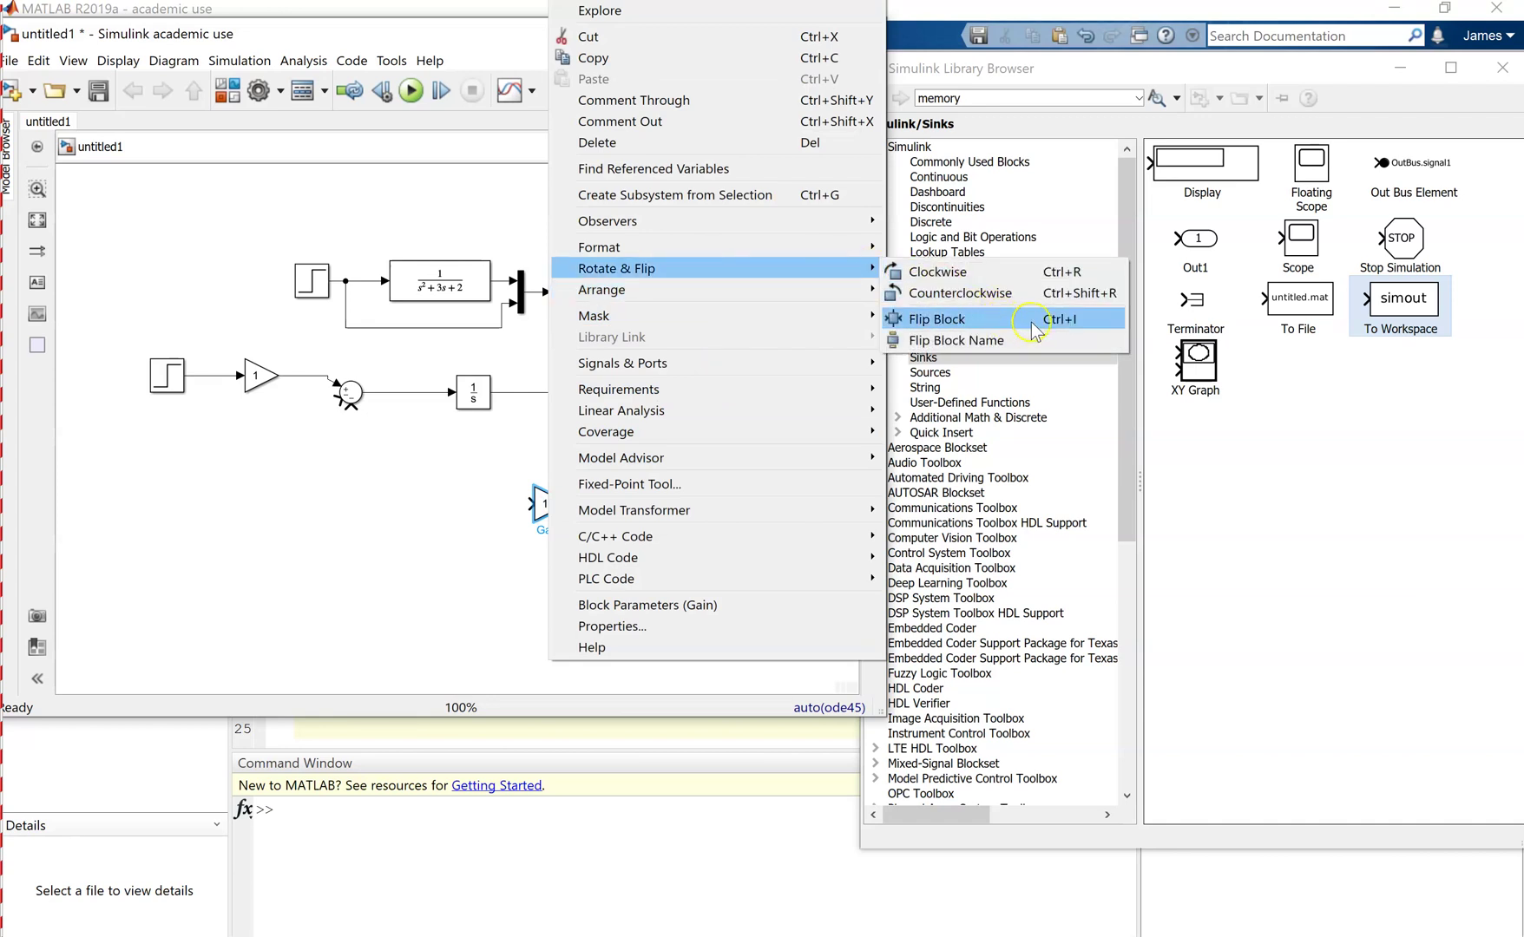
Step: Flip Gain2 to face left, move it below the first integrator, and wire it to the Sum's lower input
click(636, 452)
key(ctrl+v)
key(ctrl+i)
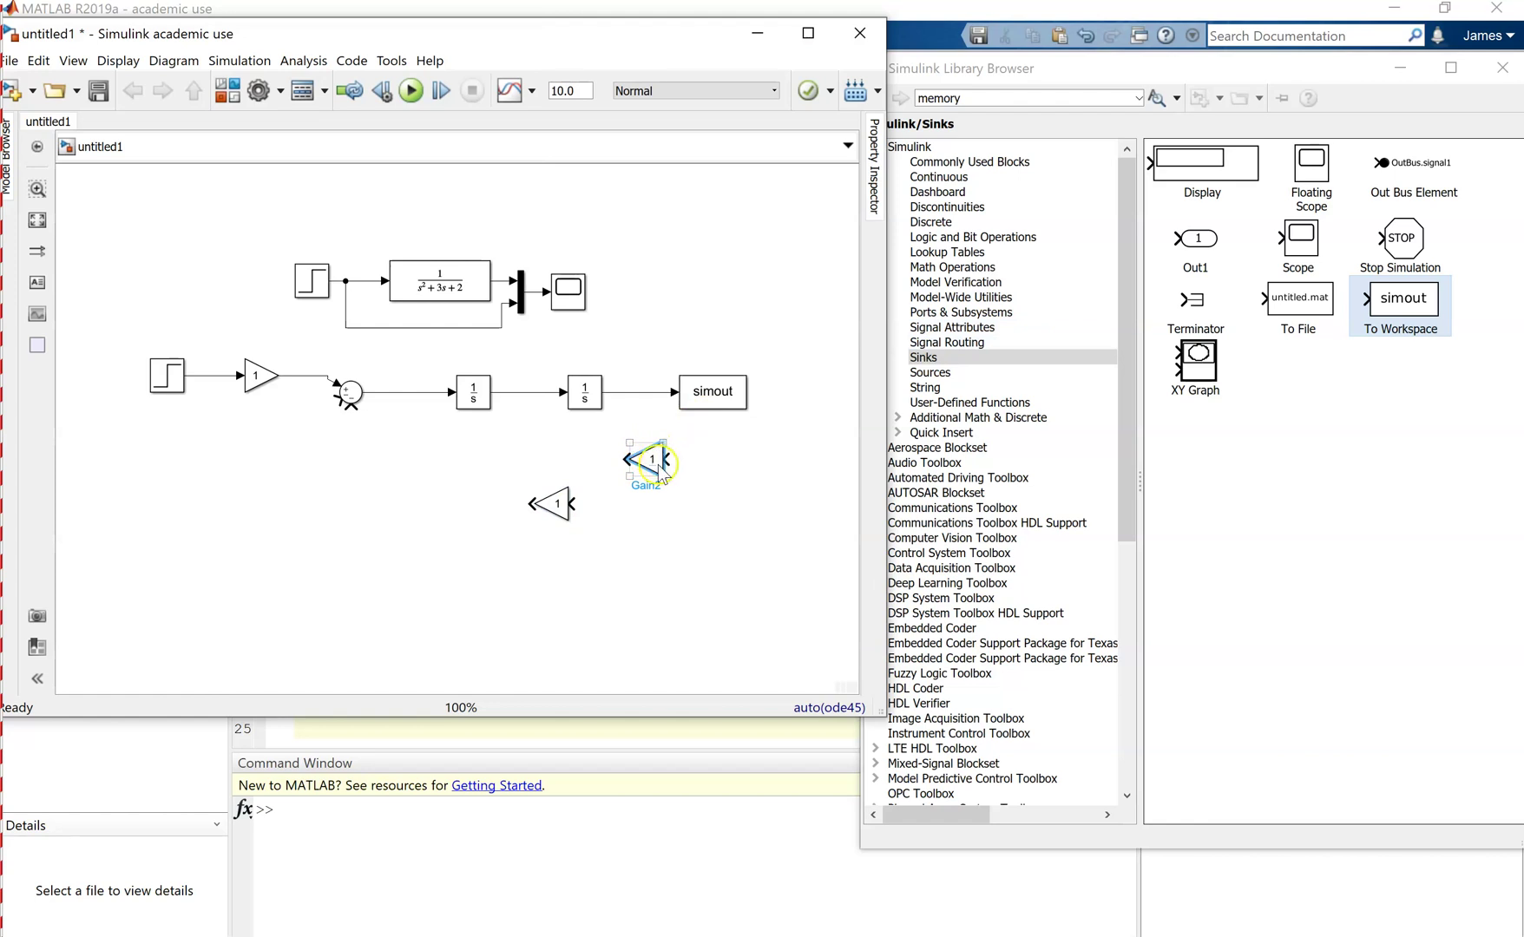
drag(646, 460, 524, 395)
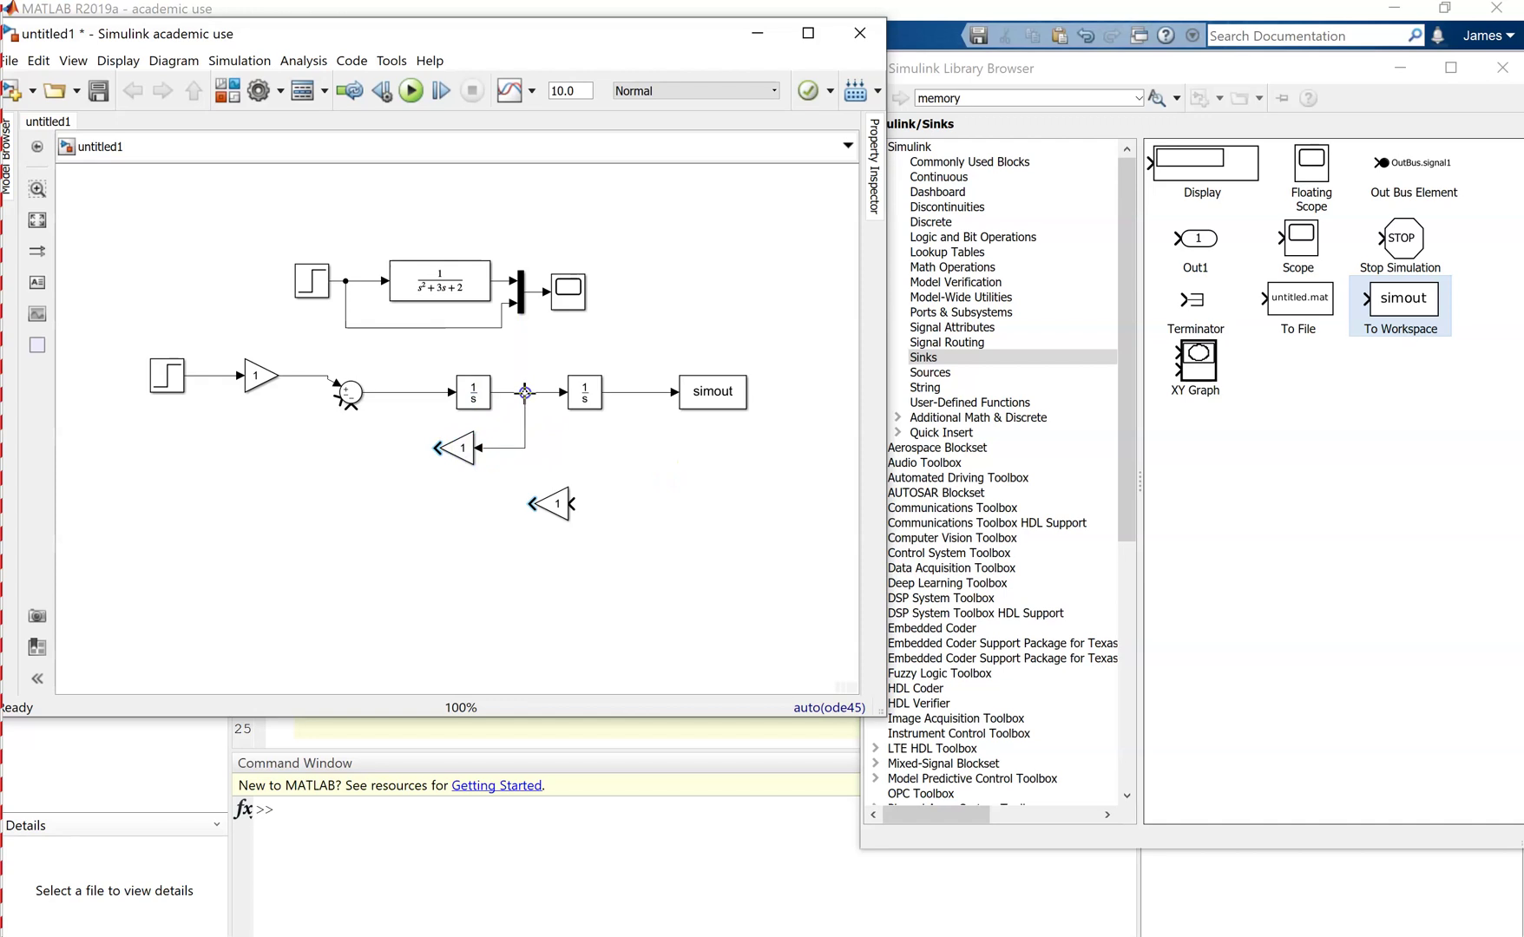
click(428, 447)
drag(376, 418, 636, 392)
Step: Finish wiring Gain1 from the simout line and set the forward gain to K*b
click(691, 457)
click(256, 375)
double_click(257, 376)
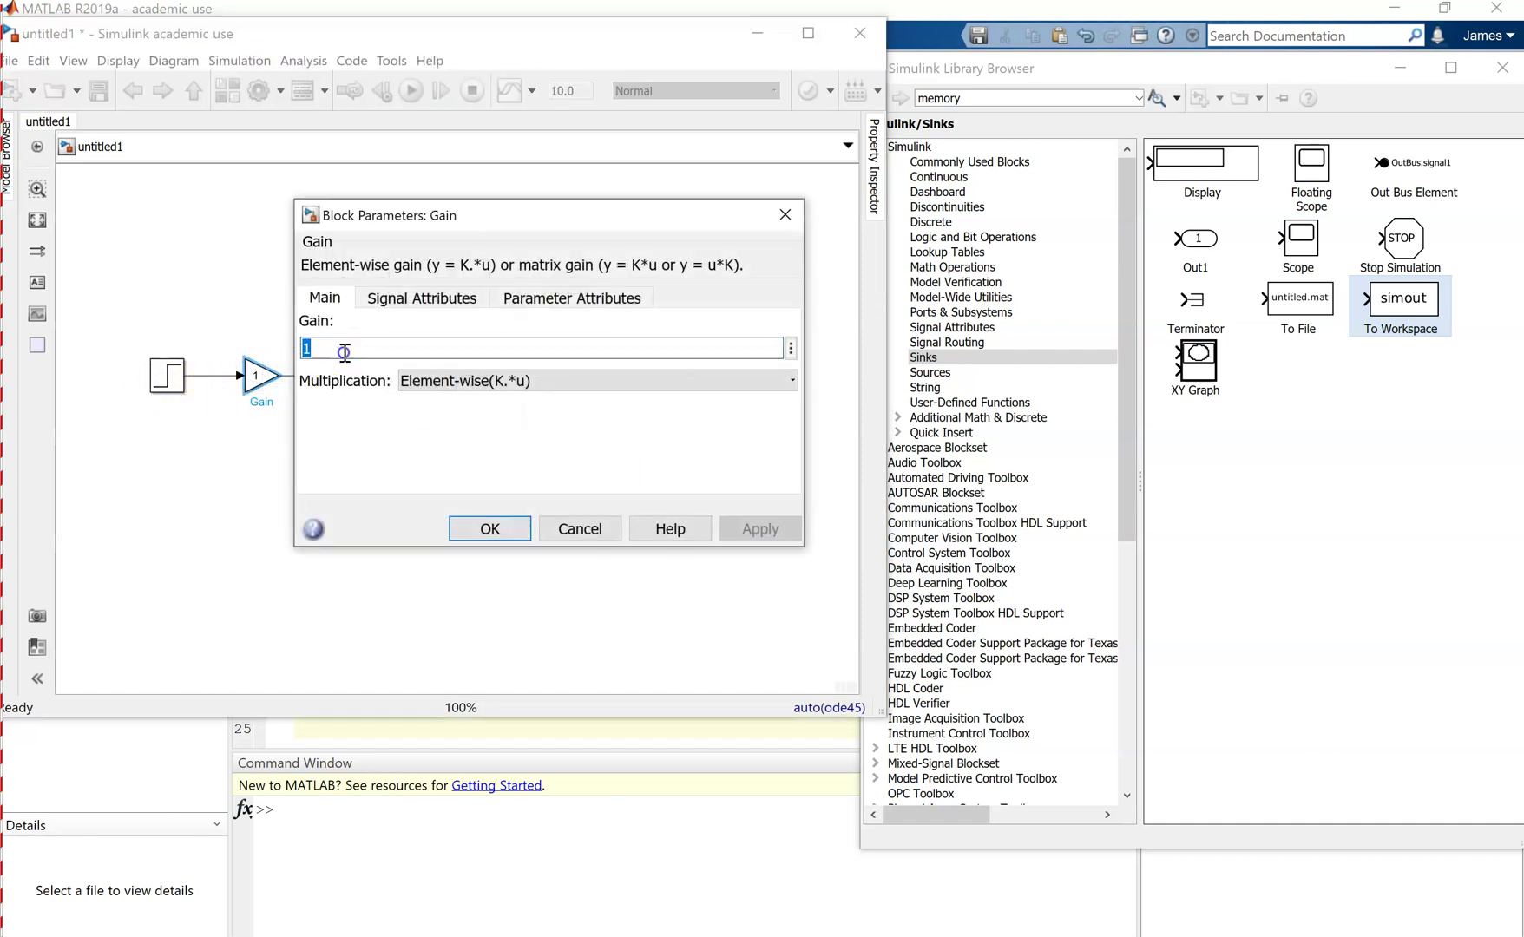
key(BackSpace)
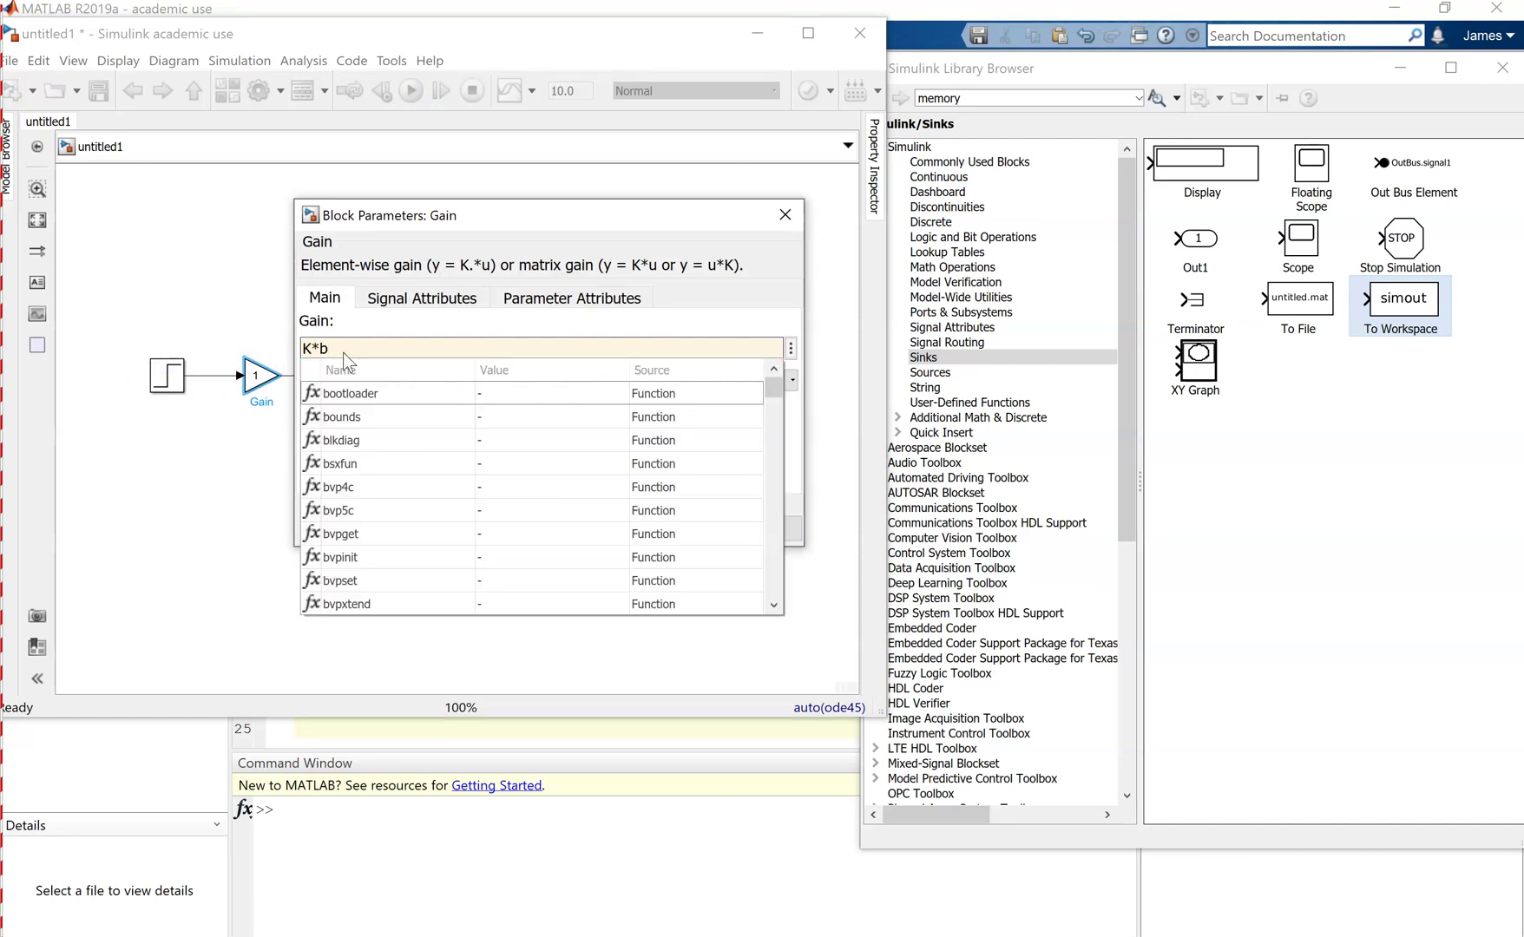
click(451, 208)
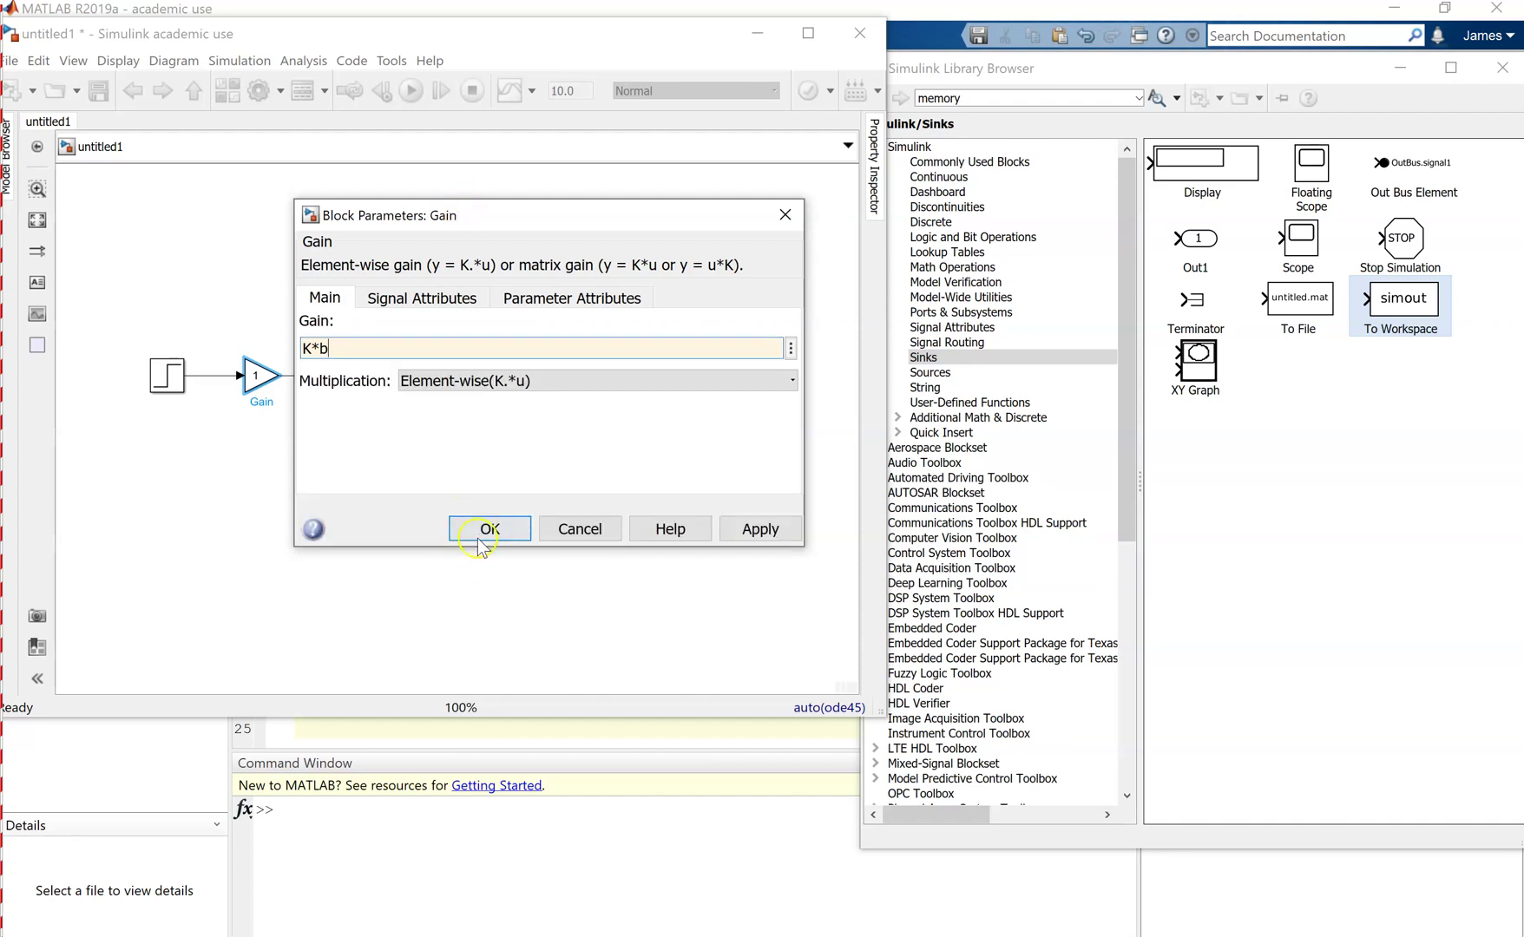
click(486, 529)
Step: Set the feedback gains to a for Gain2 and b for Gain1
click(461, 446)
double_click(461, 446)
key(BackSpace)
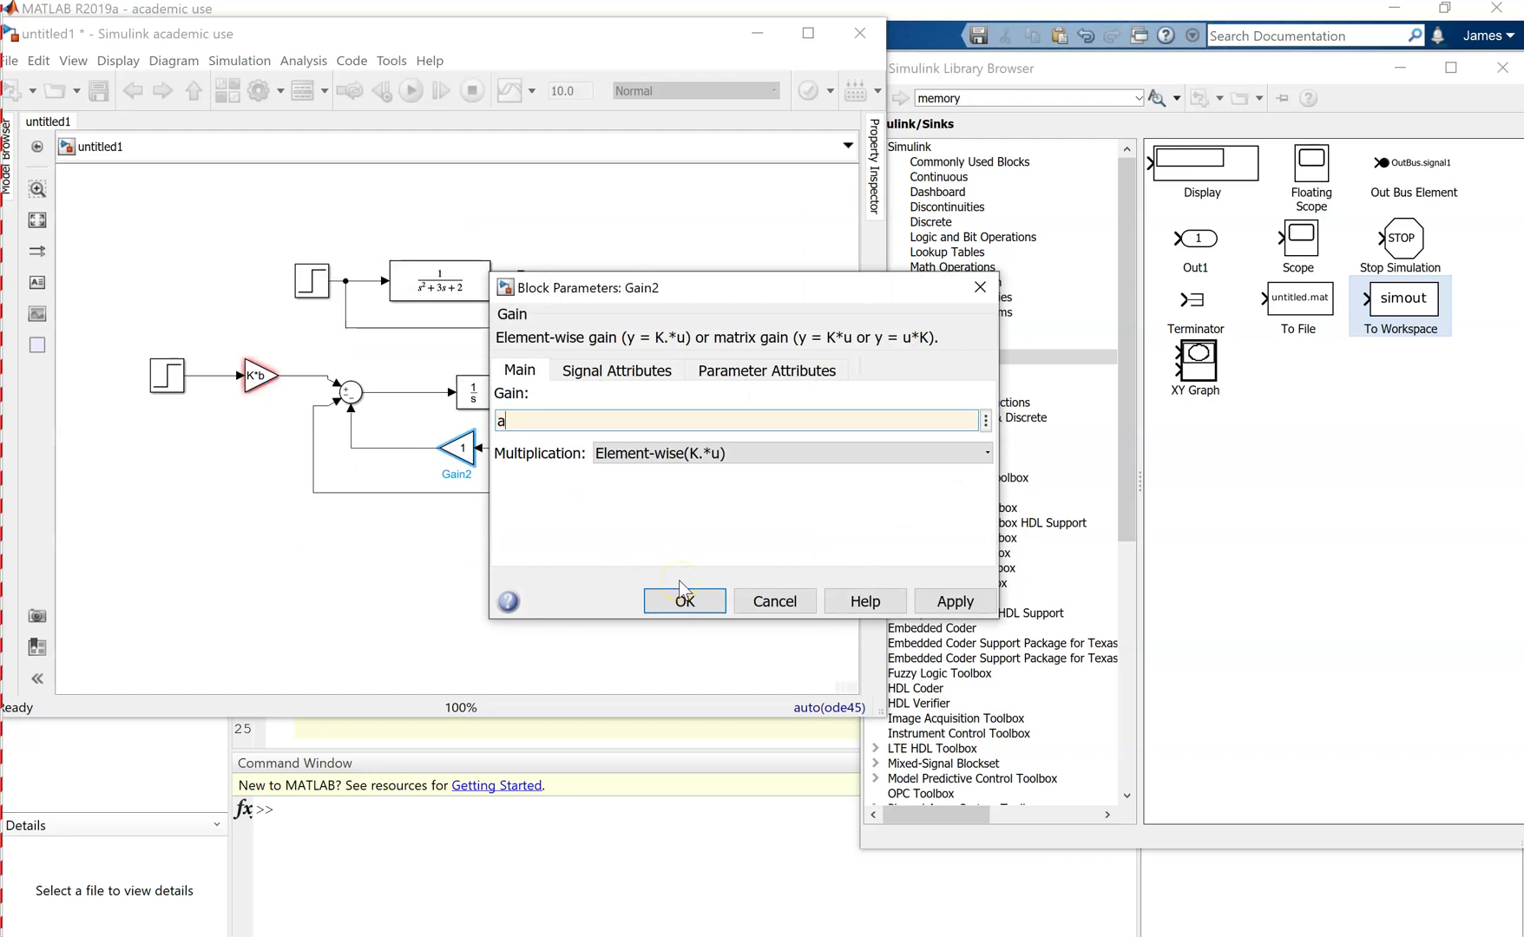
text(a)
click(685, 599)
click(531, 491)
double_click(535, 495)
text(b)
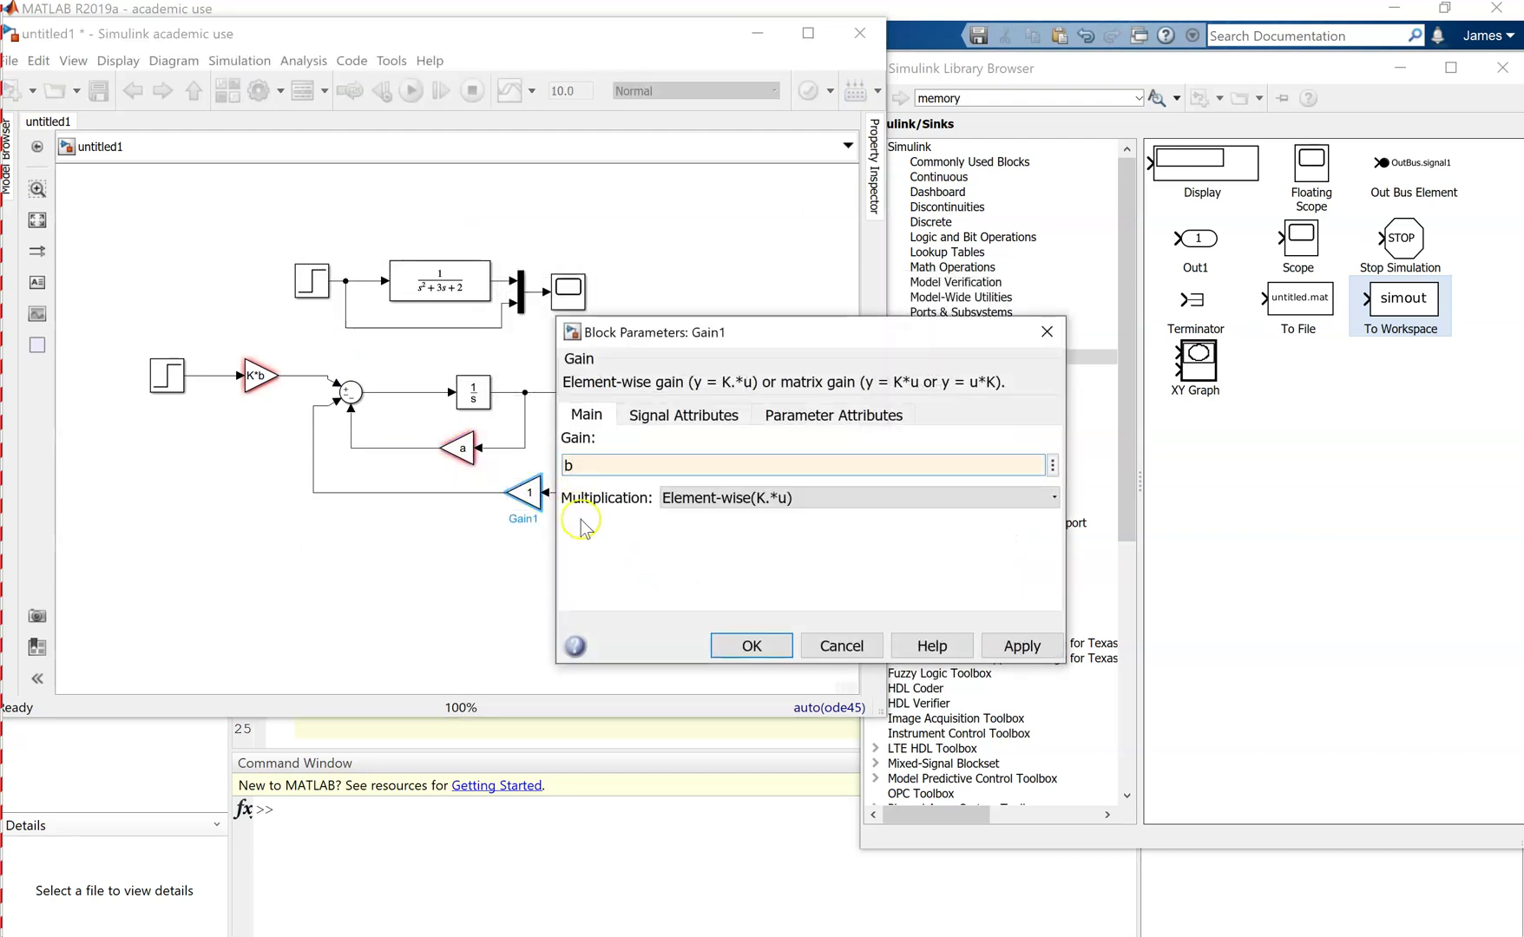
click(746, 644)
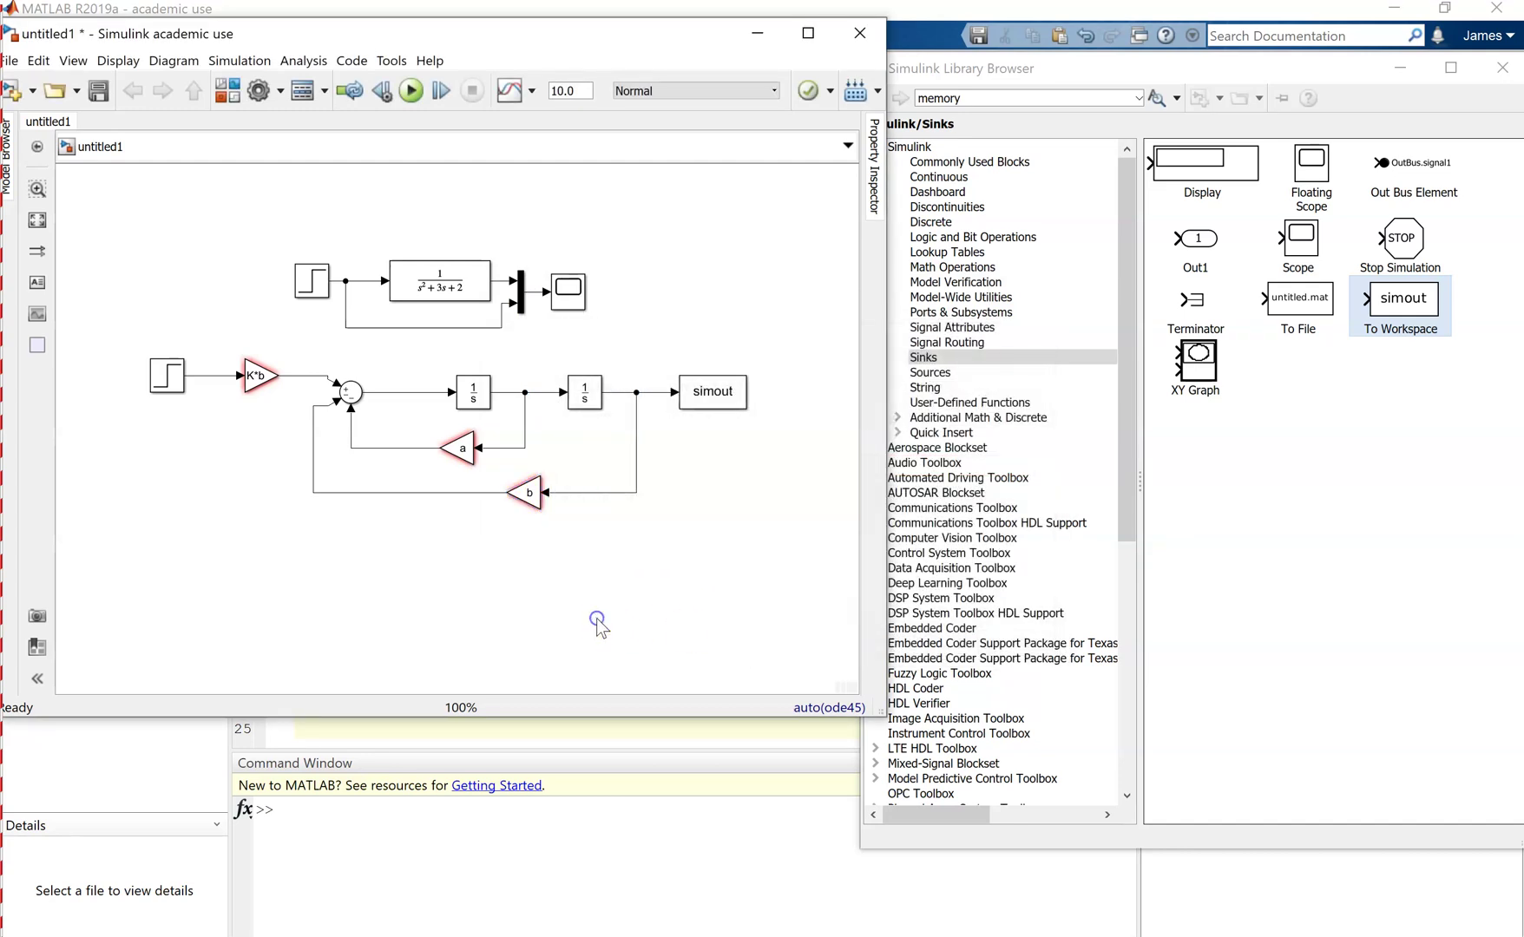
Step: Hide the Library Browser and move the model window aside to reveal Sim_process.m
click(1392, 69)
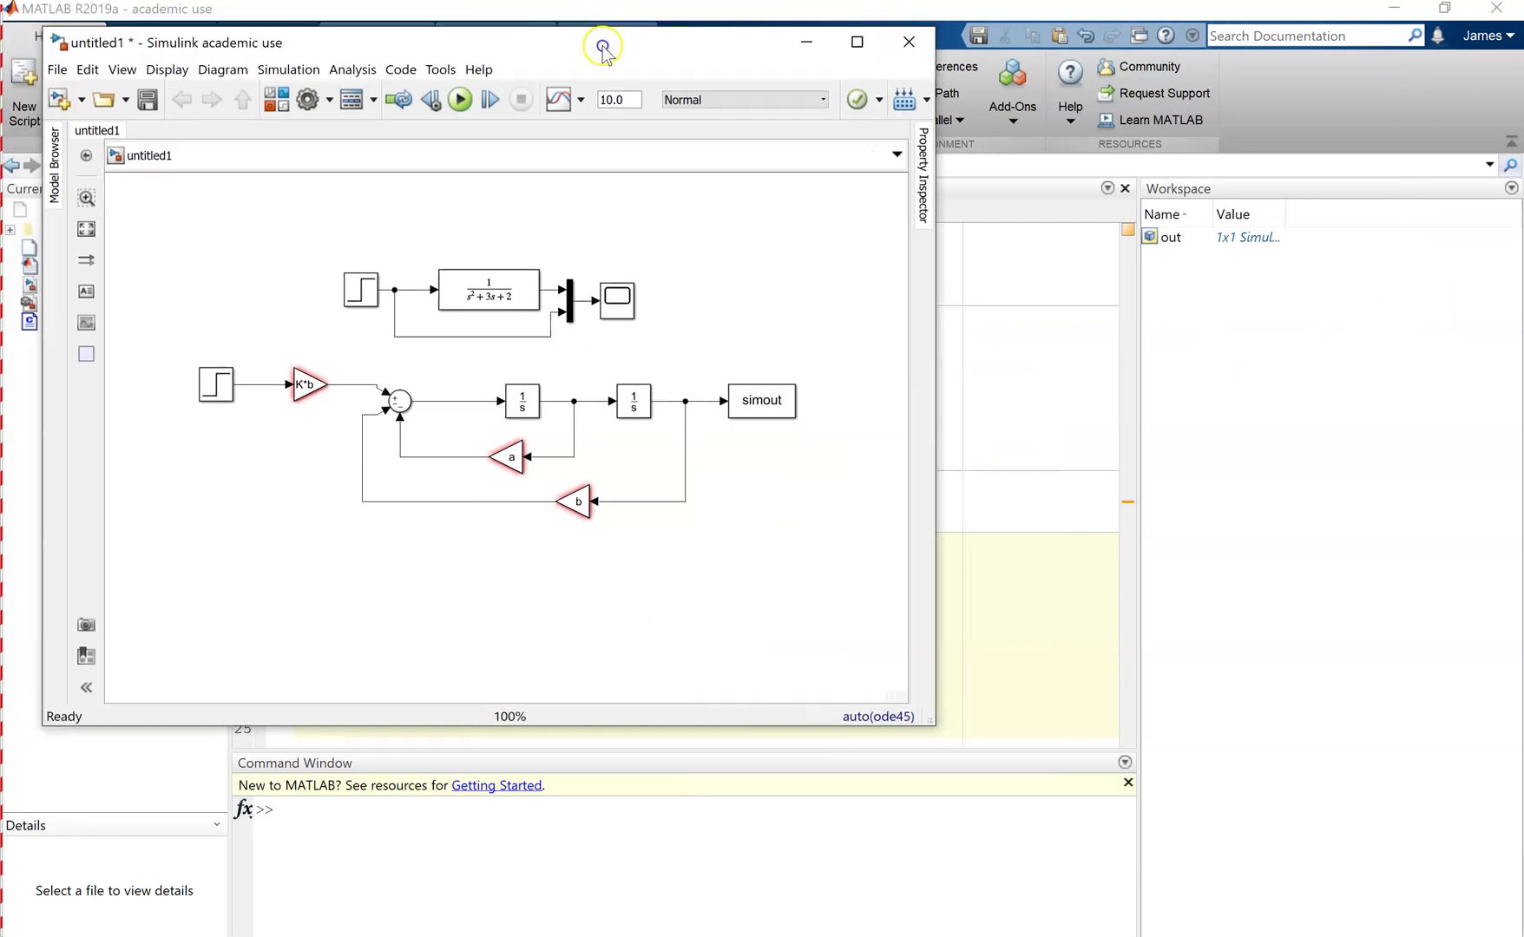
drag(634, 53, 1253, 123)
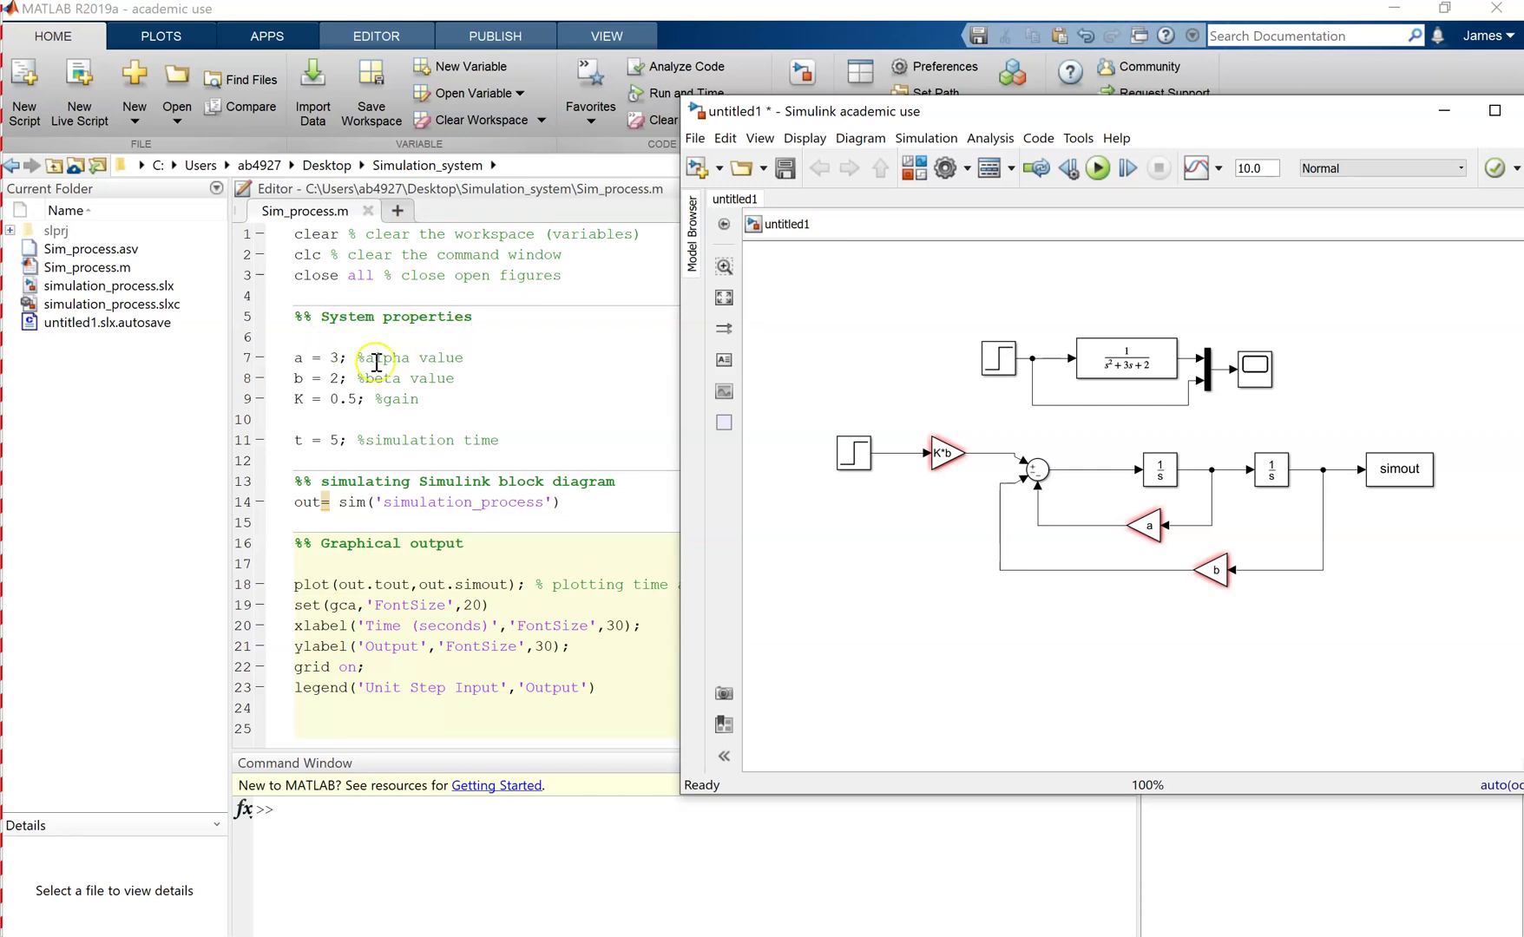
click(1143, 527)
click(1098, 507)
Step: Change line 11 of Sim_process.m to t = 10 and save the script
click(338, 441)
key(BackSpace)
text(10)
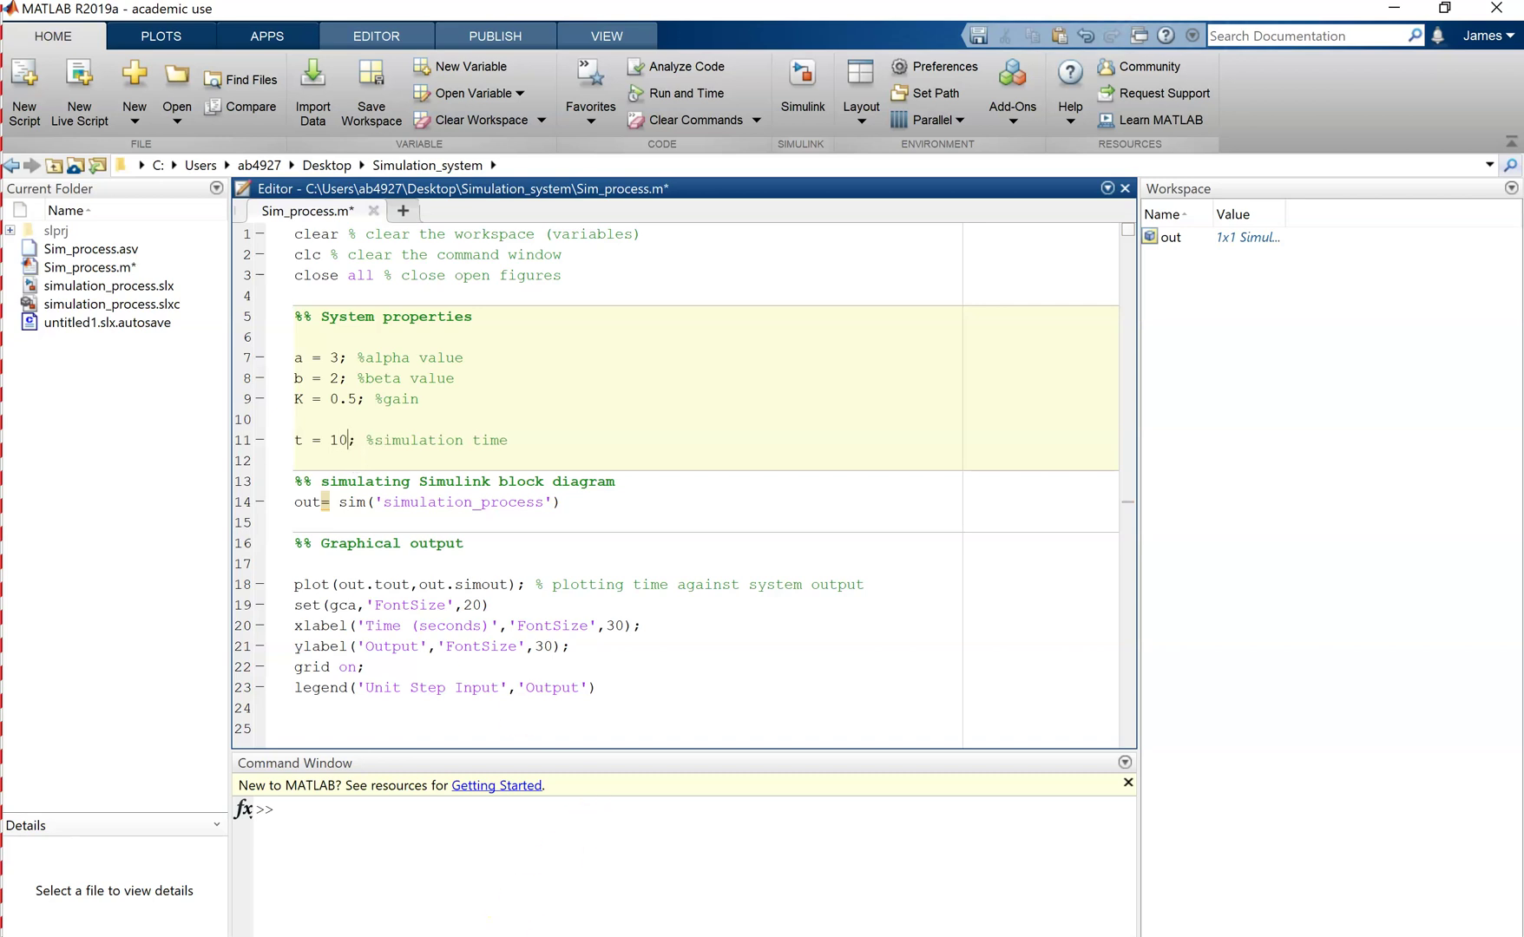
key(ctrl+s)
Step: Bring the model window forward, then check the sim command on line 14
mouse_move(521, 933)
click(759, 913)
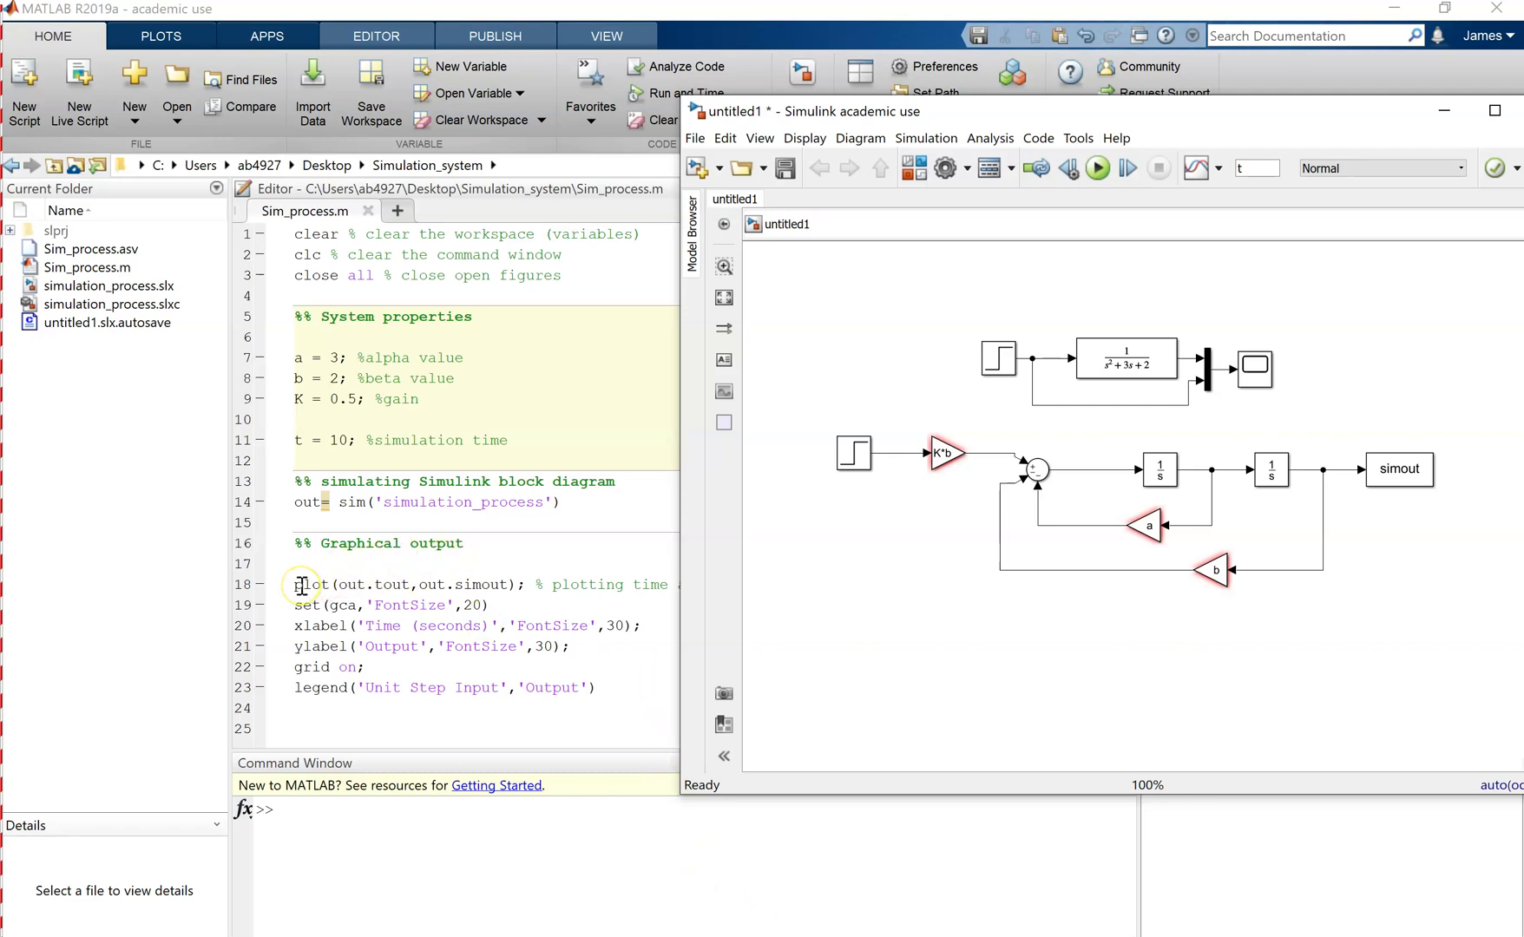
click(300, 504)
Step: Save the model as simulation_process in Desktop > Simulation_system, replacing the existing file
drag(546, 506, 395, 507)
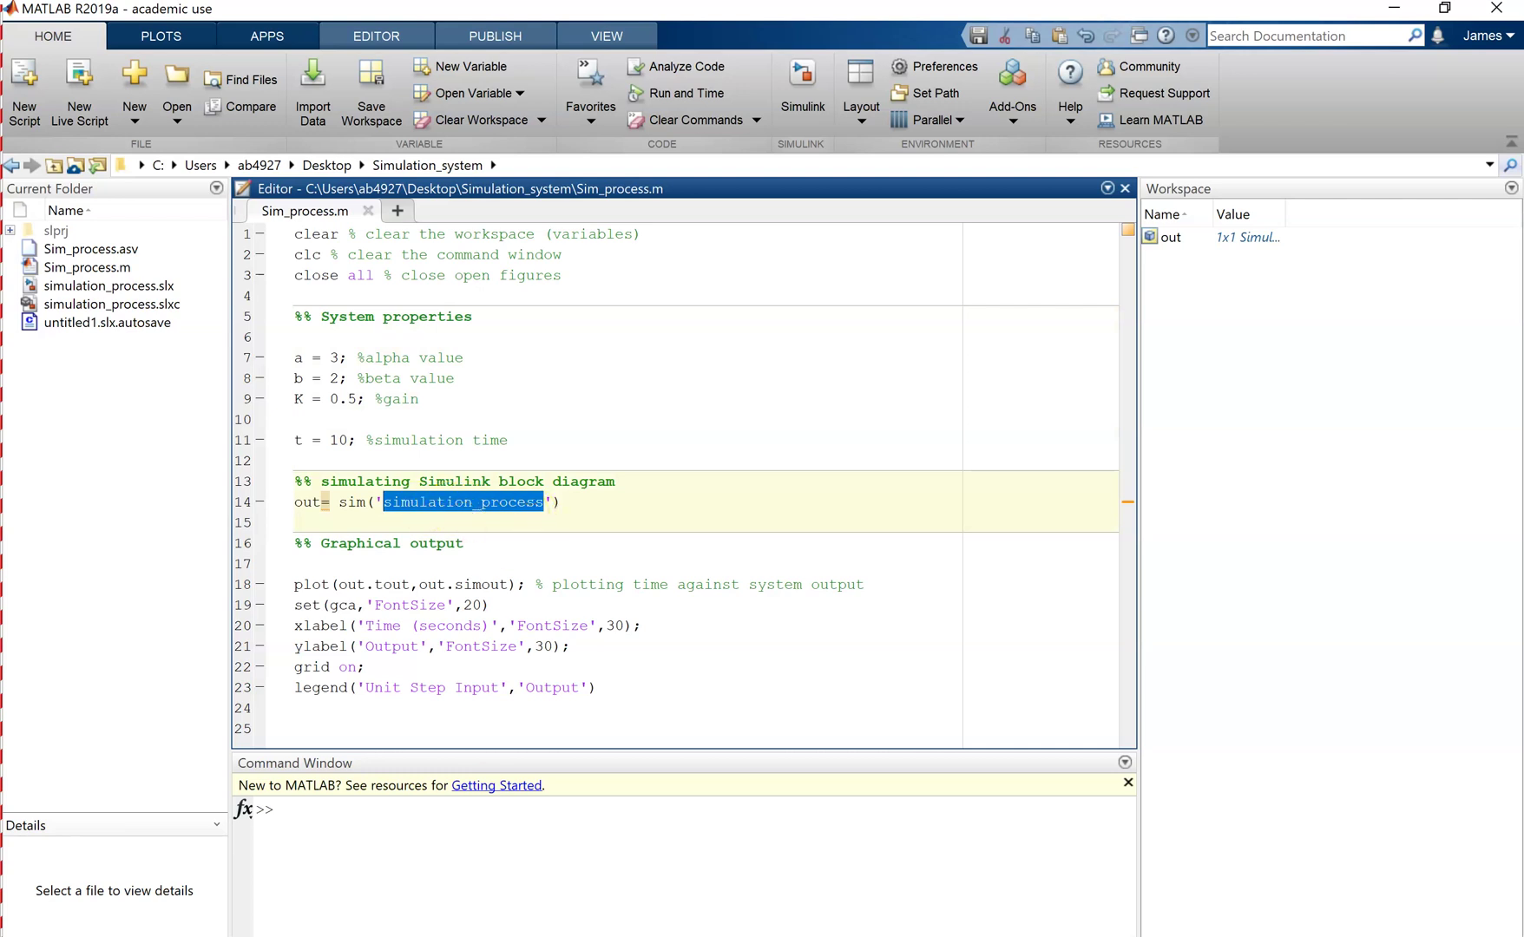
click(734, 909)
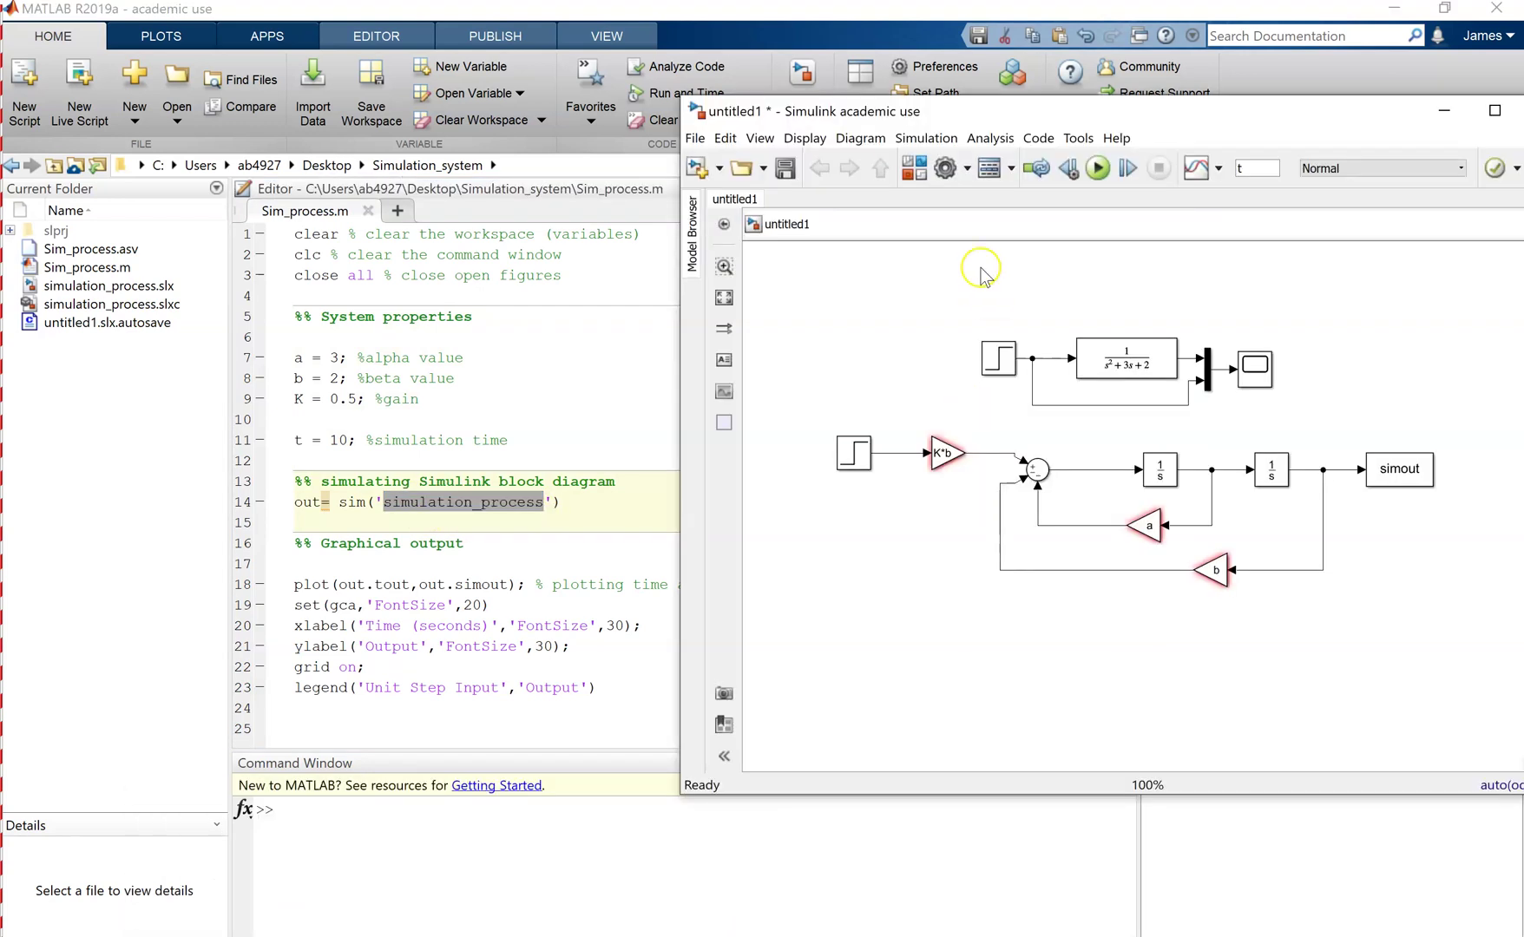
click(695, 141)
click(763, 270)
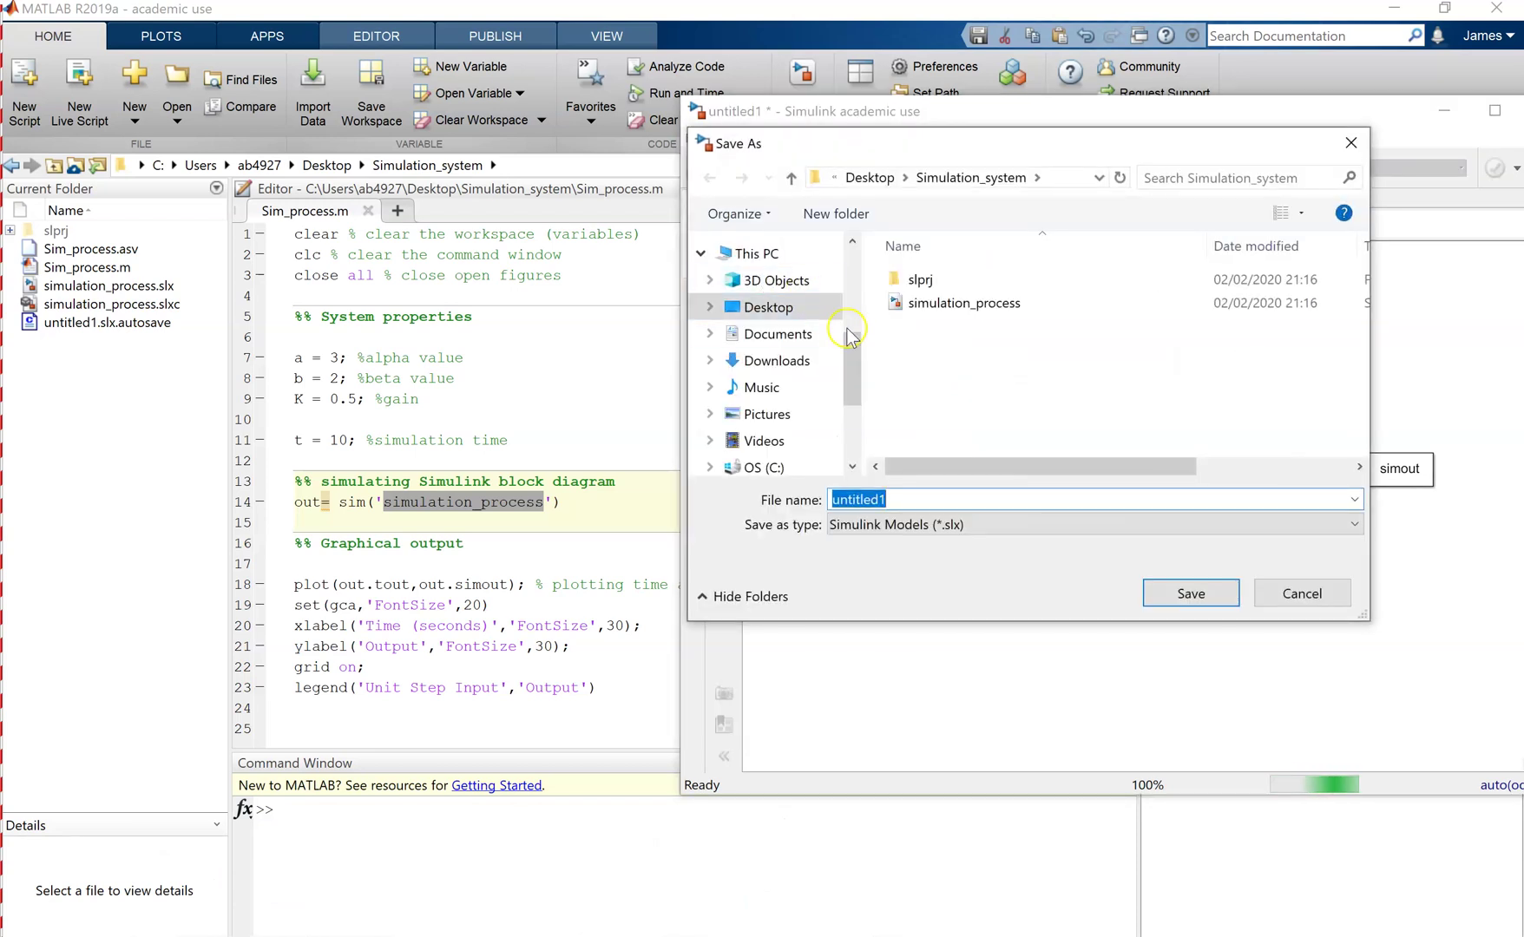
click(773, 311)
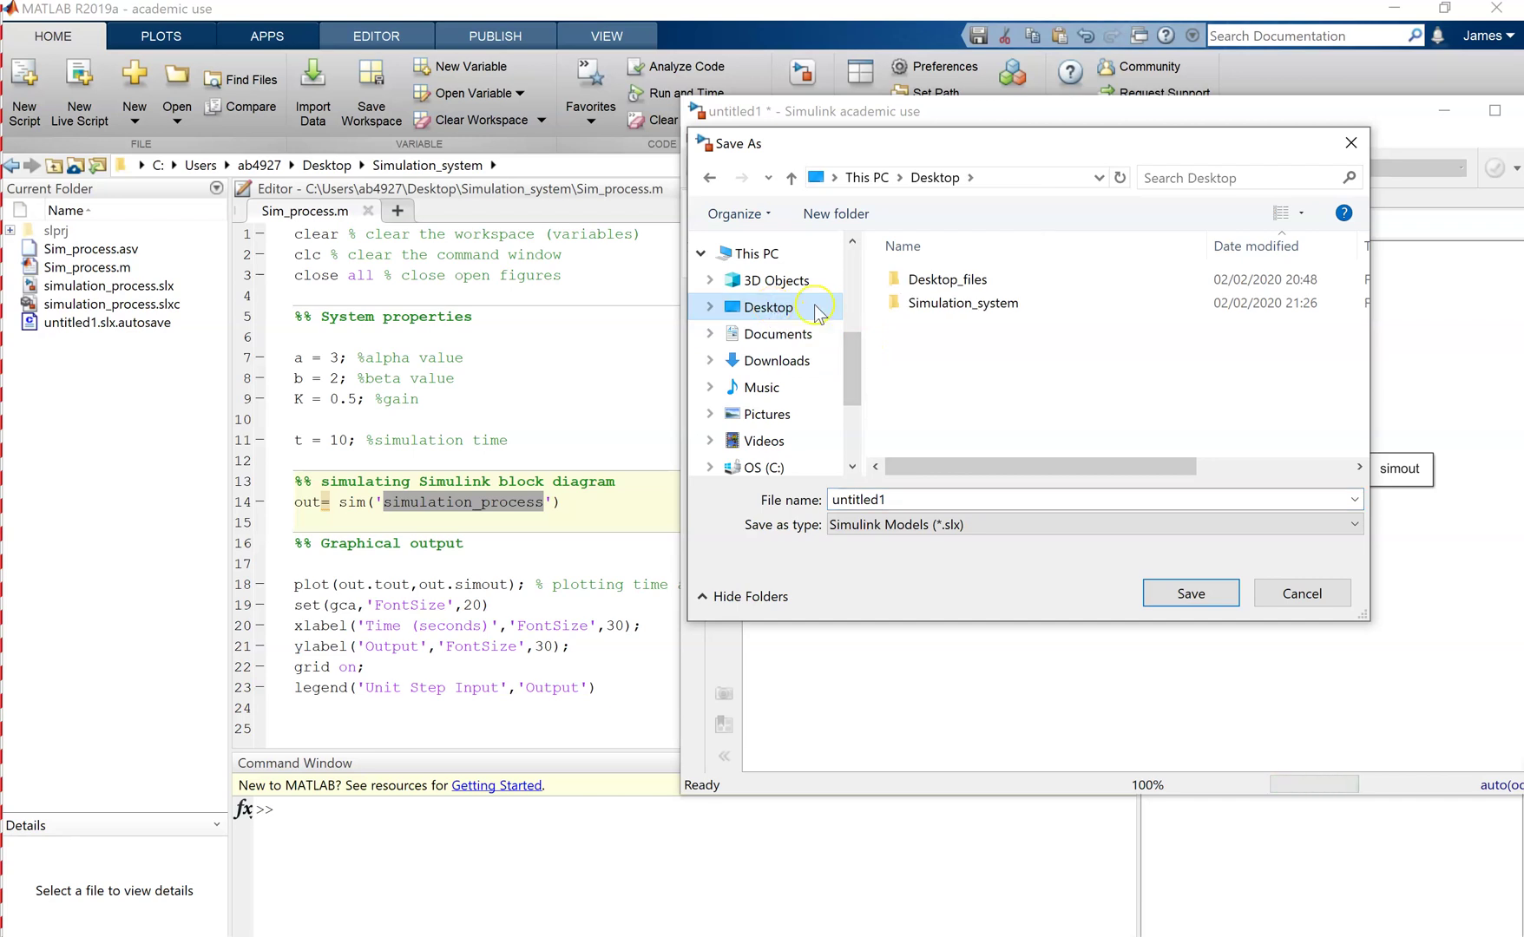
double_click(929, 303)
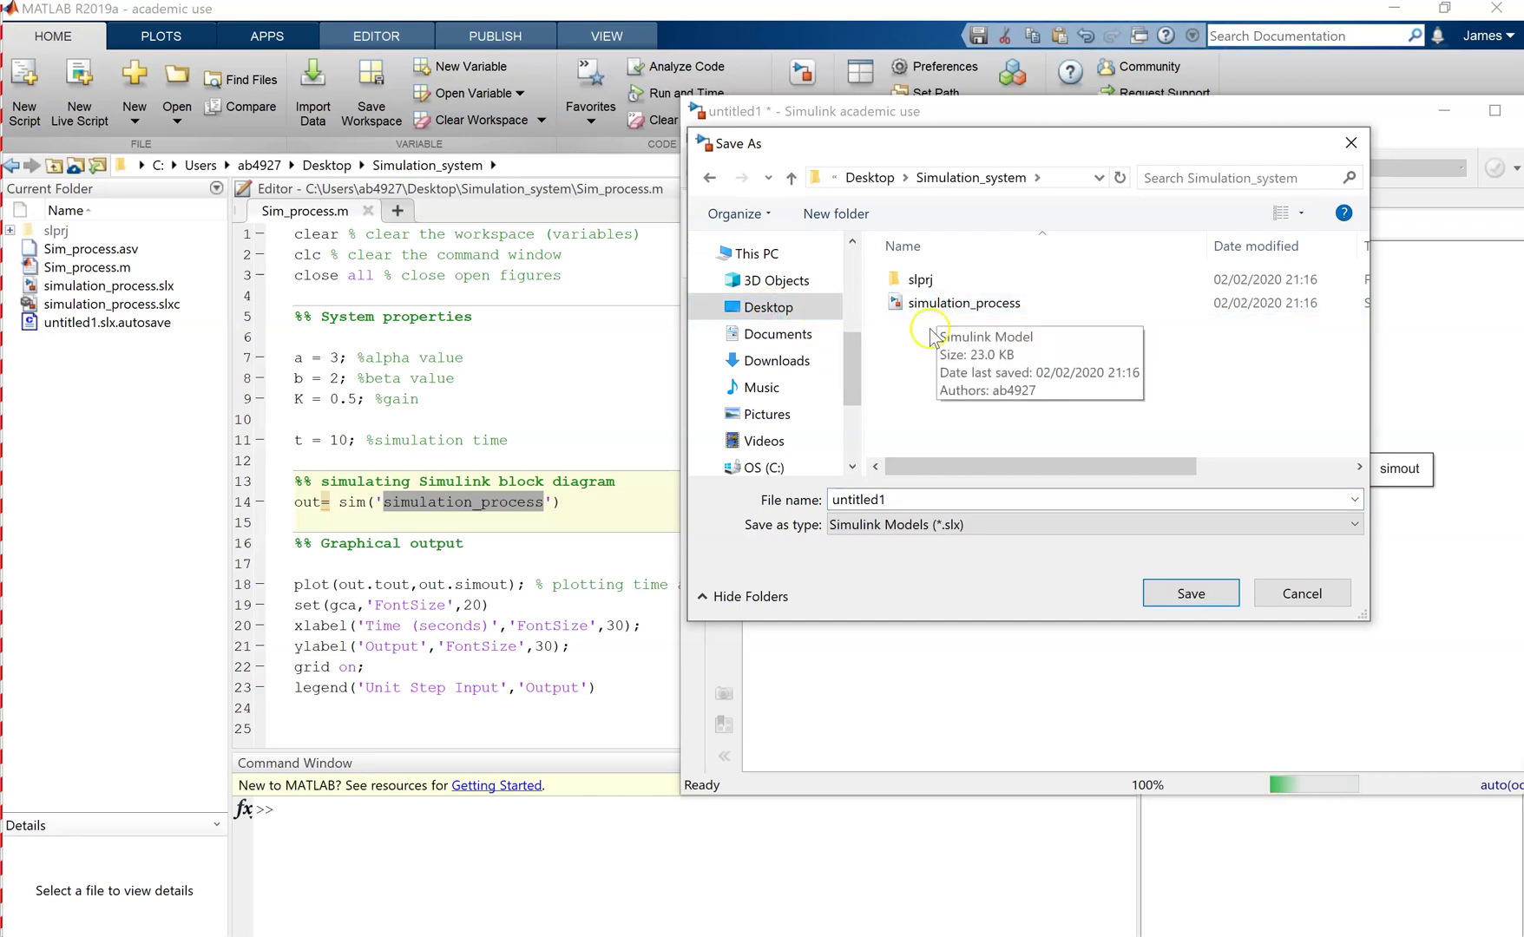
click(951, 314)
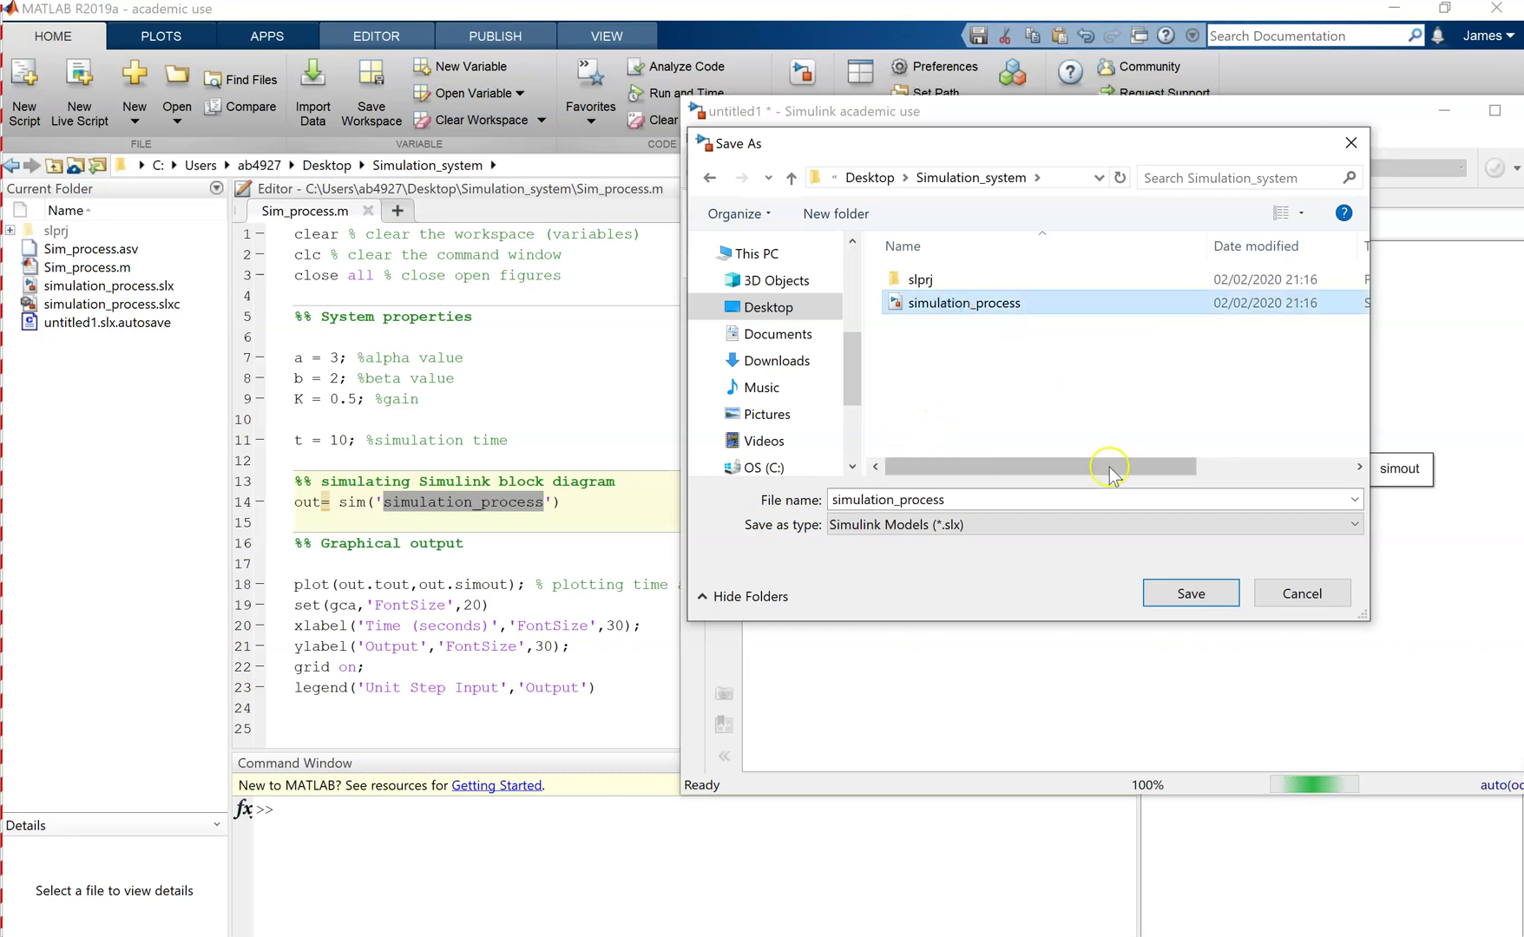
click(784, 316)
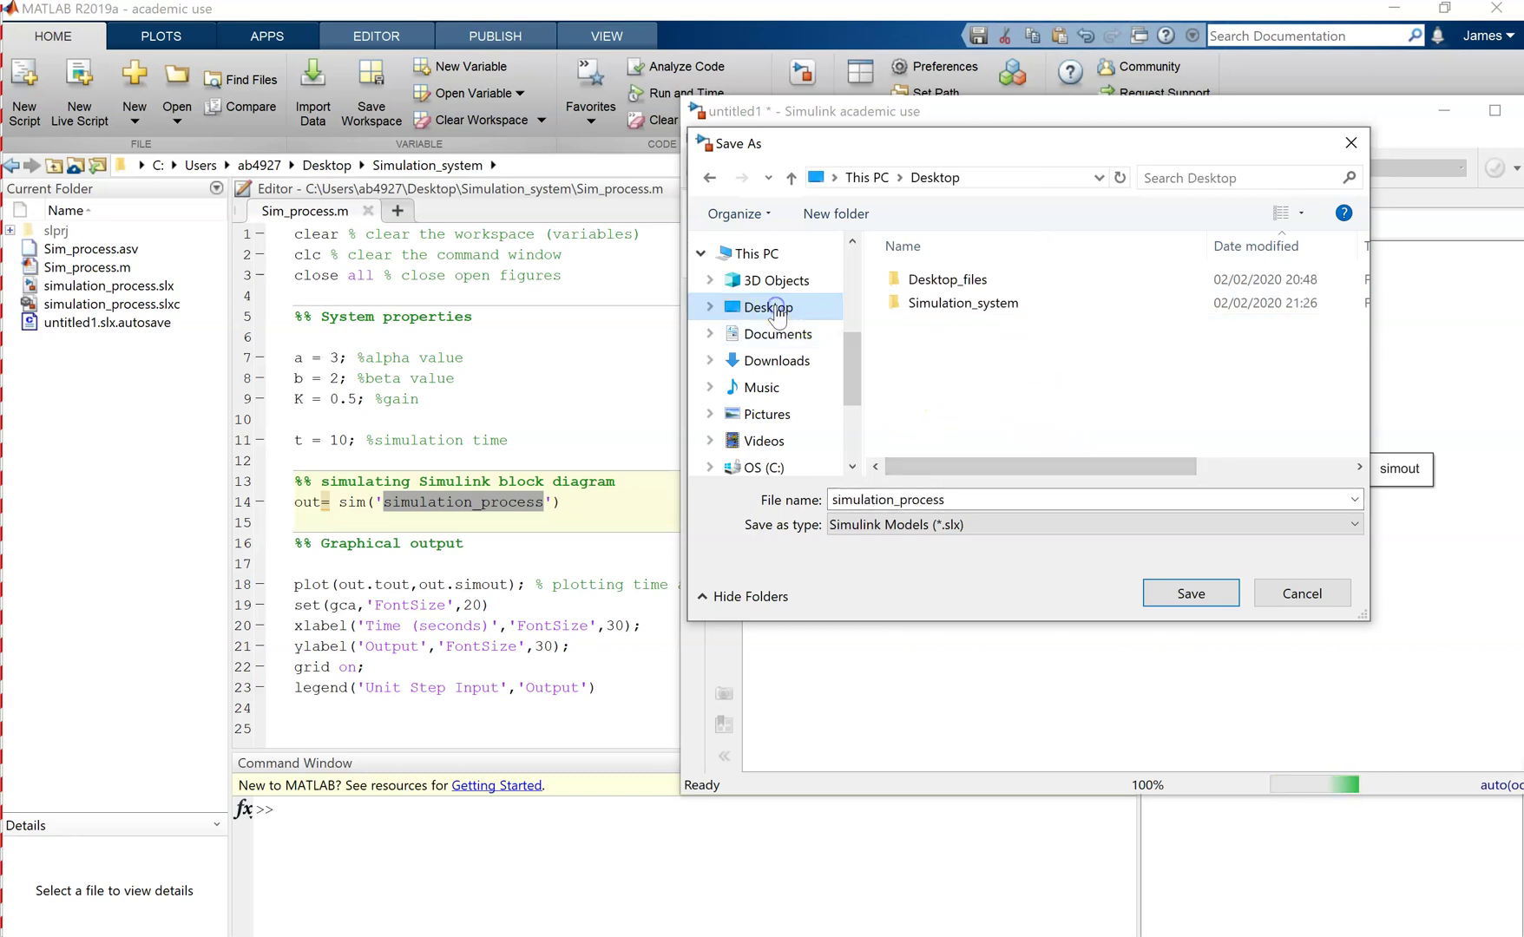
double_click(972, 305)
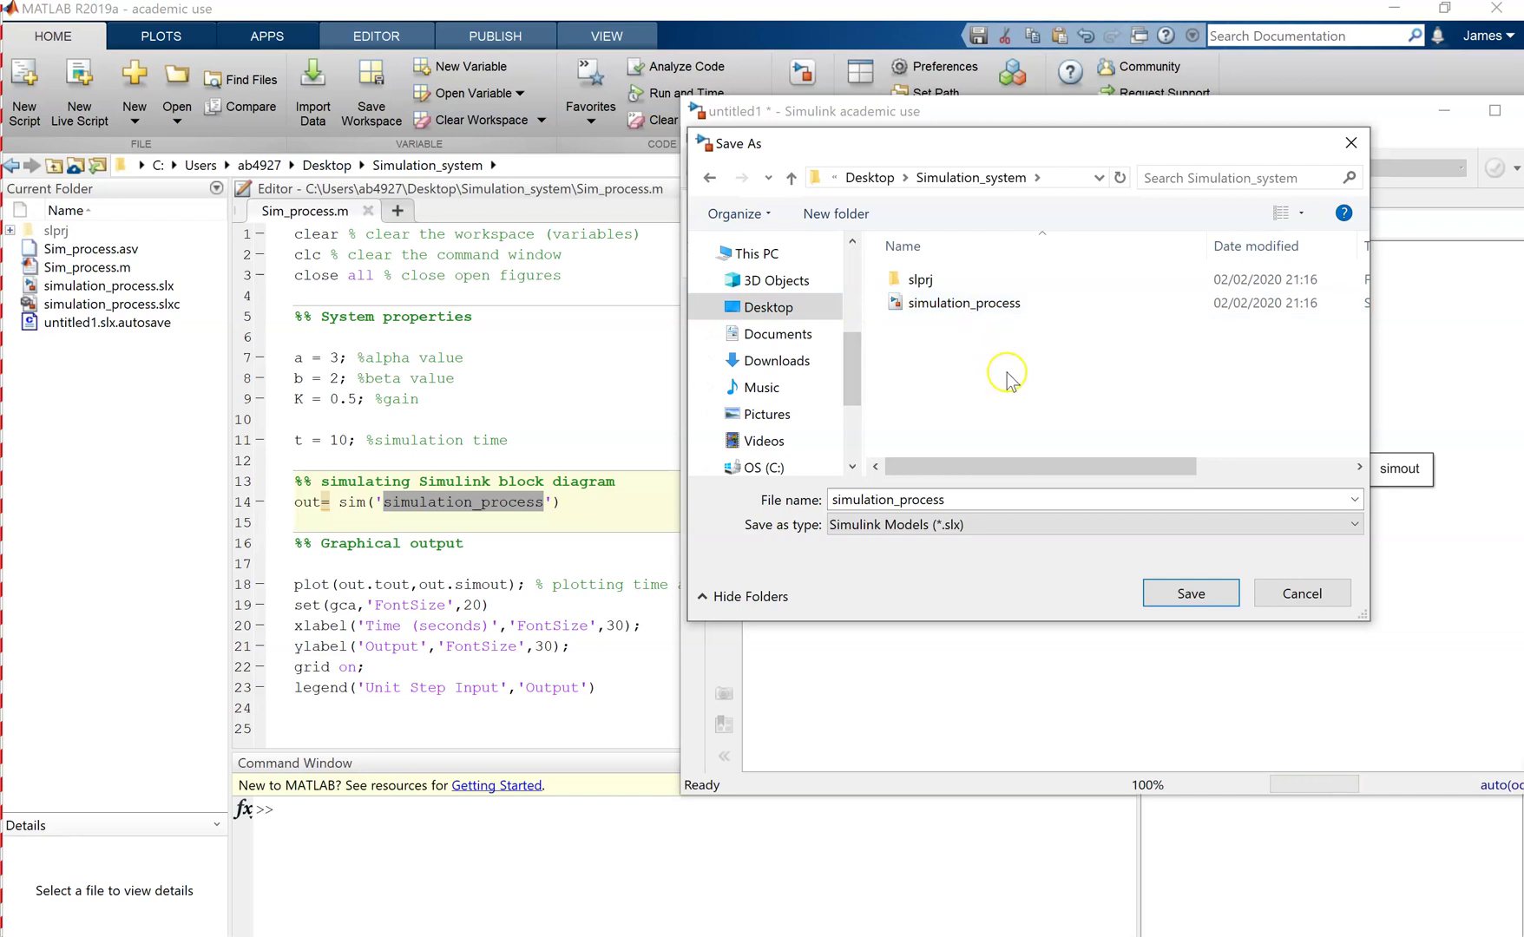
click(986, 304)
click(1187, 595)
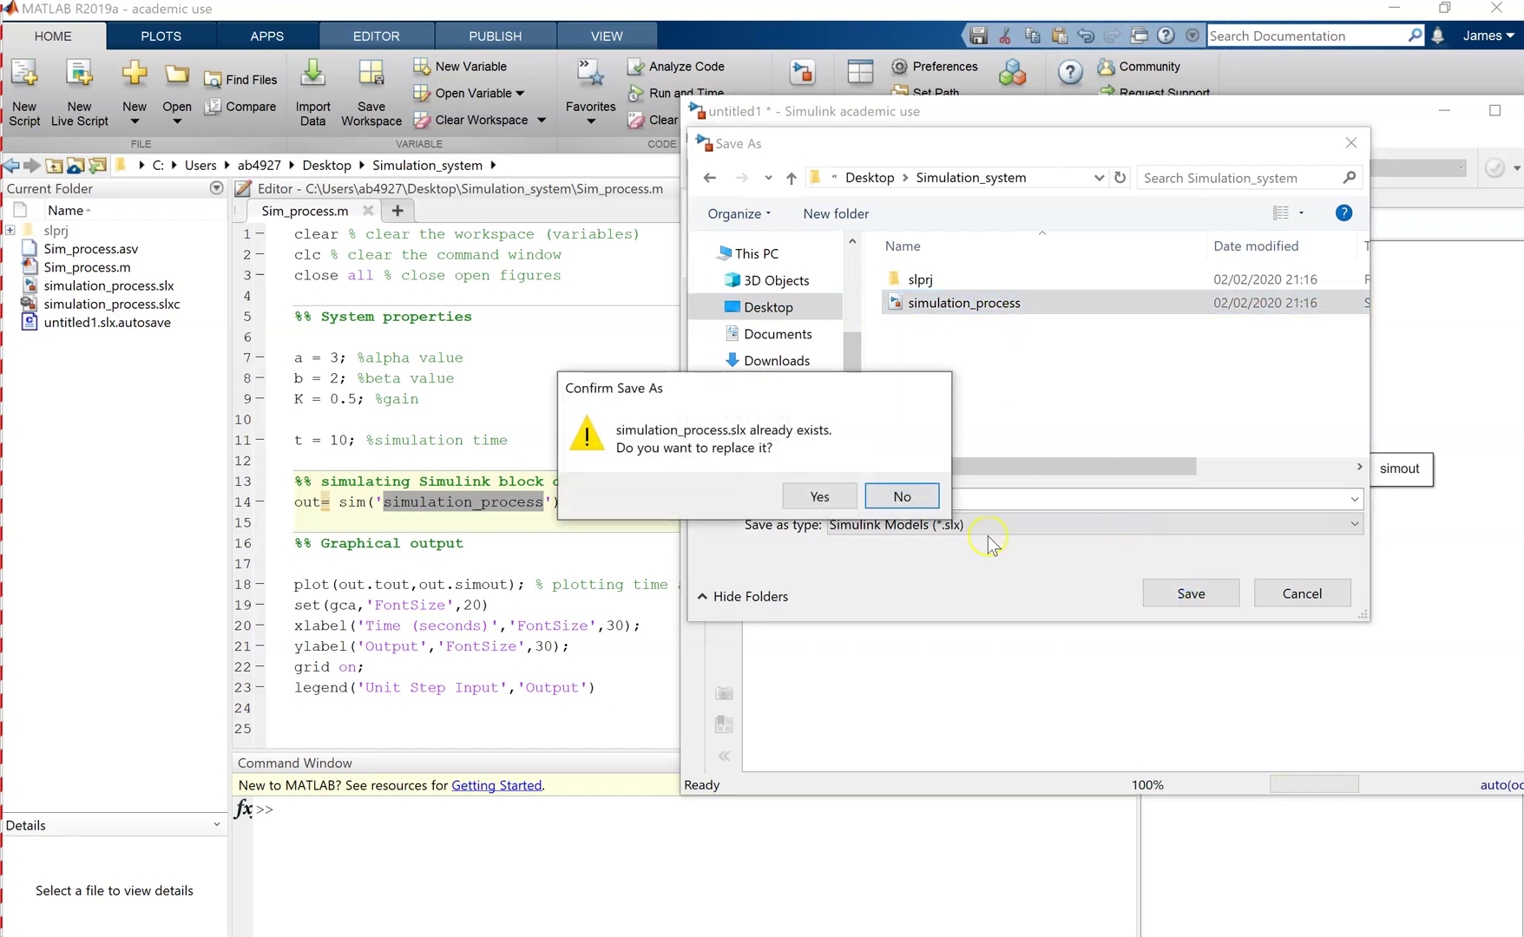
click(820, 497)
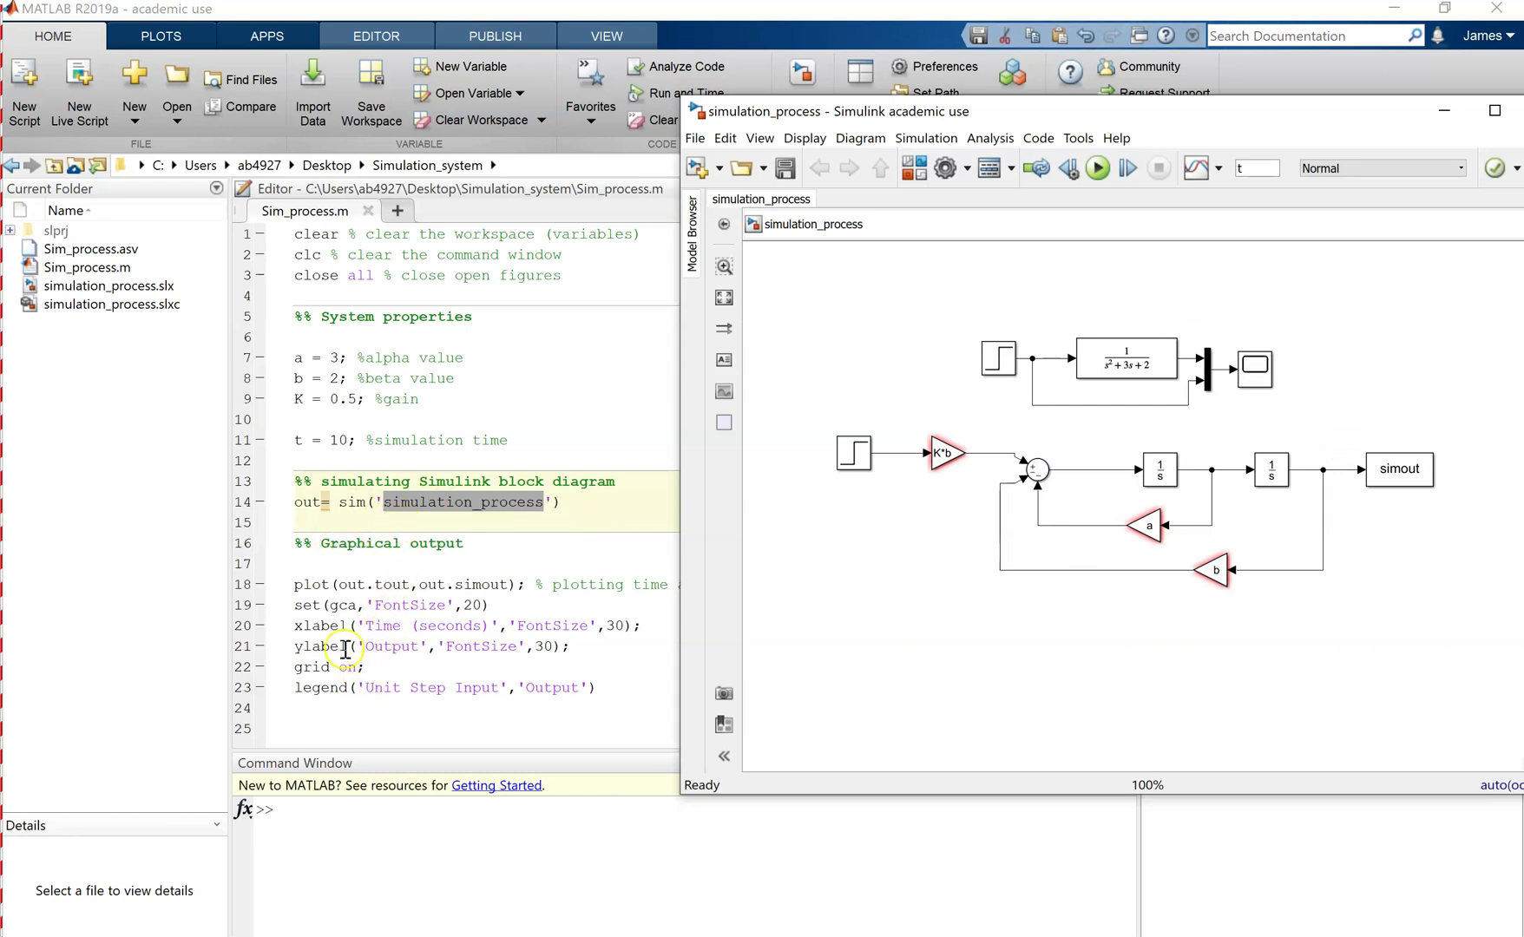
double_click(380, 587)
drag(347, 588, 338, 587)
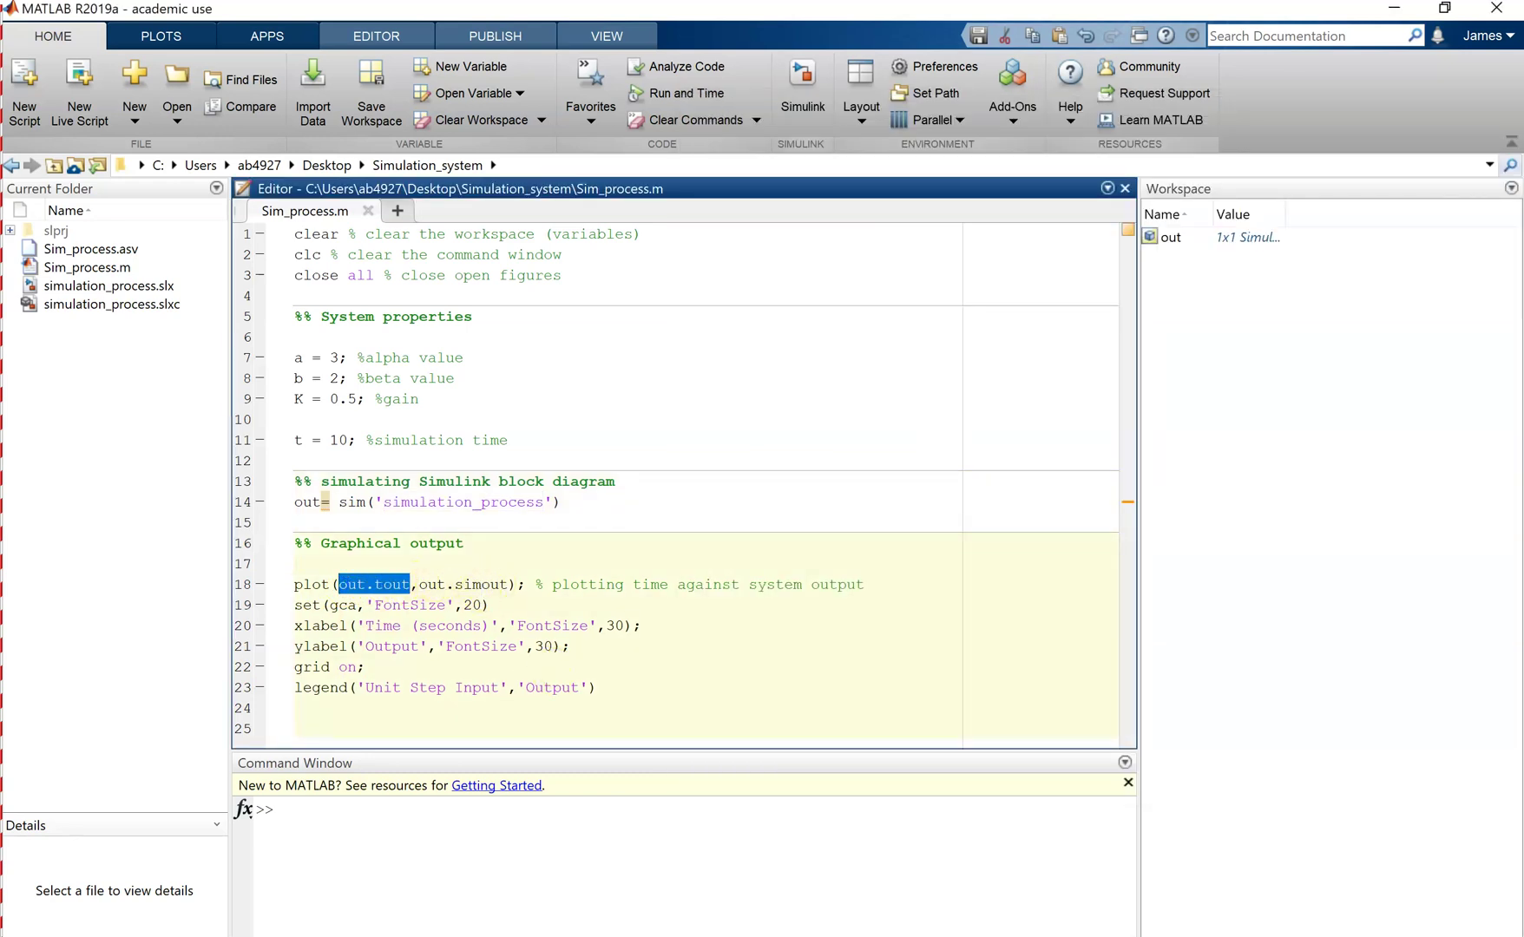
click(753, 904)
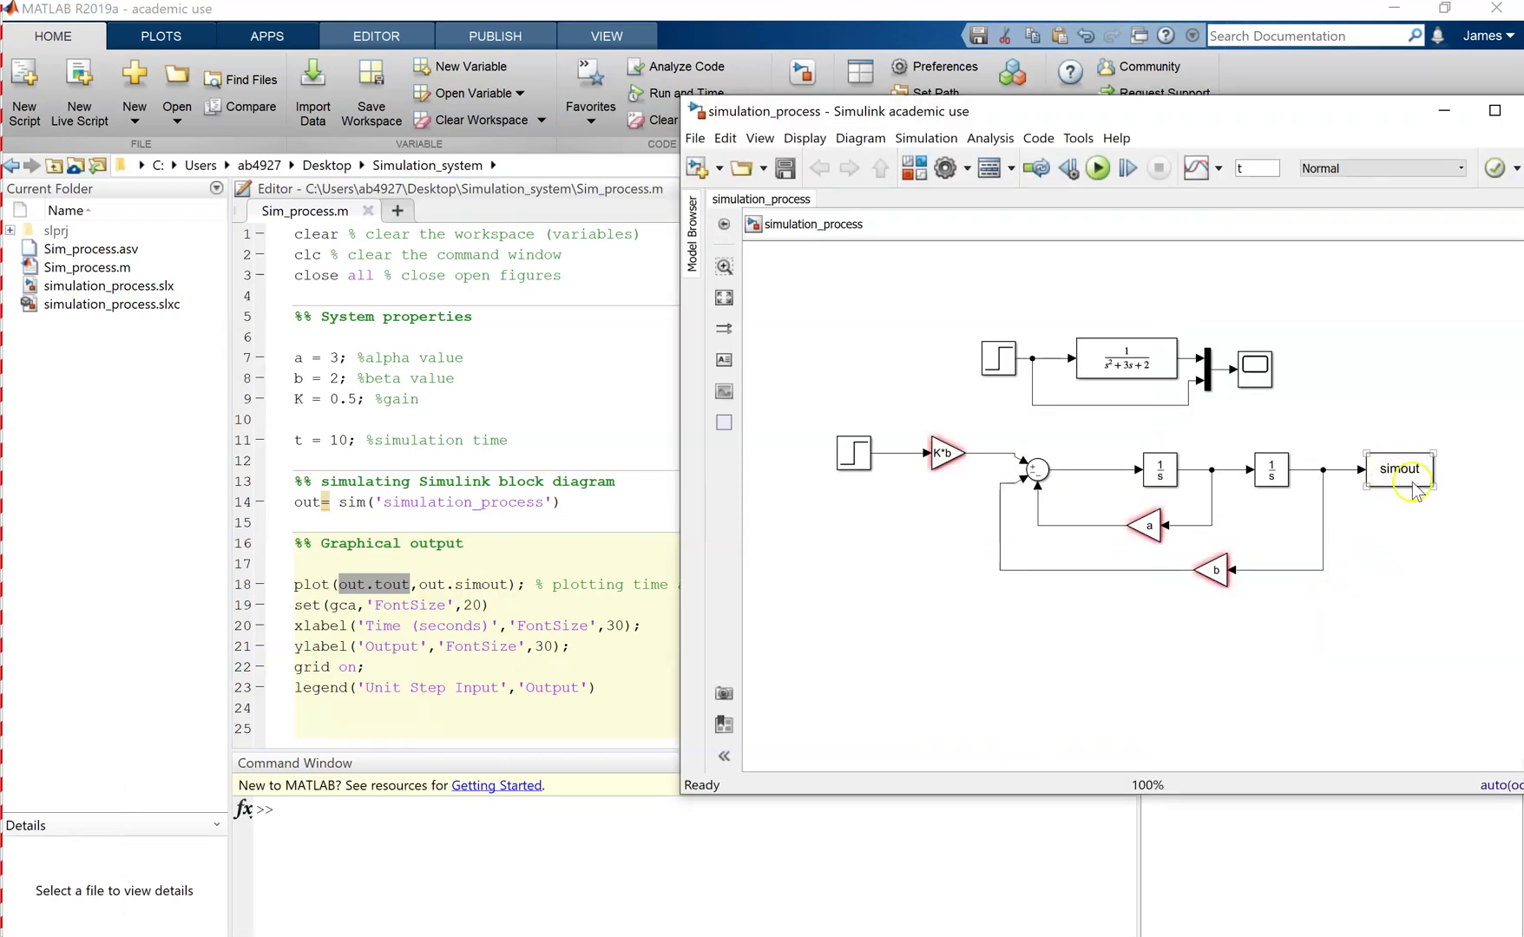
click(1299, 479)
Step: Paste a copy of the upper Mux in front of simout, deleting the old line into simout
click(1209, 379)
click(1206, 364)
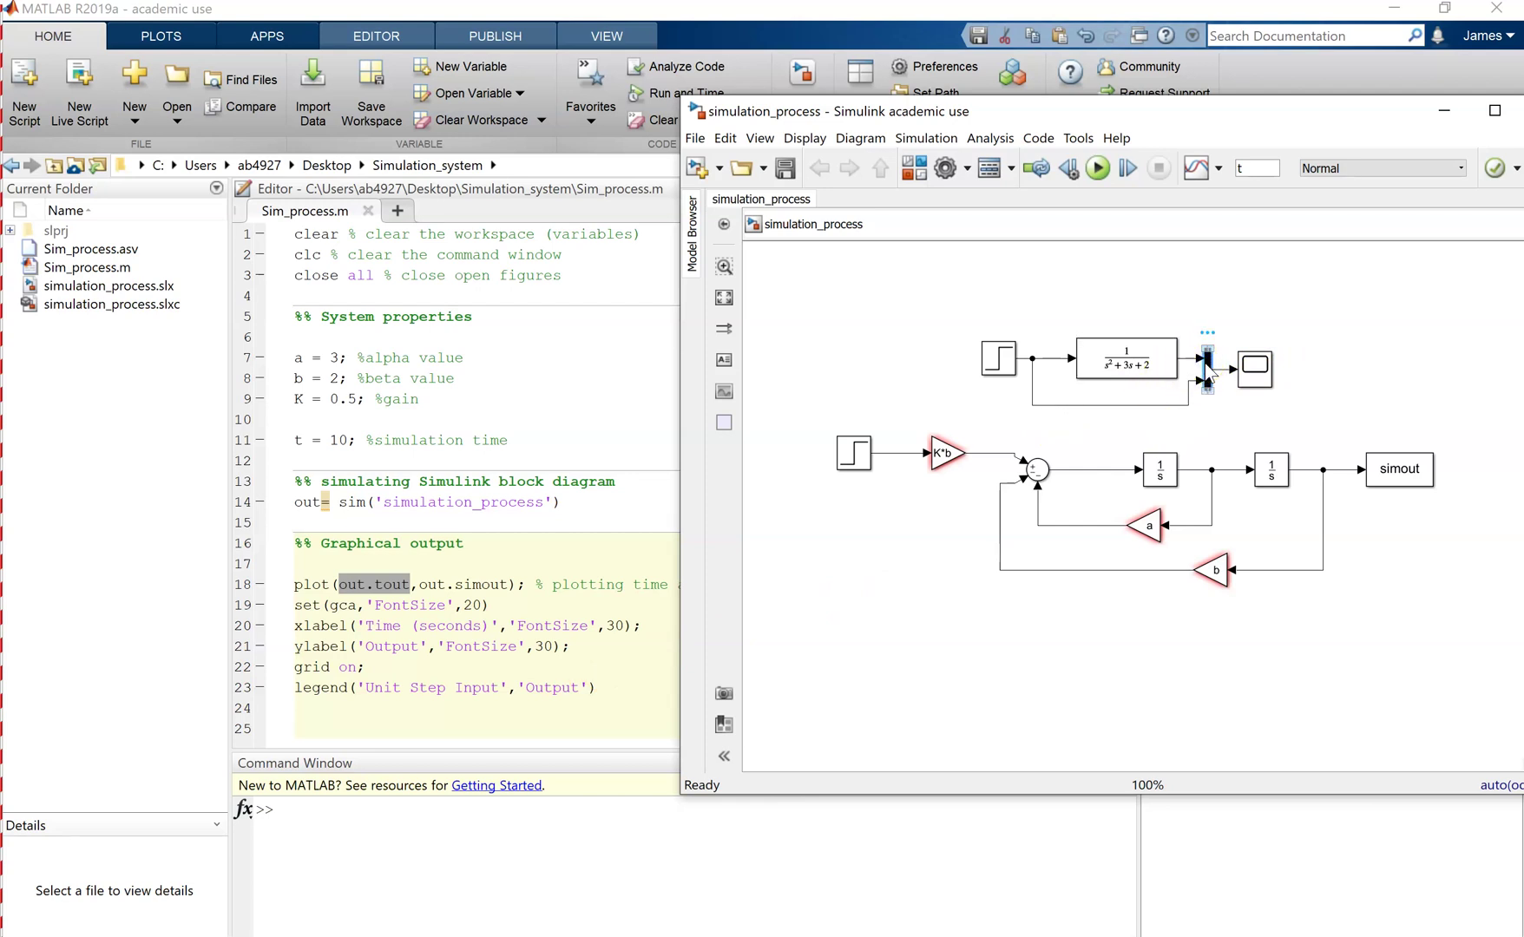
key(ctrl+c)
key(ctrl+v)
click(1345, 437)
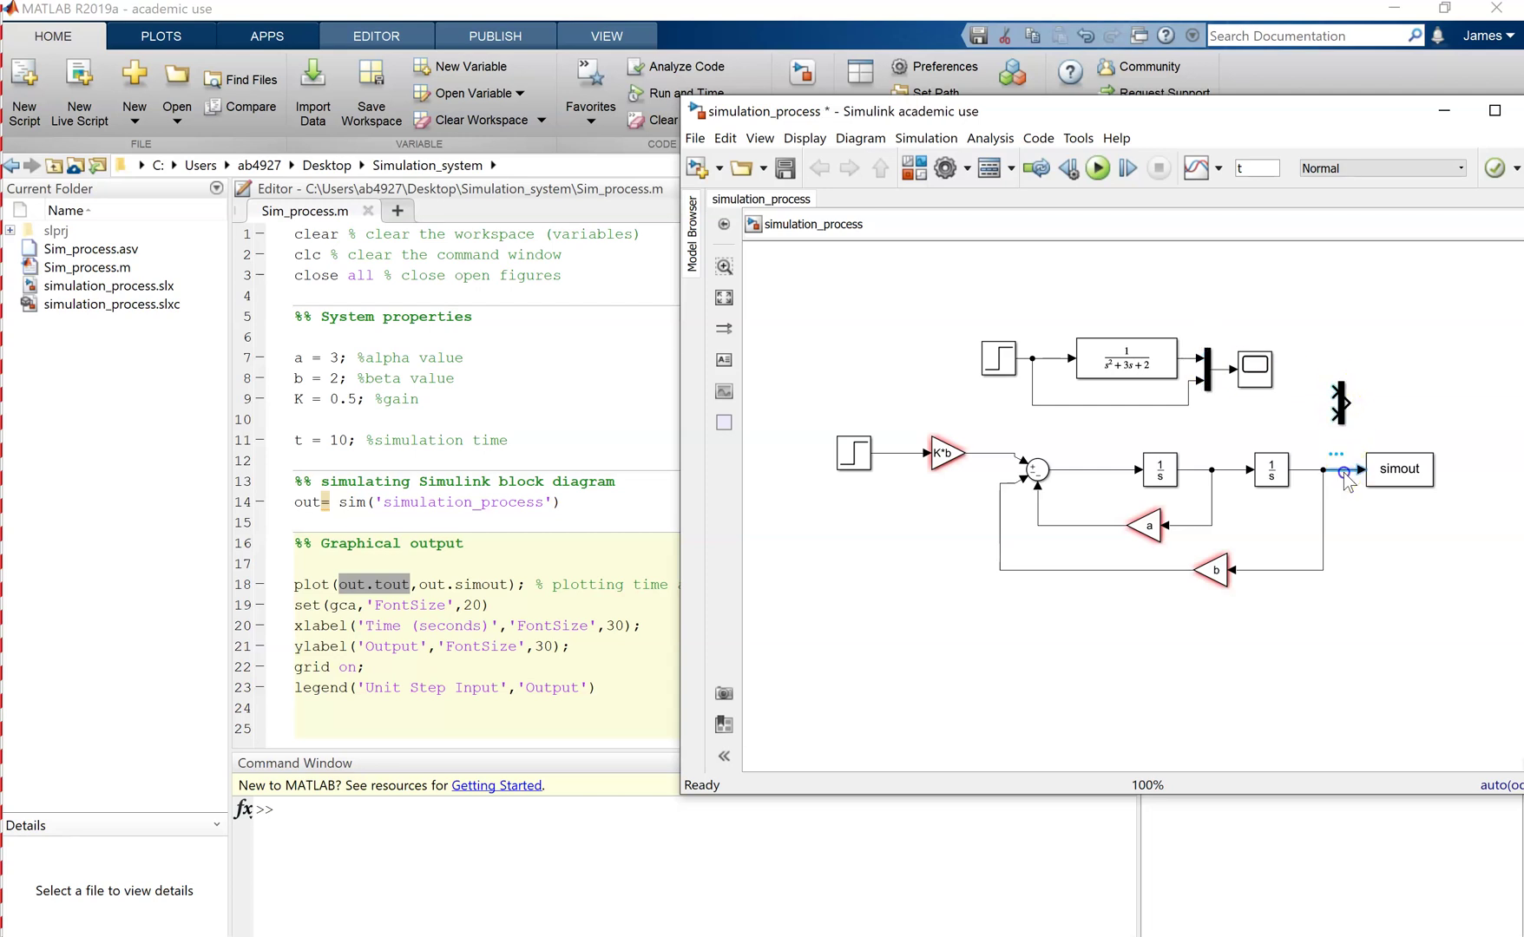
click(1342, 470)
key(Delete)
drag(1344, 409, 1348, 464)
Step: Wire the system output and Step signal into the new Mux, rerouting the step line above the blocks
click(1317, 469)
drag(1335, 470, 893, 453)
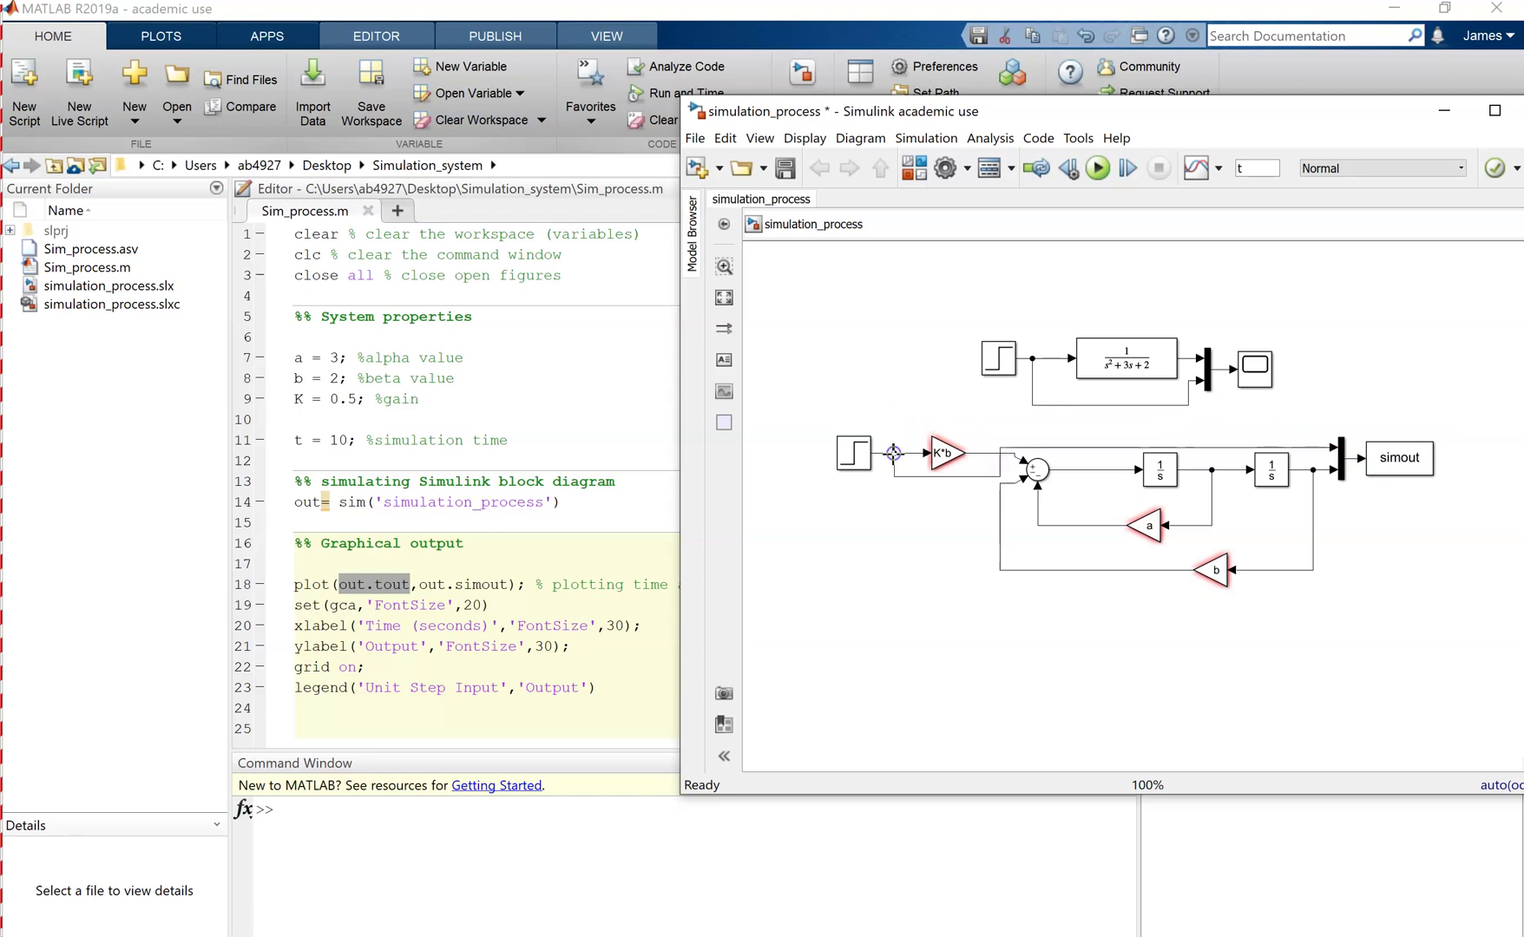
click(982, 476)
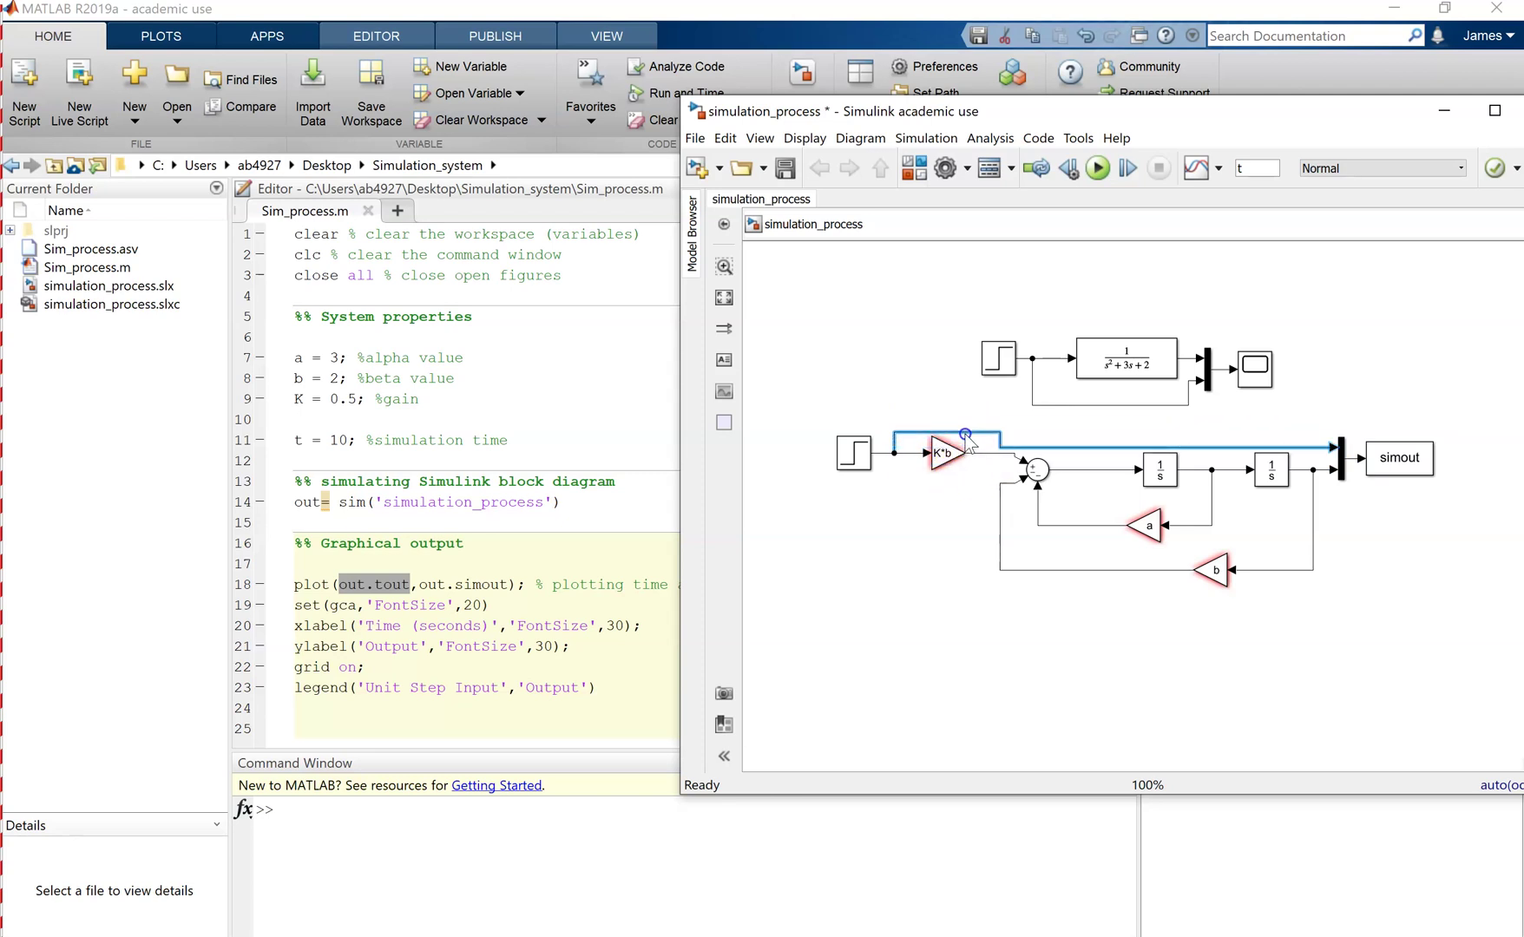
drag(964, 432, 1056, 425)
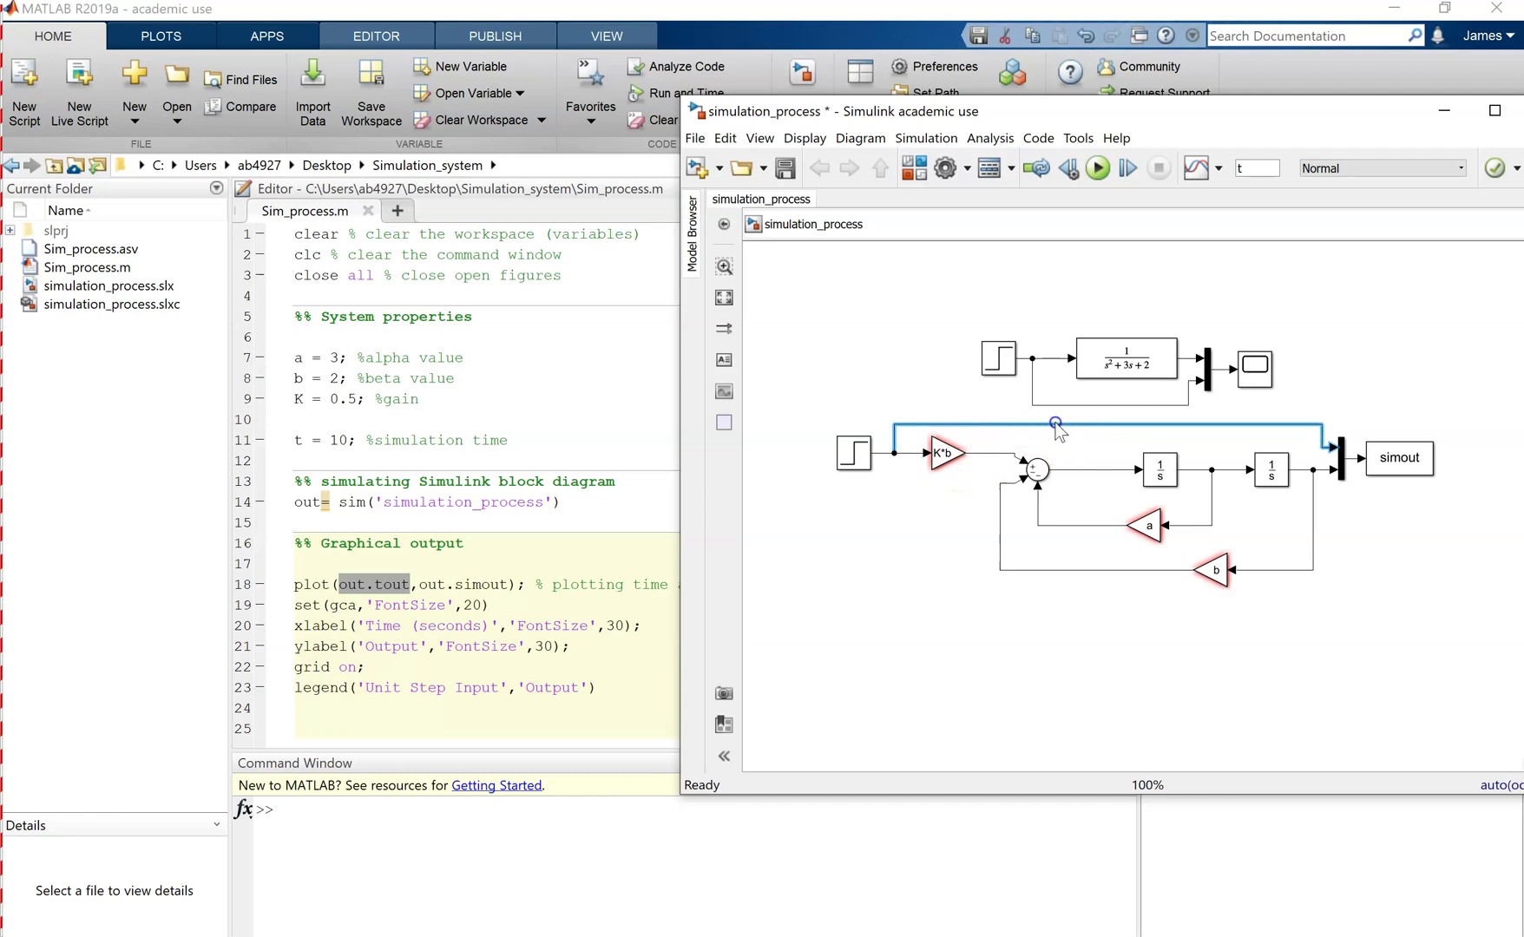
click(1330, 399)
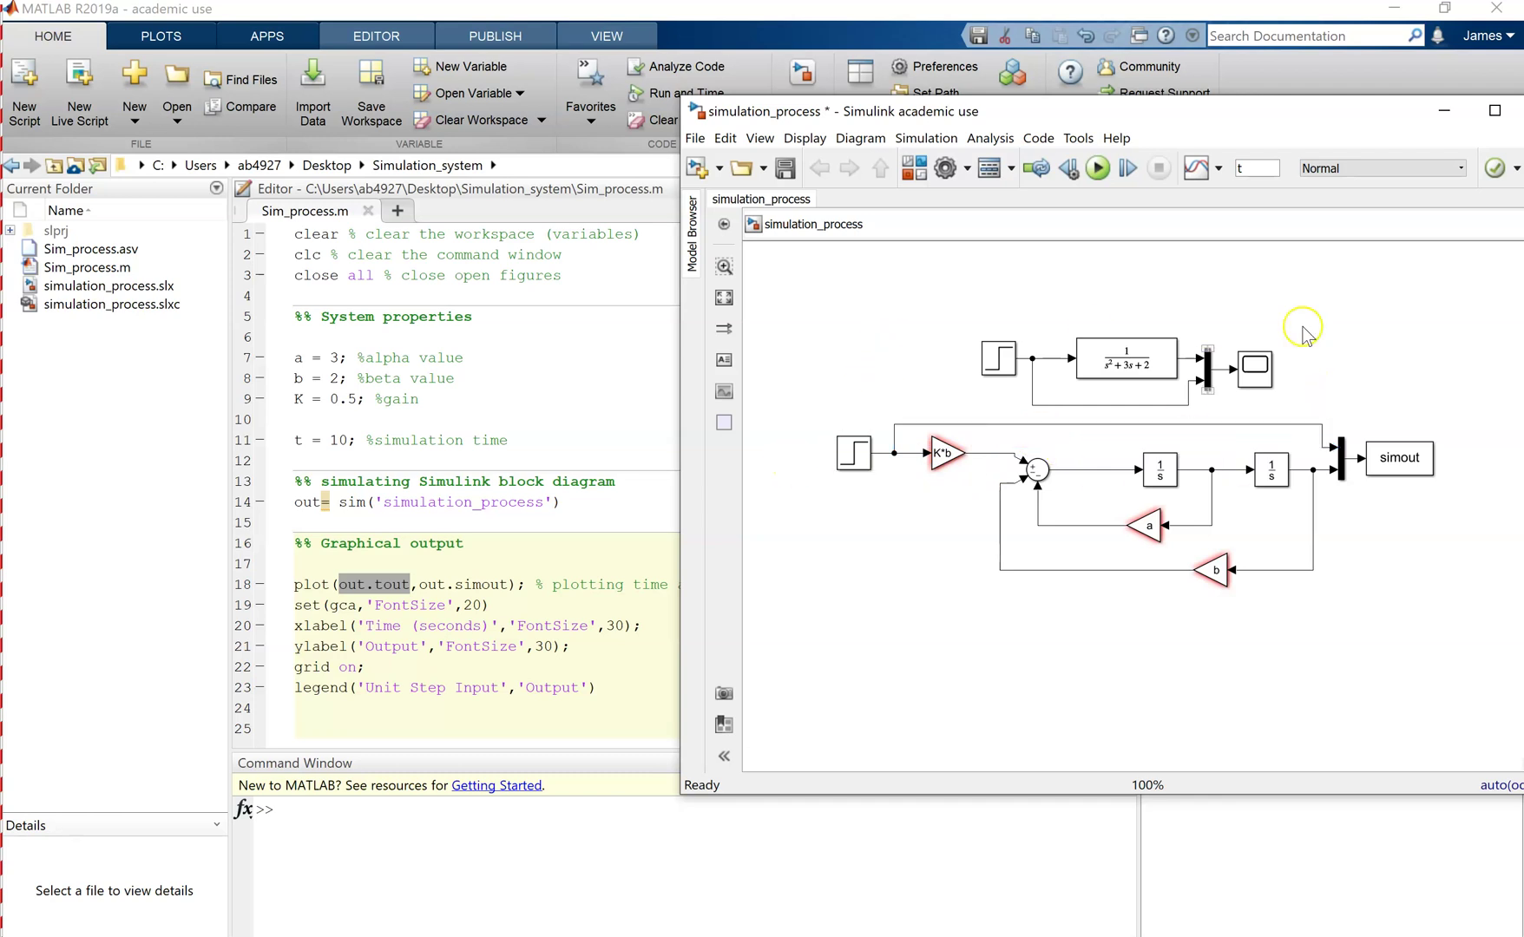
click(855, 453)
click(1183, 403)
click(1400, 462)
click(1400, 465)
click(559, 501)
Step: Run Sim_process.m from the Editor tab and maximize the resulting Figure 1
right_click(560, 501)
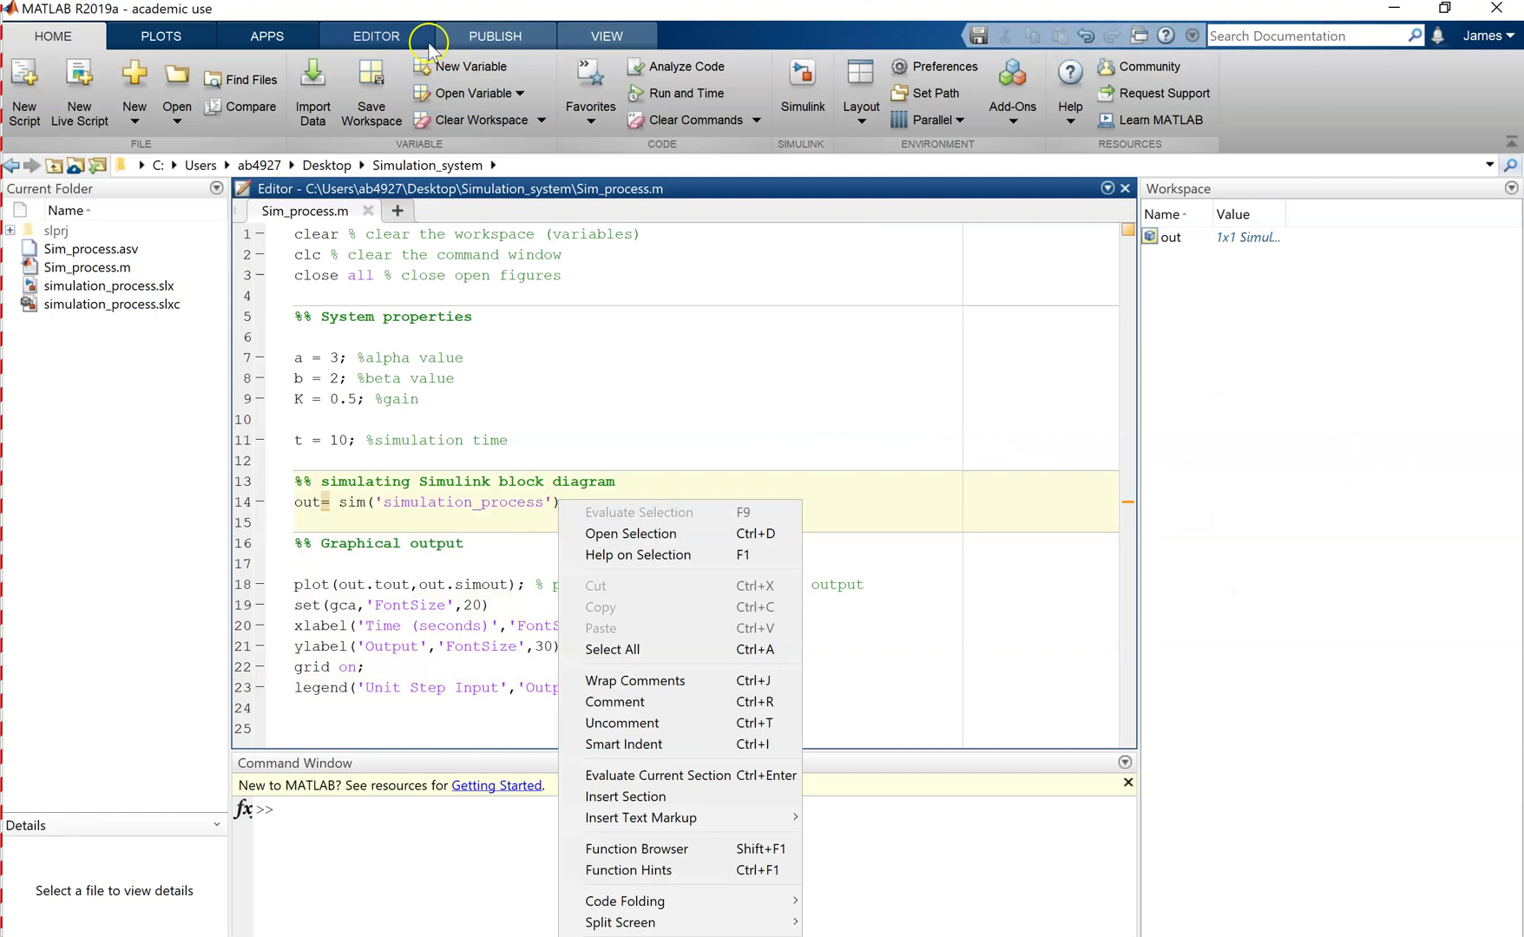
click(390, 38)
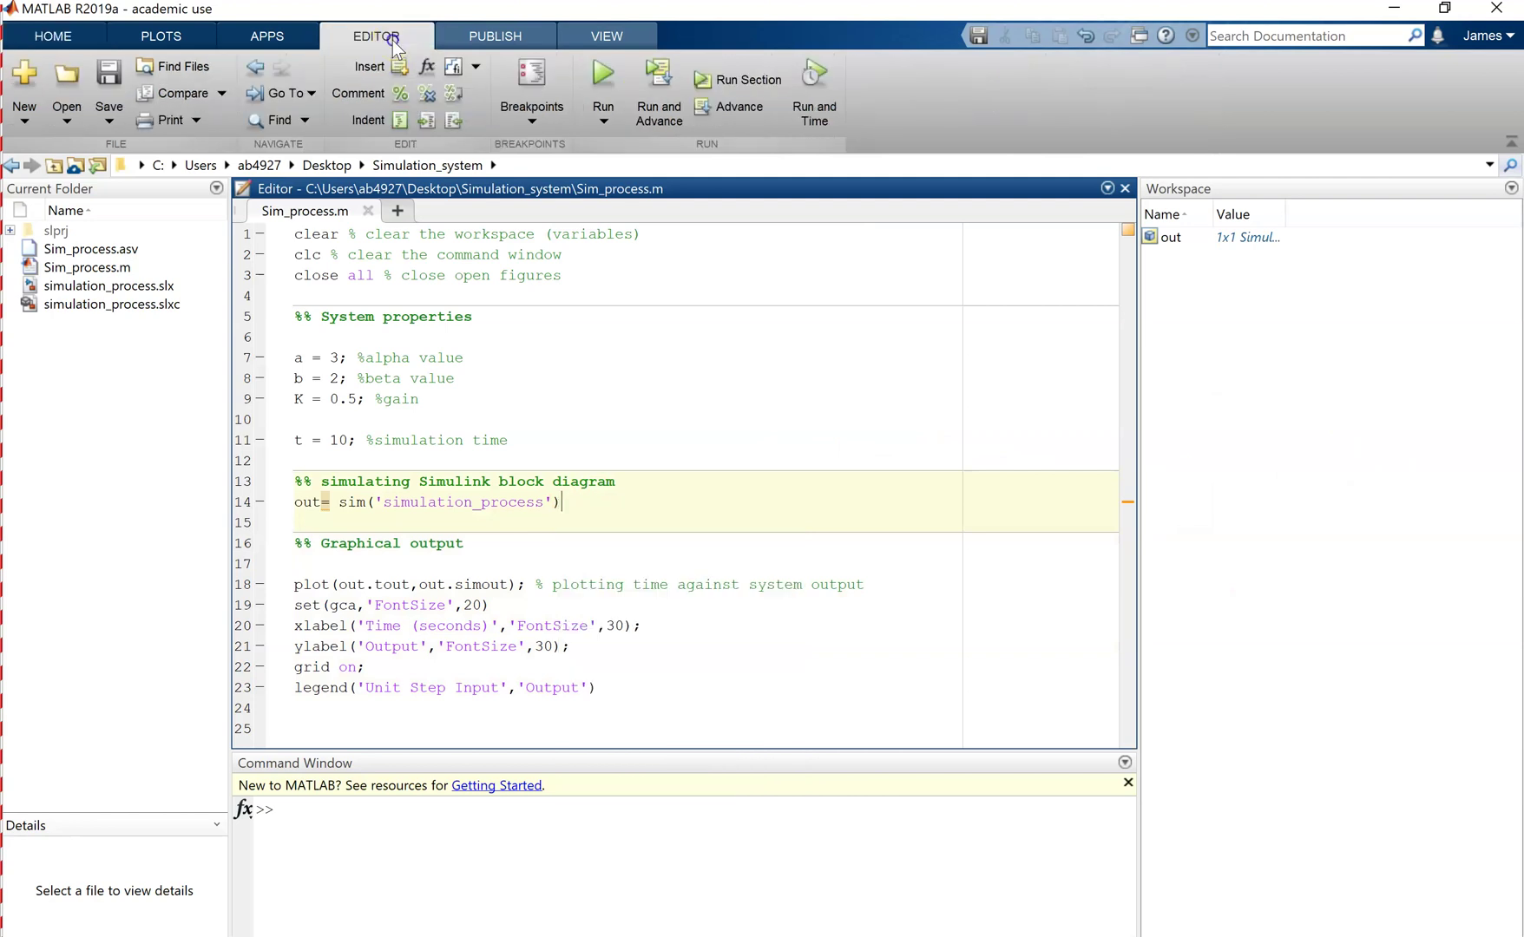
click(605, 77)
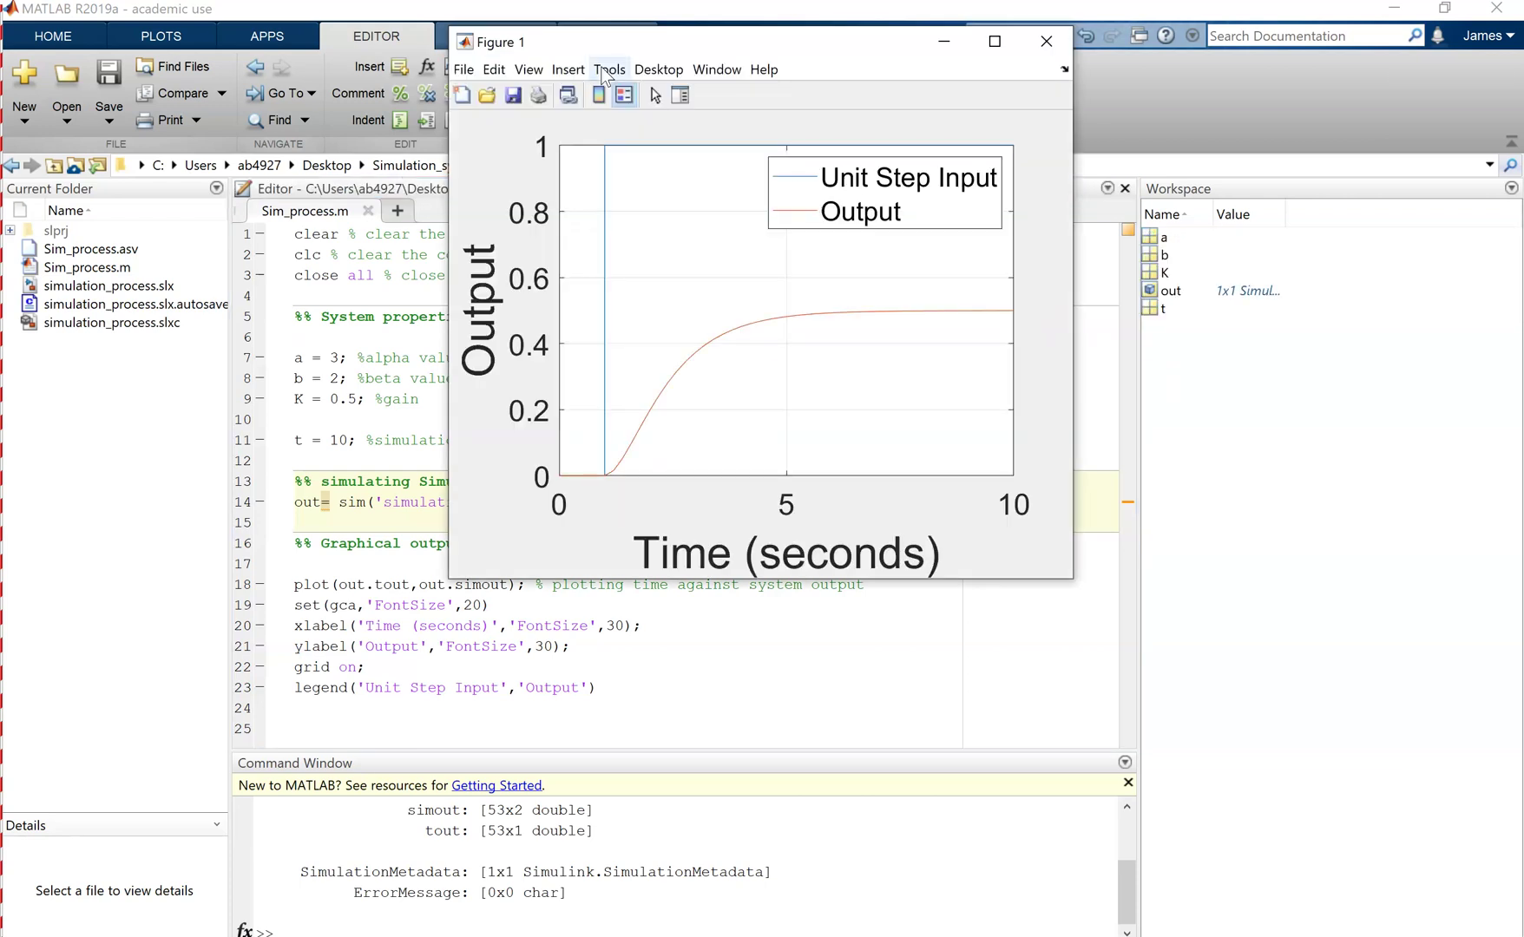
click(996, 42)
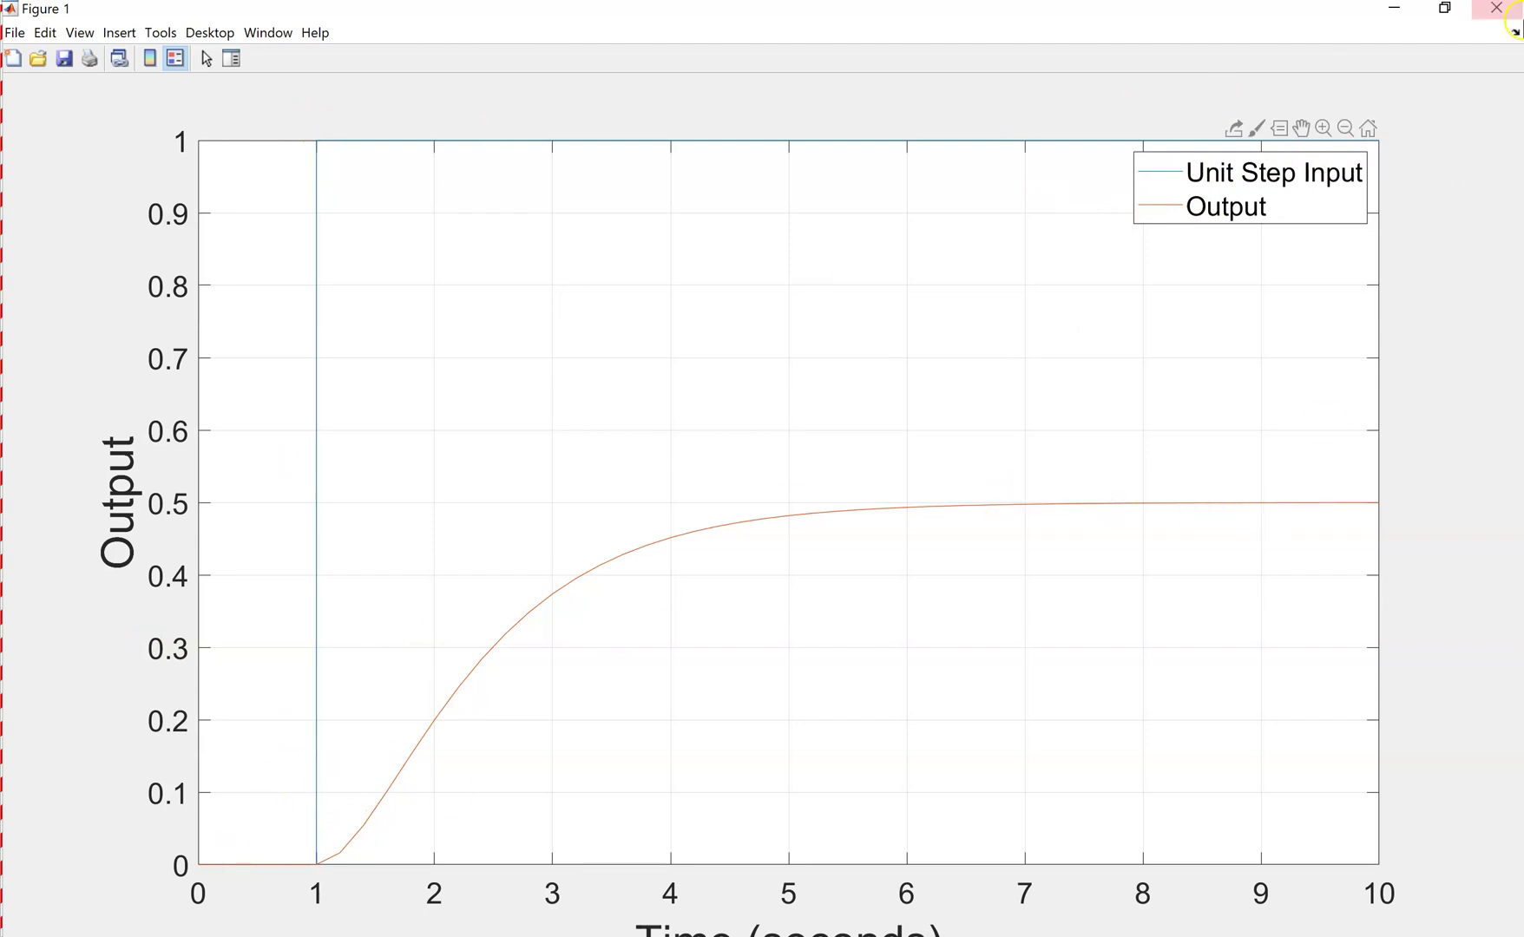
Step: Restore and re-maximize Figure 1, copy it with Edit > Copy Figure, then minimize it
click(1445, 8)
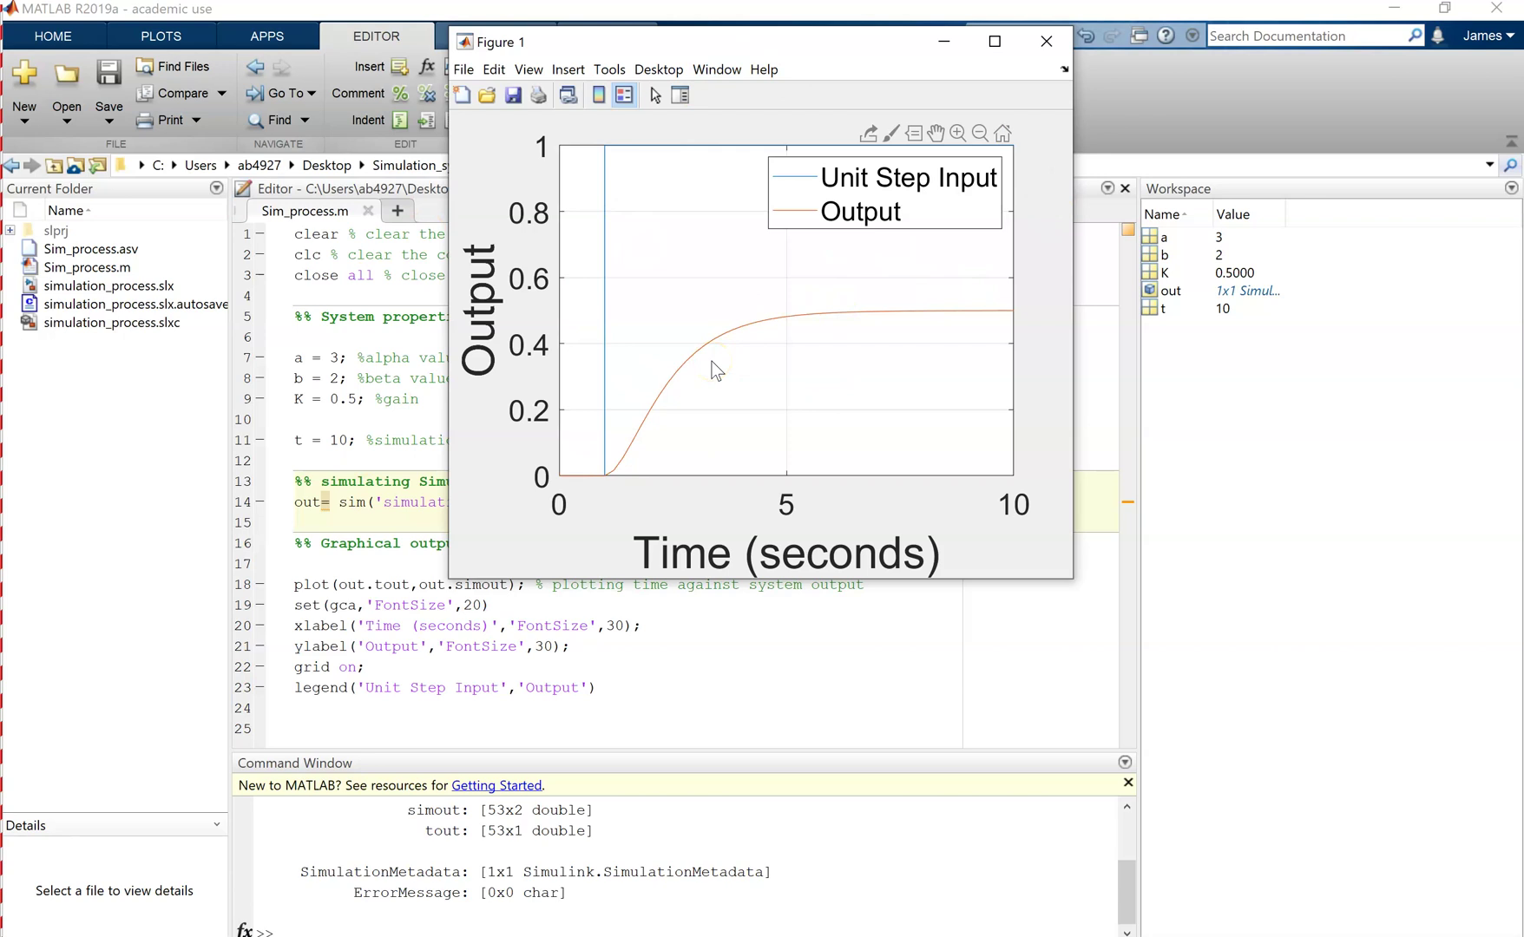
double_click(645, 41)
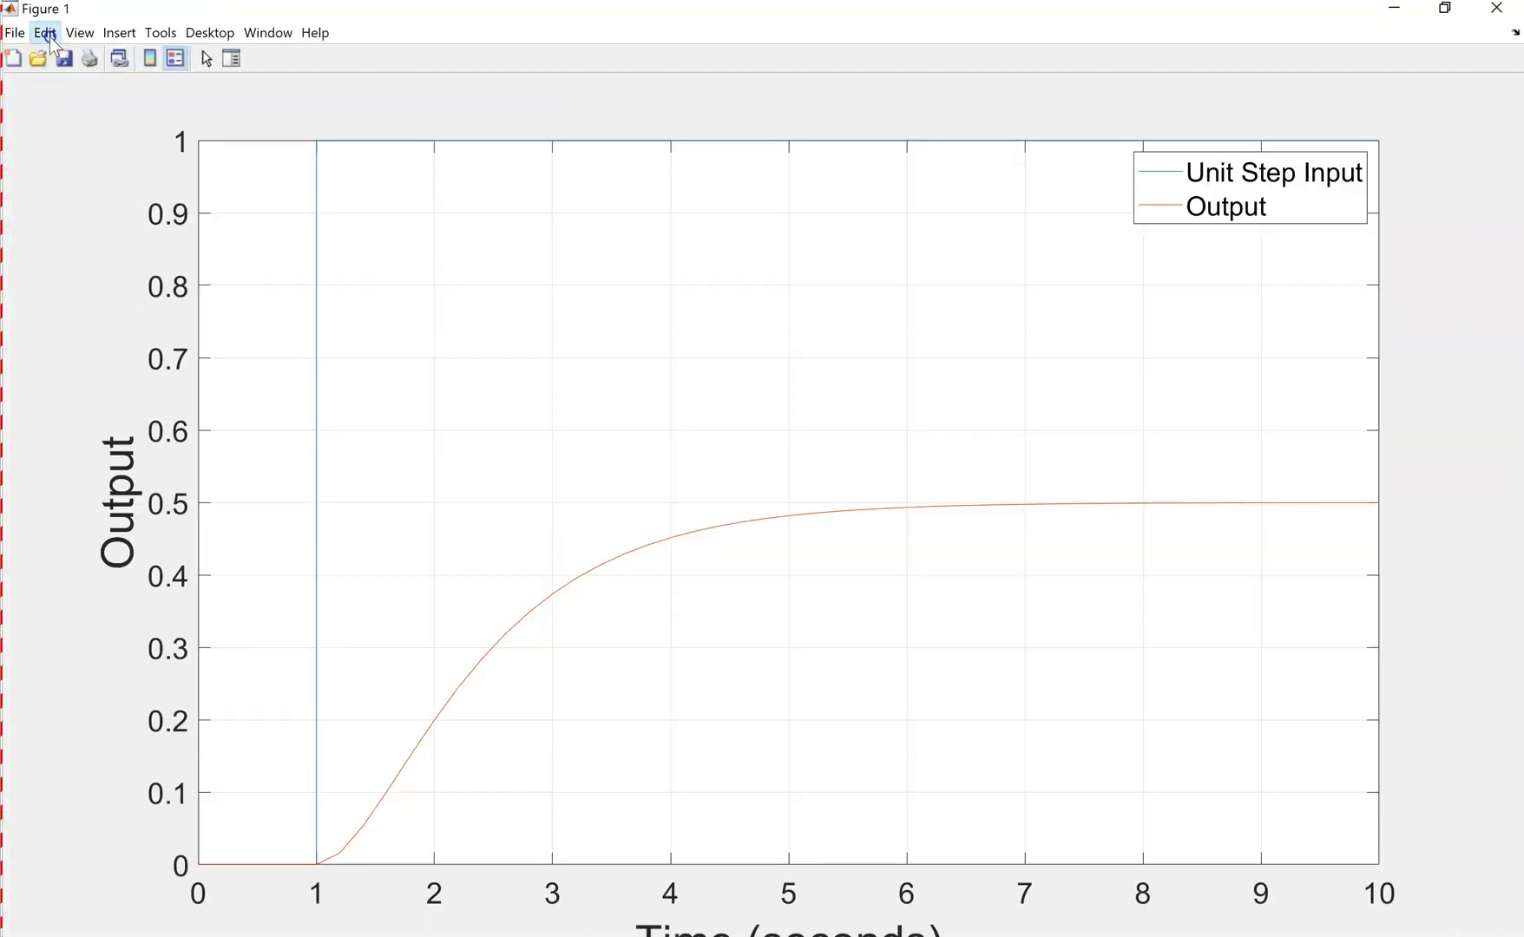
click(48, 35)
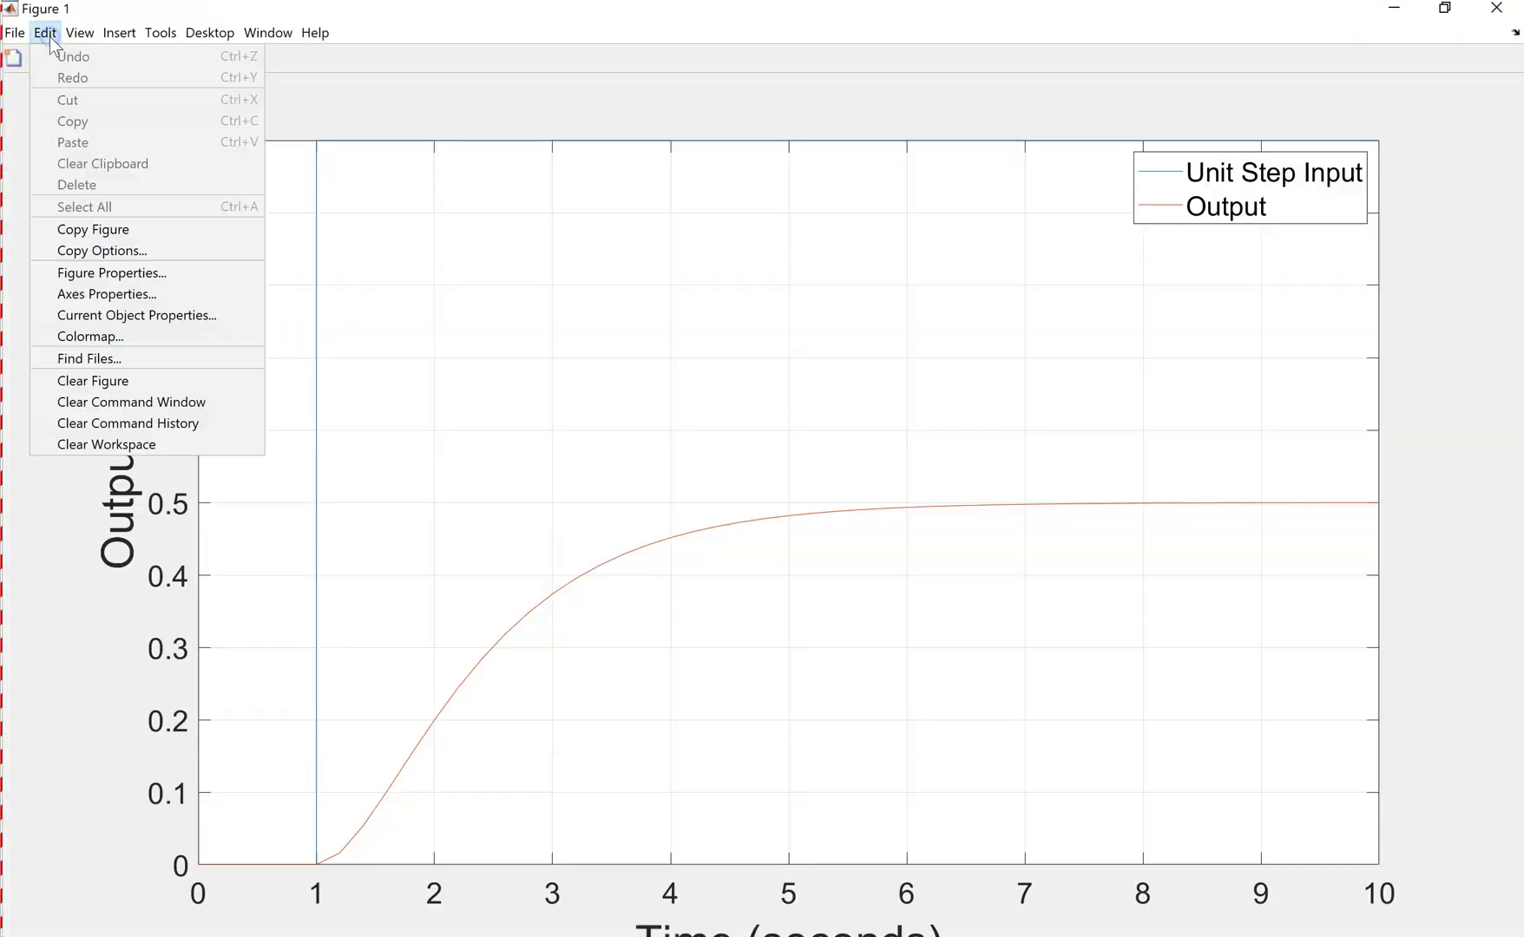
click(122, 231)
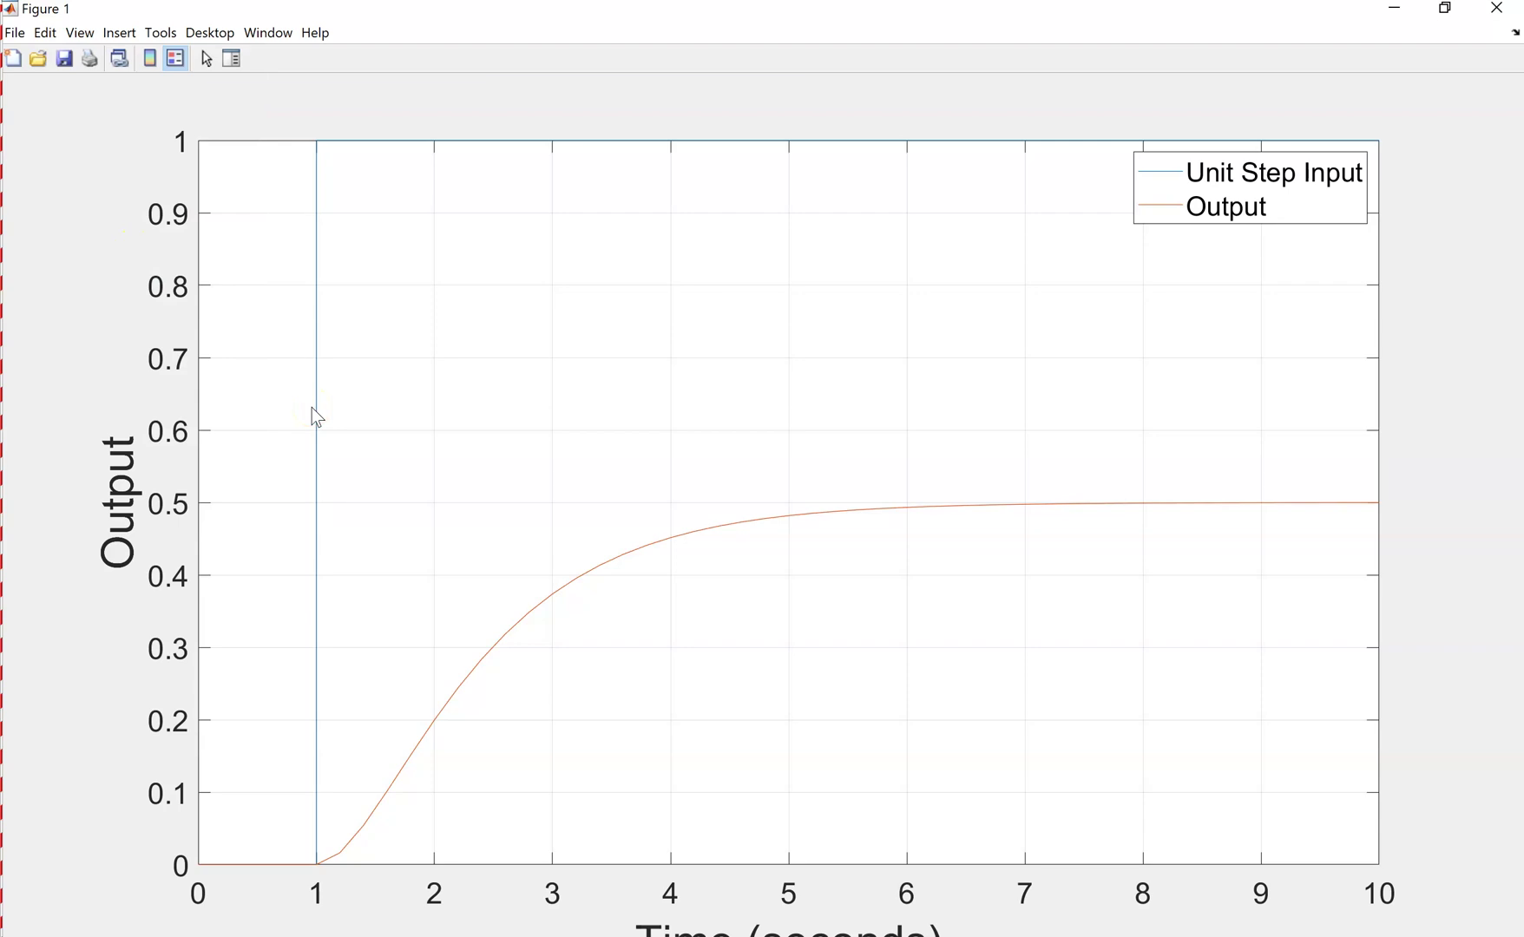
click(1397, 10)
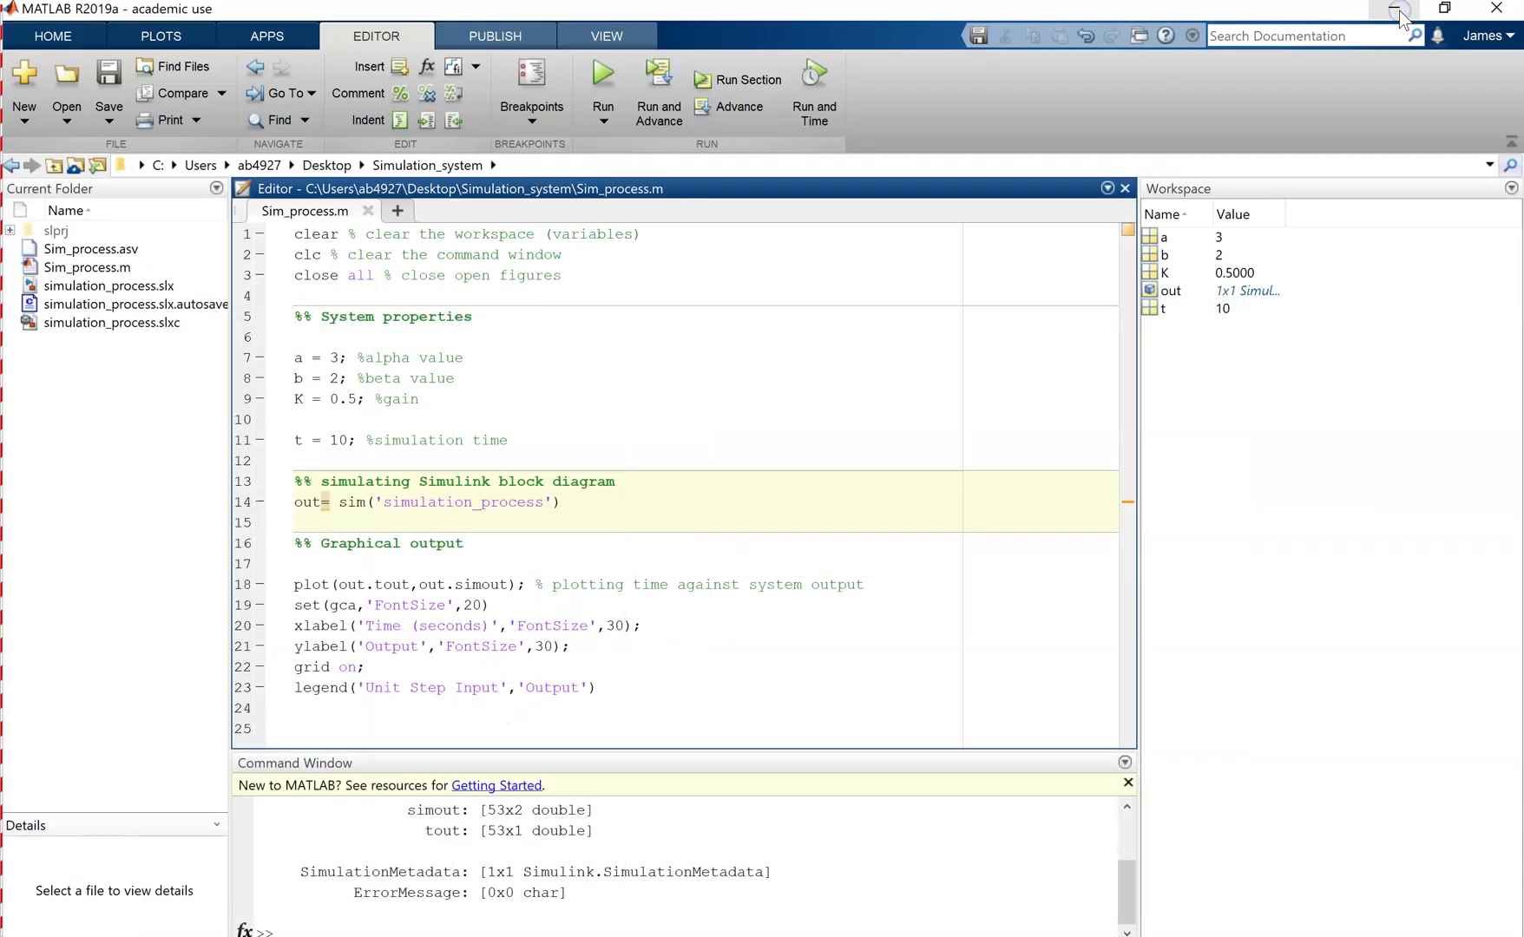